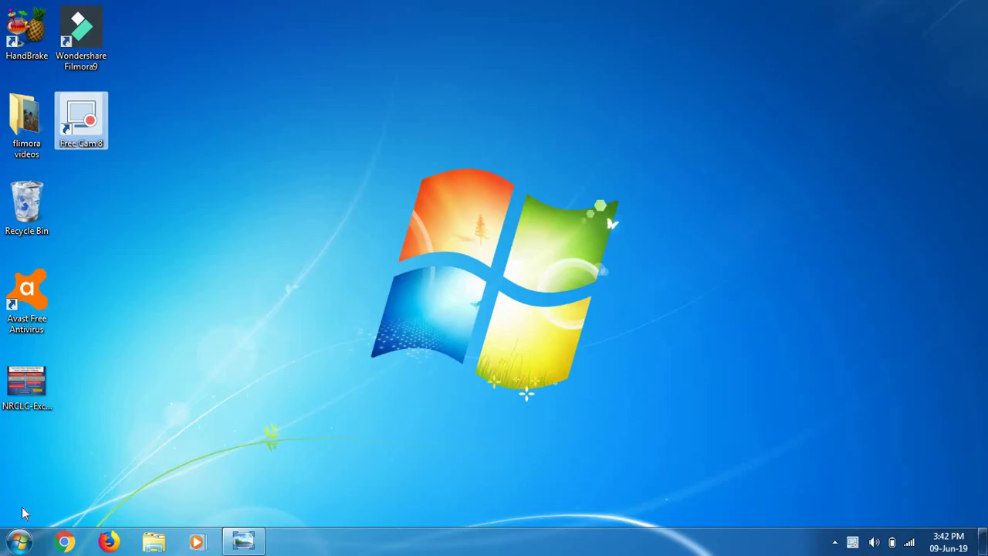
Open the NRCLC-Excel-2013-Certification-Pathway2 image full screen in Windows Photo Viewer as a reference
{"action": "double_click", "coordinate": [27, 390]}
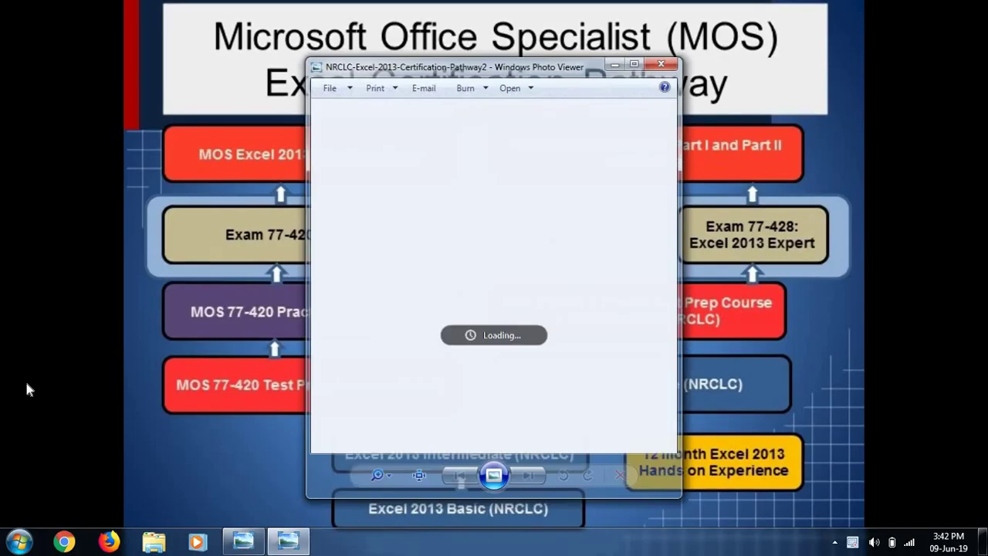
{"action": "left_click", "coordinate": [663, 63]}
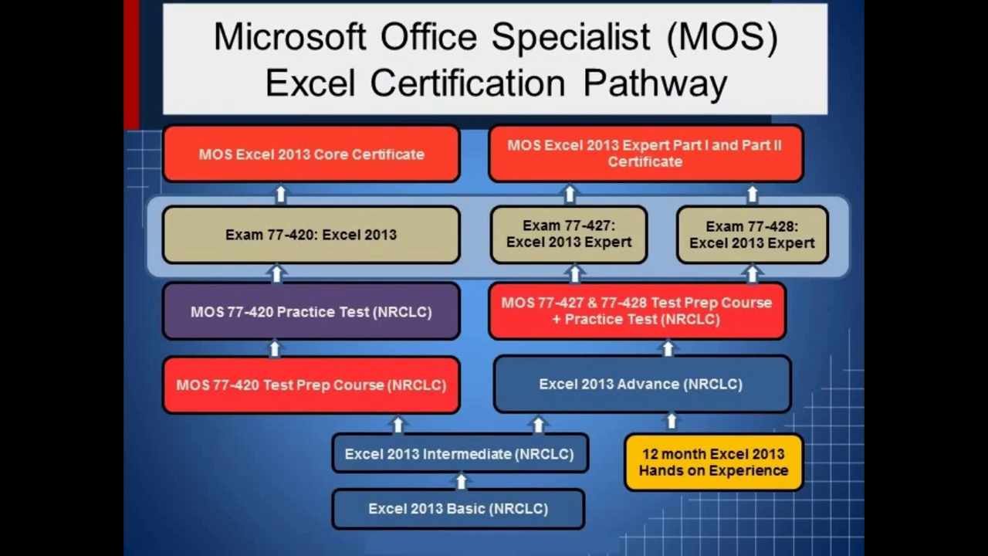
Launch Word with winword, maximize it, and zoom to Page Width
{"action": "key", "text": "super+r"}
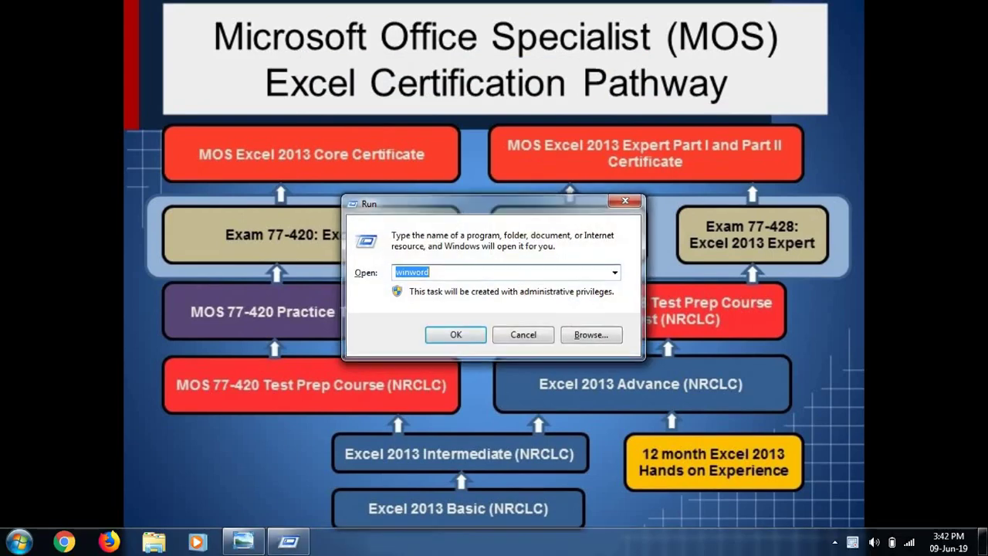
{"action": "key", "text": "Return"}
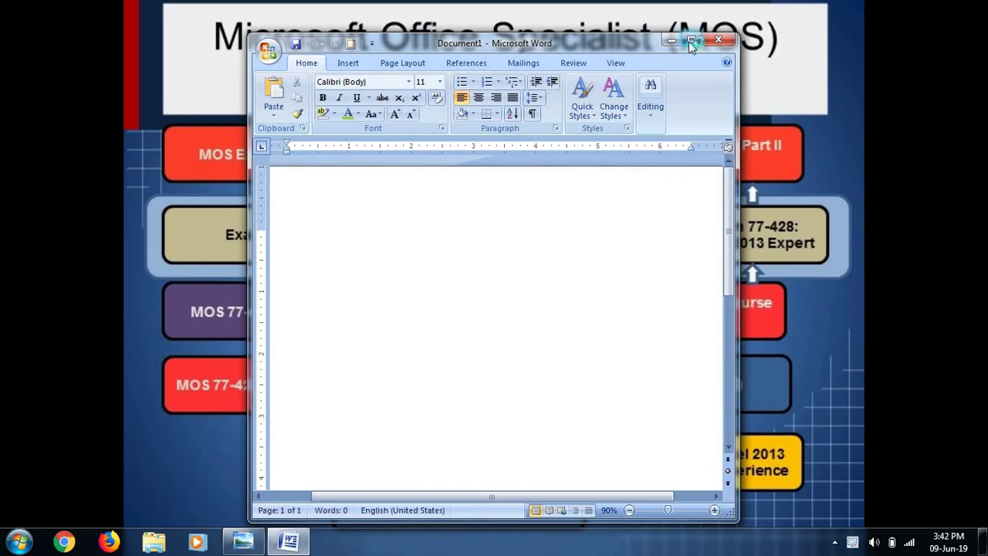
{"action": "left_click", "coordinate": [692, 43]}
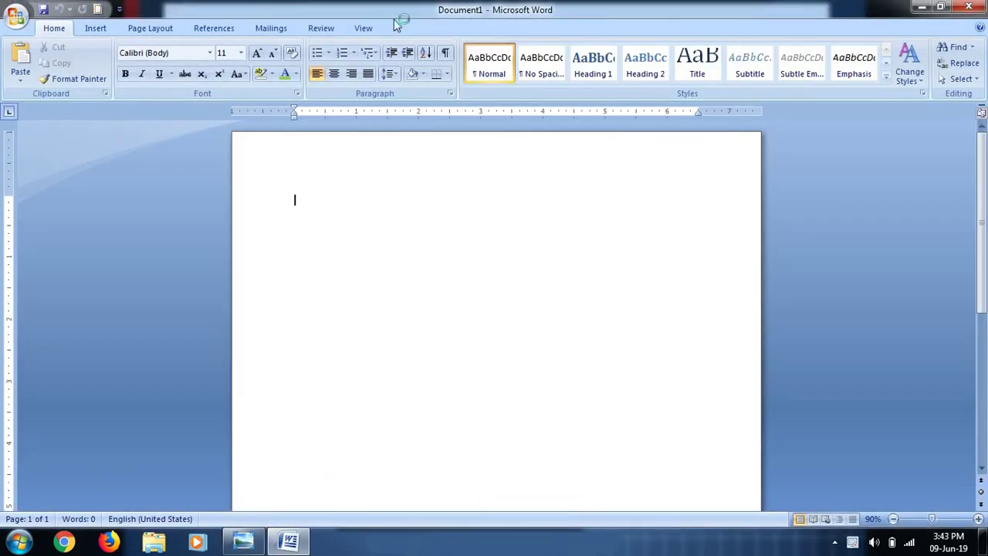
{"action": "left_click", "coordinate": [361, 29]}
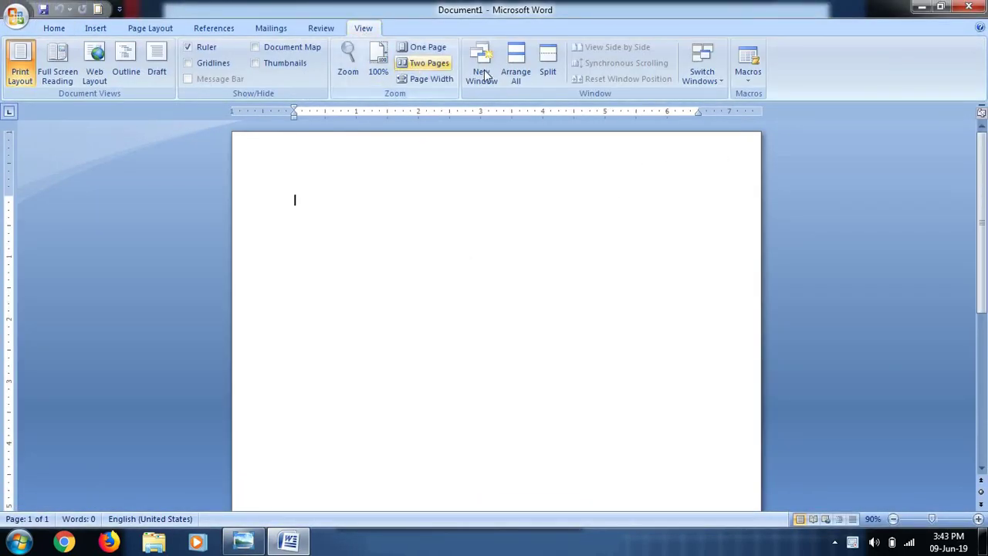
{"action": "left_click", "coordinate": [412, 79]}
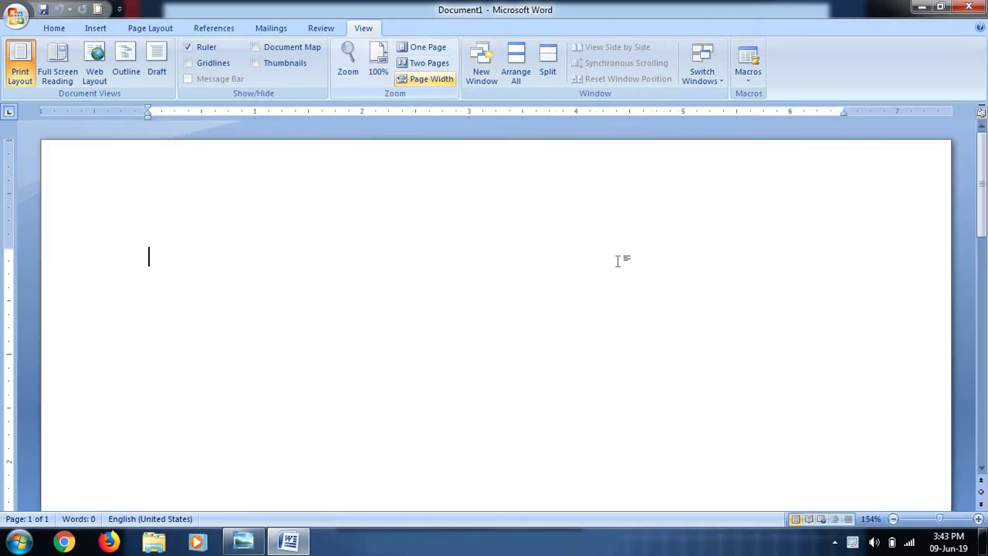
Glance at the reference pathway image, then return to the blank Word document
{"action": "left_click", "coordinate": [246, 541]}
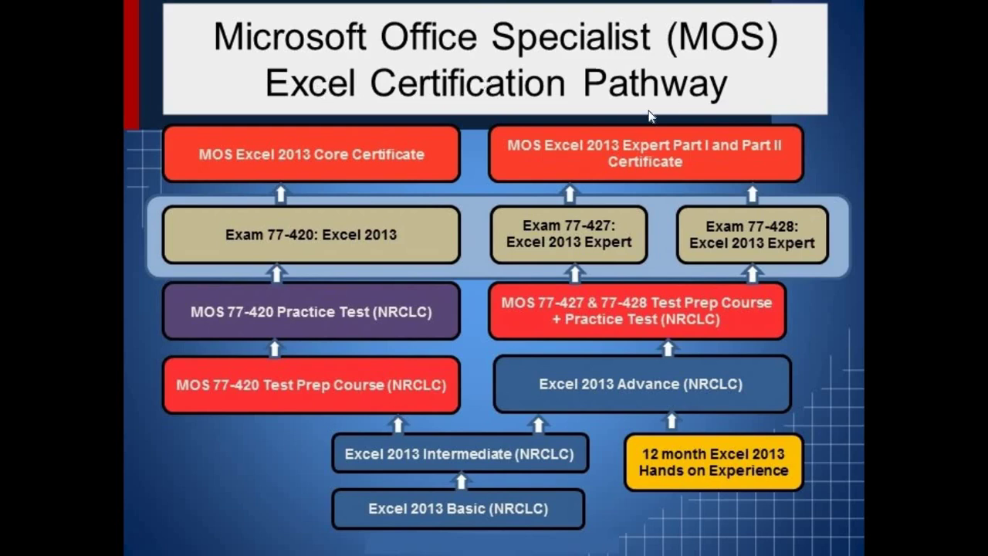
{"action": "key", "text": "Escape"}
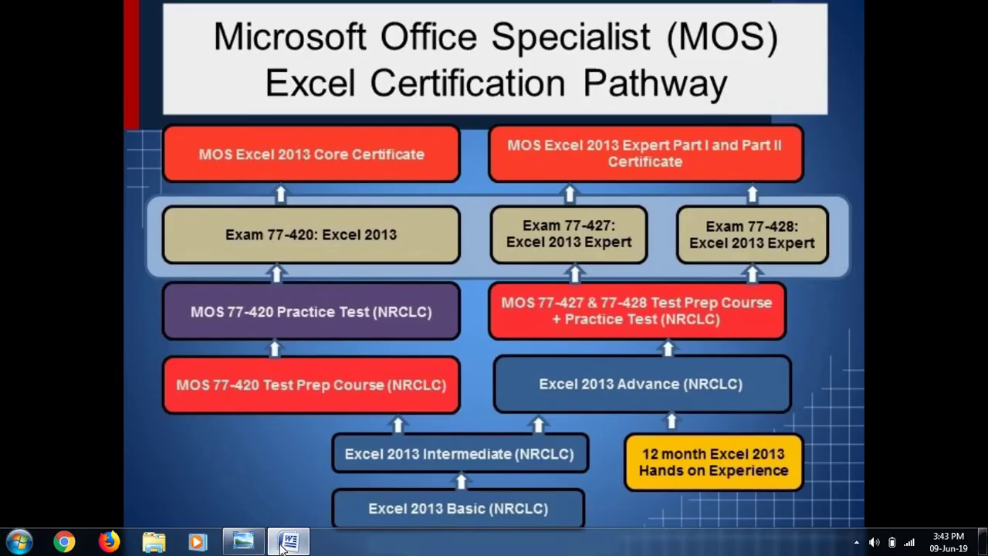
{"action": "left_click", "coordinate": [284, 544]}
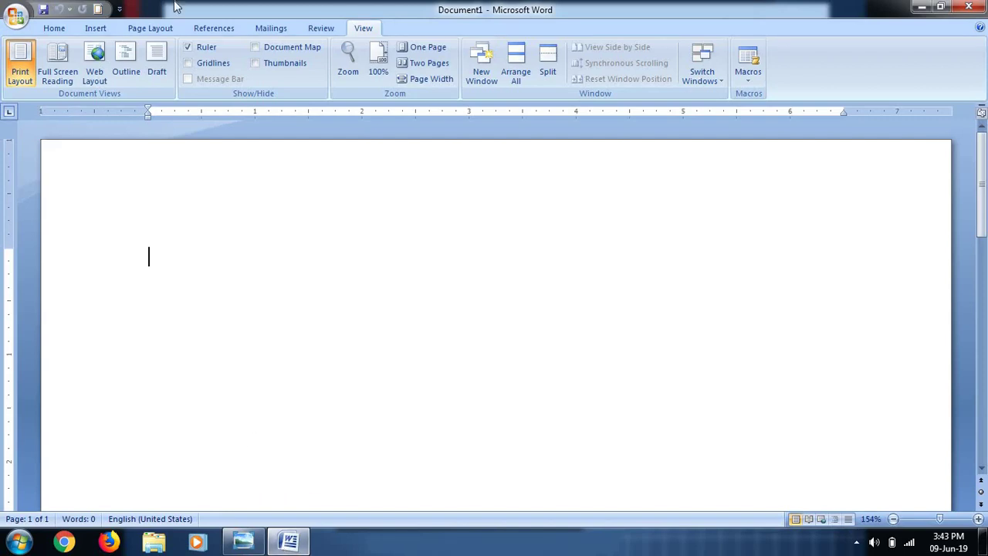
Draw a wide 0.82" by 6.64" rectangle across the top of the page, set to hold text
{"action": "left_click", "coordinate": [95, 28]}
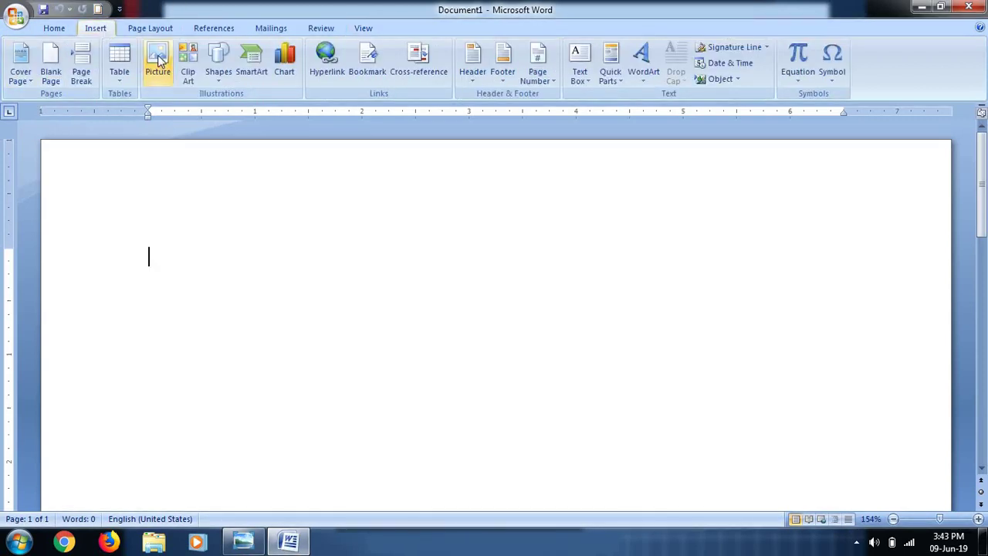
{"action": "left_click", "coordinate": [220, 77]}
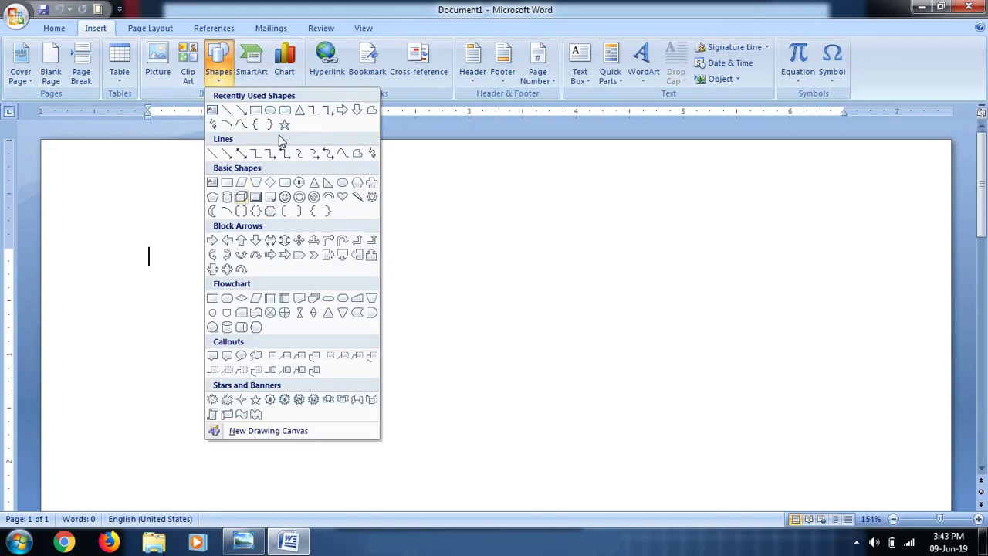
{"action": "left_click", "coordinate": [251, 154]}
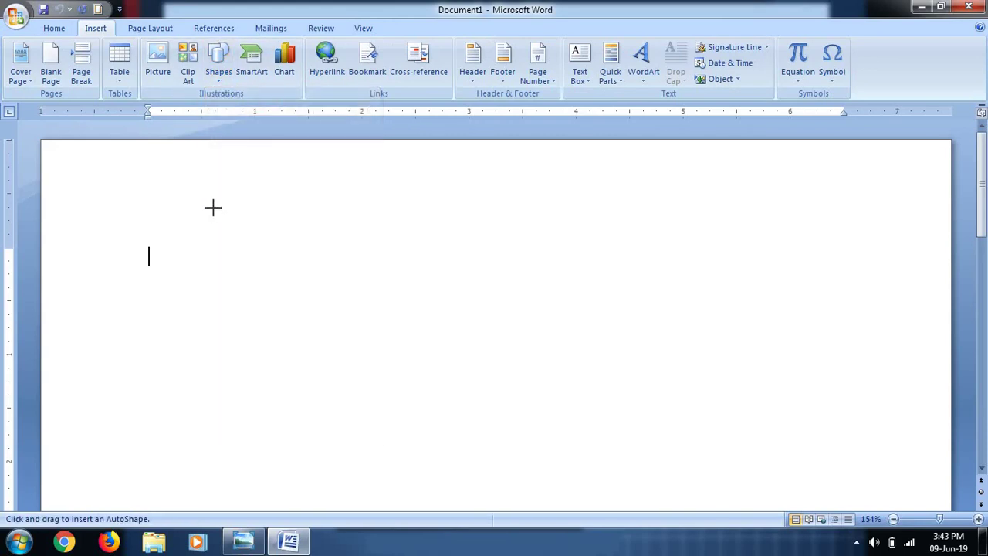
{"action": "mouse_move", "coordinate": [113, 202]}
{"action": "left_mouse_down"}
{"action": "mouse_move", "coordinate": [832, 288]}
{"action": "mouse_move", "coordinate": [822, 287]}
{"action": "left_mouse_up"}
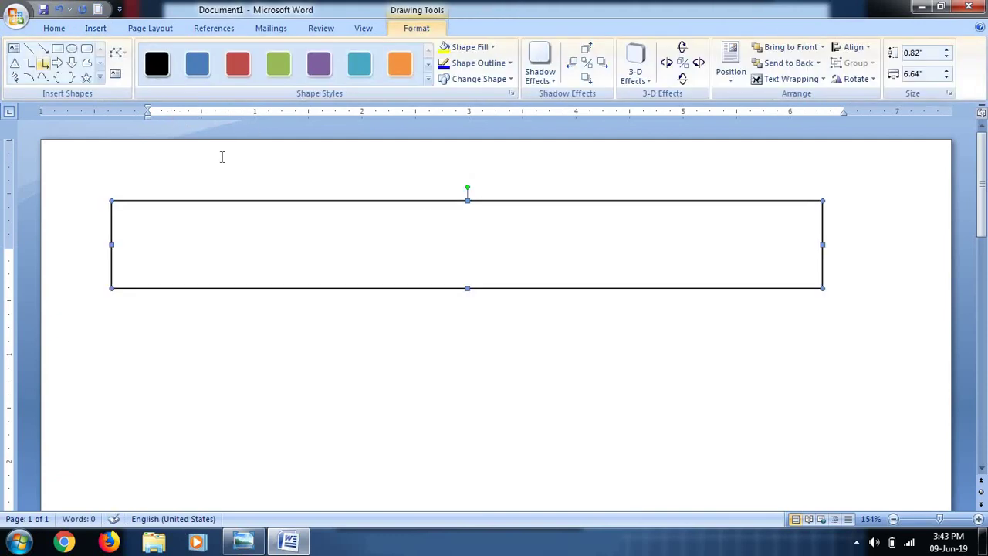
{"action": "right_click", "coordinate": [286, 236]}
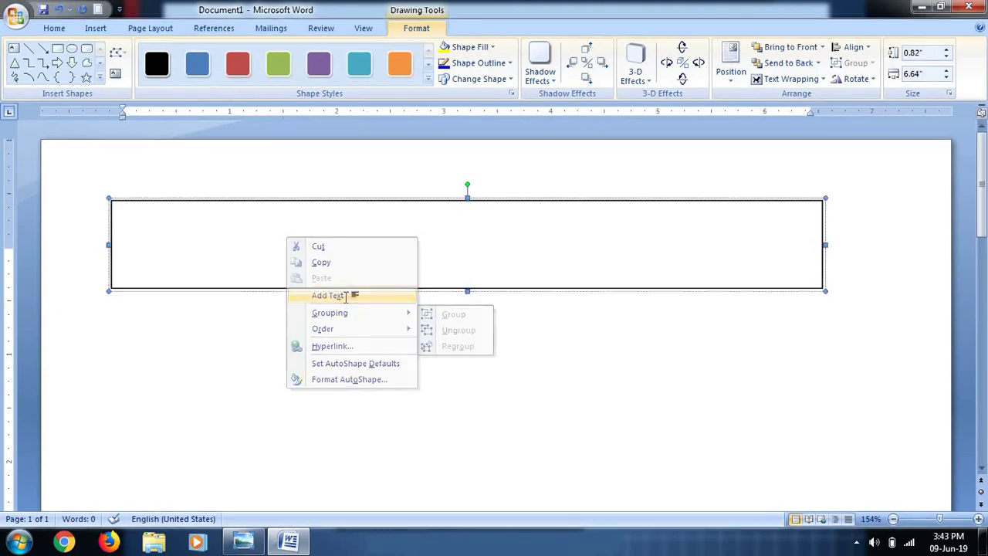
{"action": "left_click", "coordinate": [346, 297]}
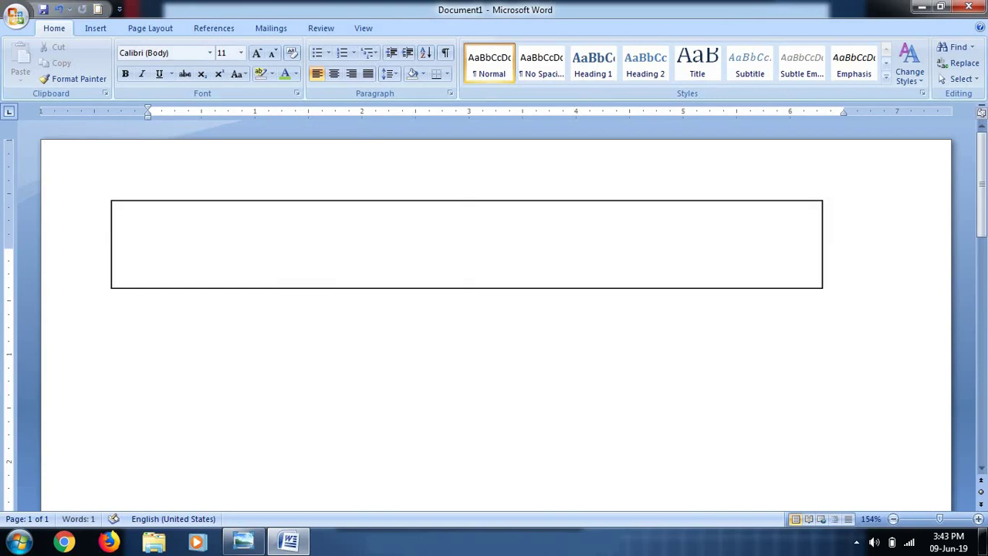
{"action": "type", "text": "a"}
{"action": "key", "text": "ctrl+a"}
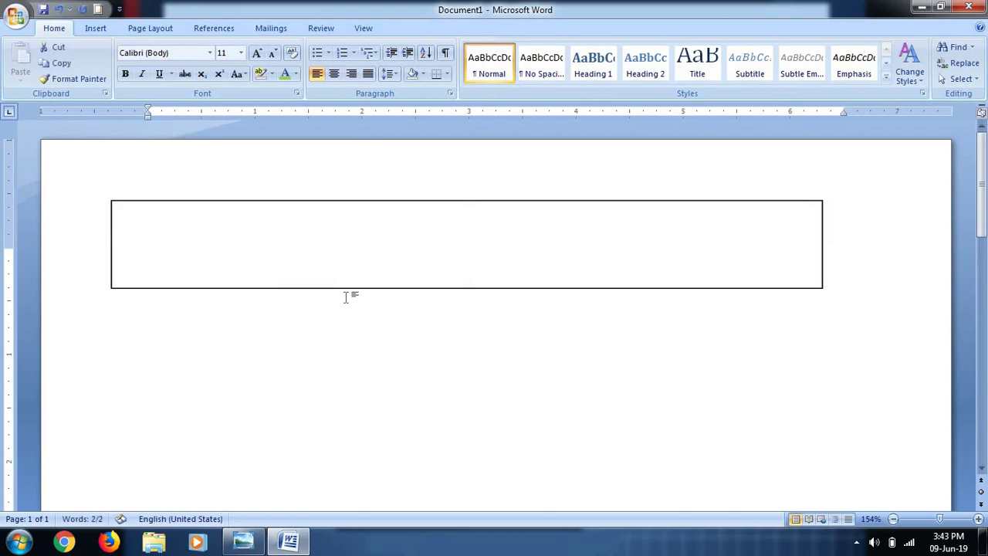
Type 'Excel certification pathway' in the rectangle, with one blank line above it
{"action": "left_click", "coordinate": [219, 250]}
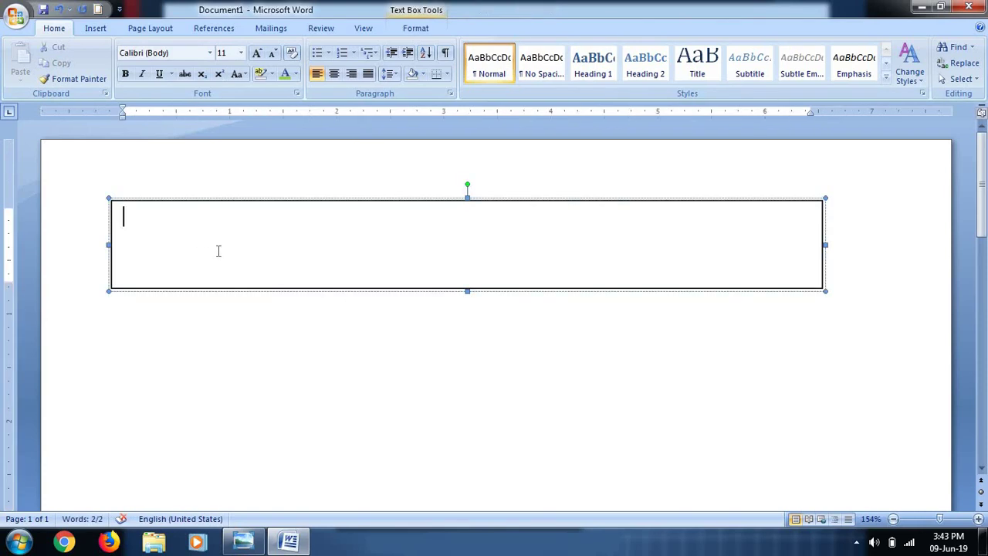
{"action": "type", "text": "e"}
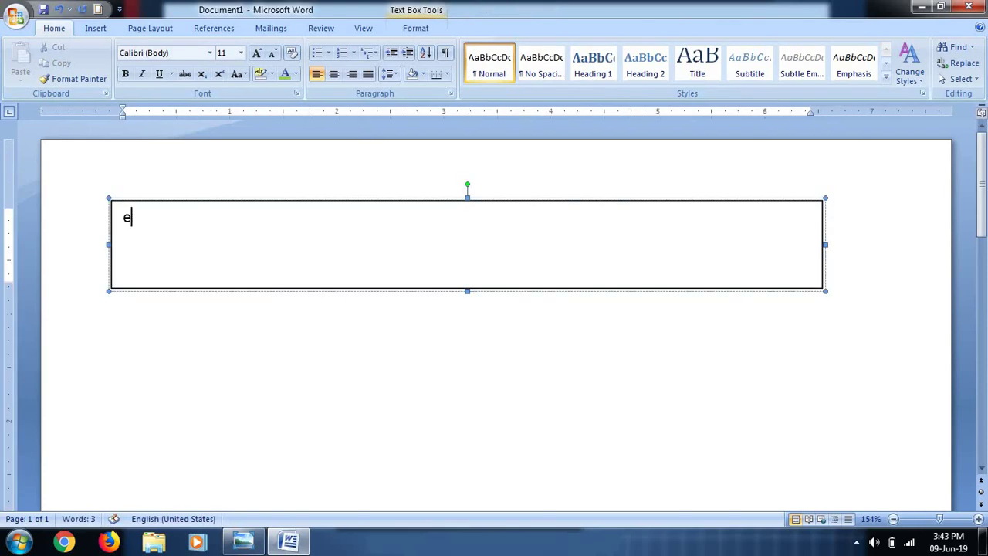
{"action": "key", "text": "BackSpace"}
{"action": "type", "text": "xcel cer"}
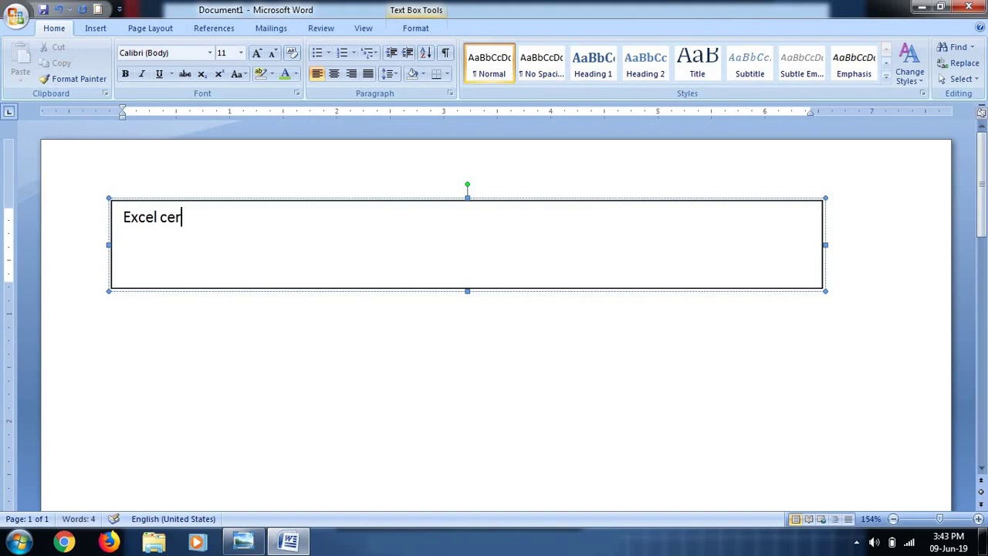
{"action": "type", "text": "tifi"}
{"action": "type", "text": "ca"}
{"action": "type", "text": "tion"}
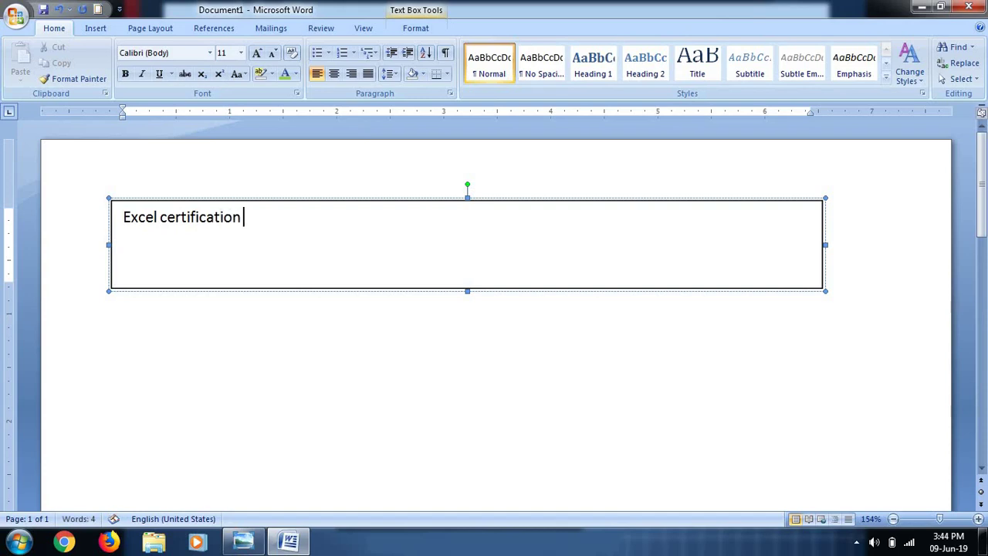
{"action": "type", "text": "pa"}
{"action": "type", "text": "t"}
{"action": "key", "text": "BackSpace"}
{"action": "type", "text": "way"}
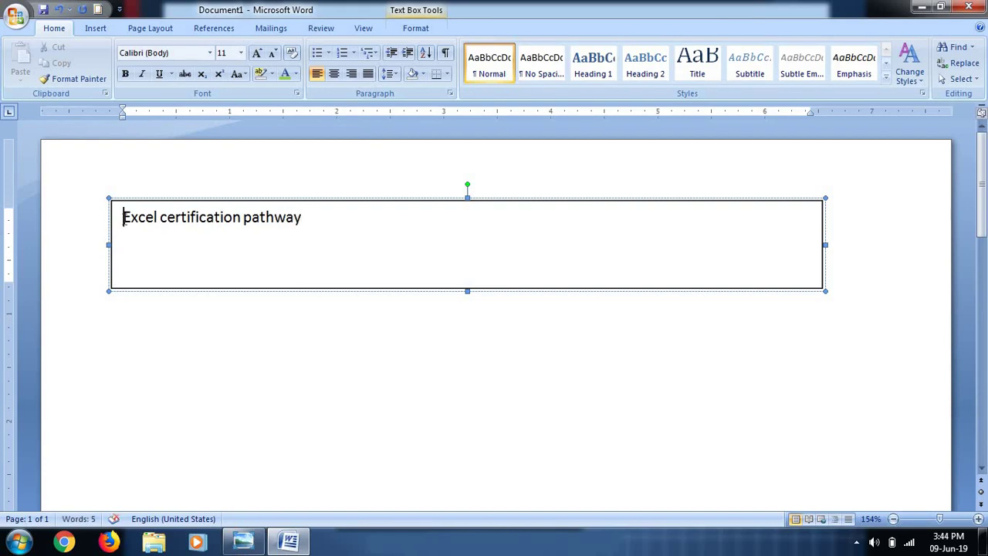
{"action": "key", "text": "Return"}
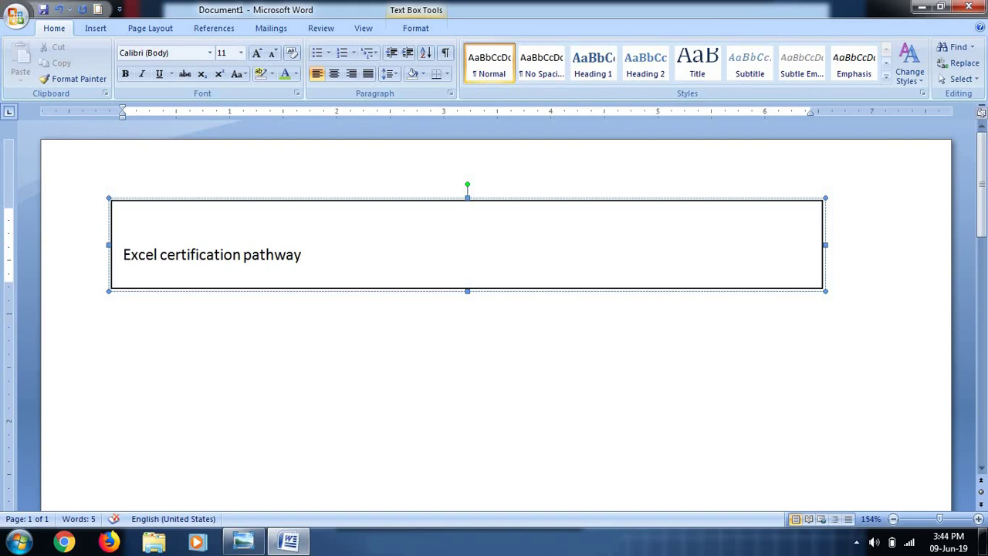
{"action": "key", "text": "BackSpace"}
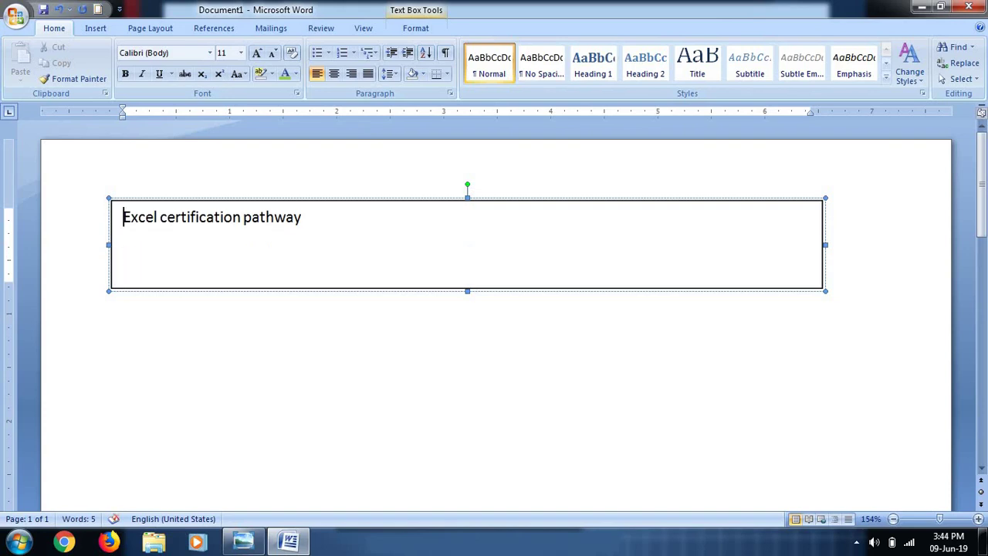
{"action": "key", "text": "Return"}
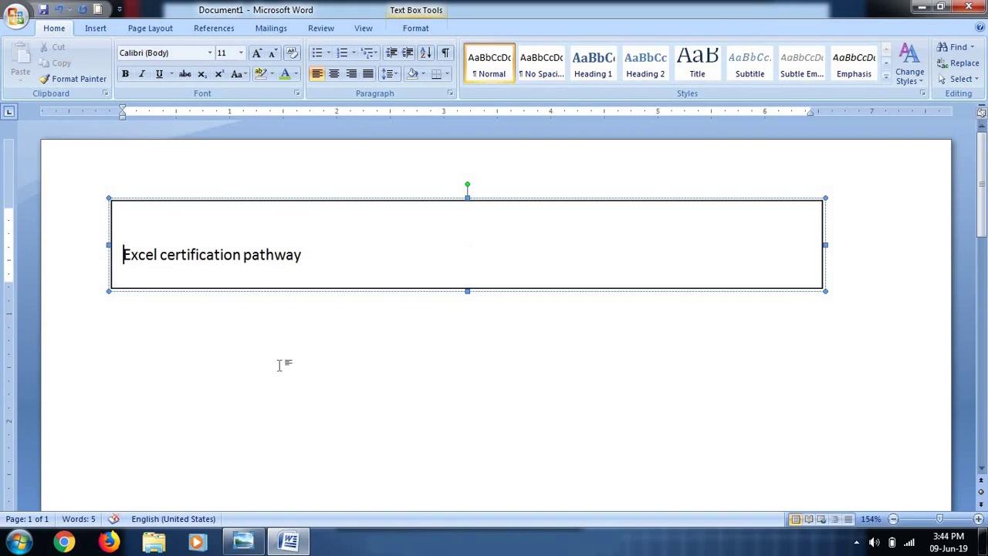
Format all the rectangle's title text as bold 16 pt
{"action": "left_click", "coordinate": [315, 258]}
{"action": "key", "text": "ctrl+a"}
{"action": "left_click", "coordinate": [257, 54]}
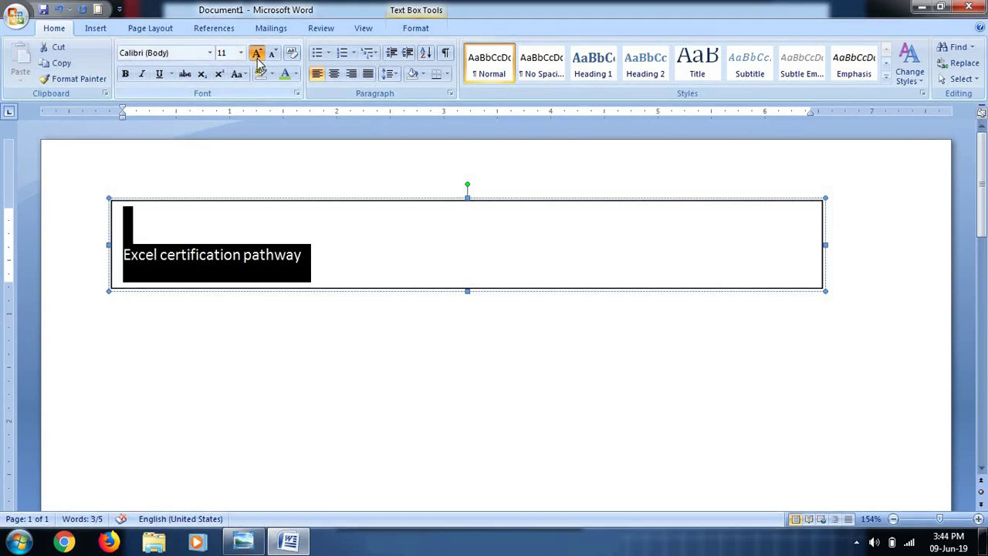
{"action": "left_click", "coordinate": [257, 54]}
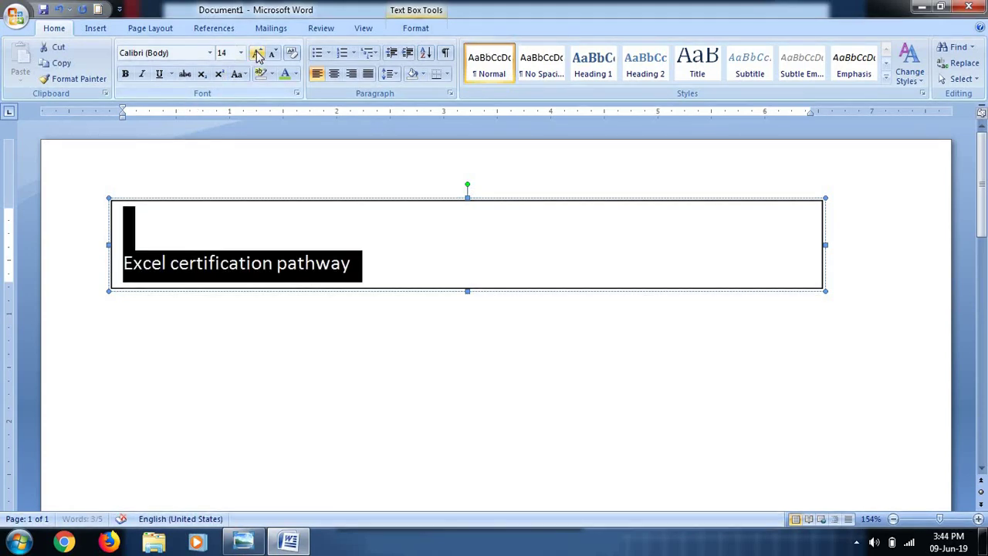
{"action": "left_click", "coordinate": [257, 54]}
{"action": "left_click", "coordinate": [257, 54]}
{"action": "left_click", "coordinate": [257, 54]}
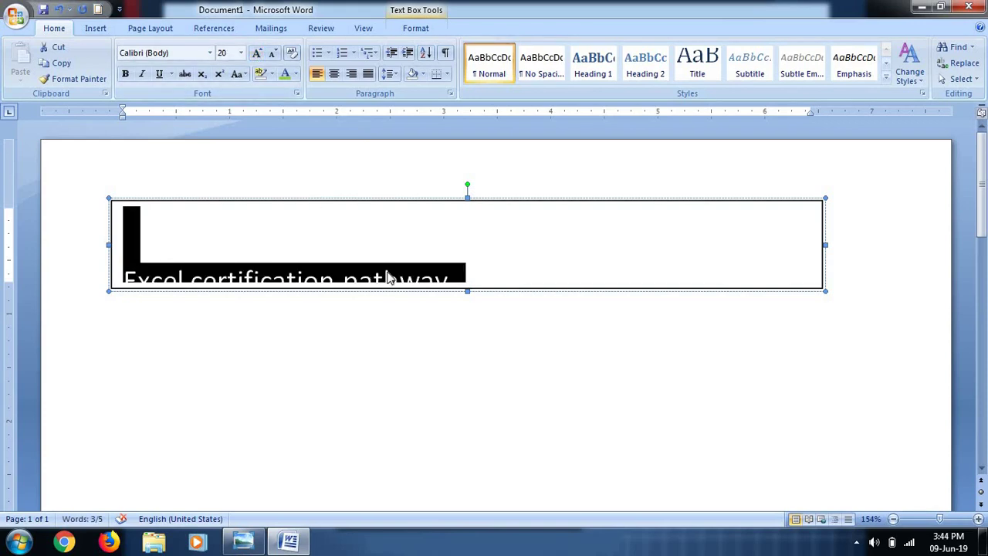
{"action": "left_click", "coordinate": [274, 53]}
{"action": "left_click", "coordinate": [274, 53]}
{"action": "left_click", "coordinate": [274, 53]}
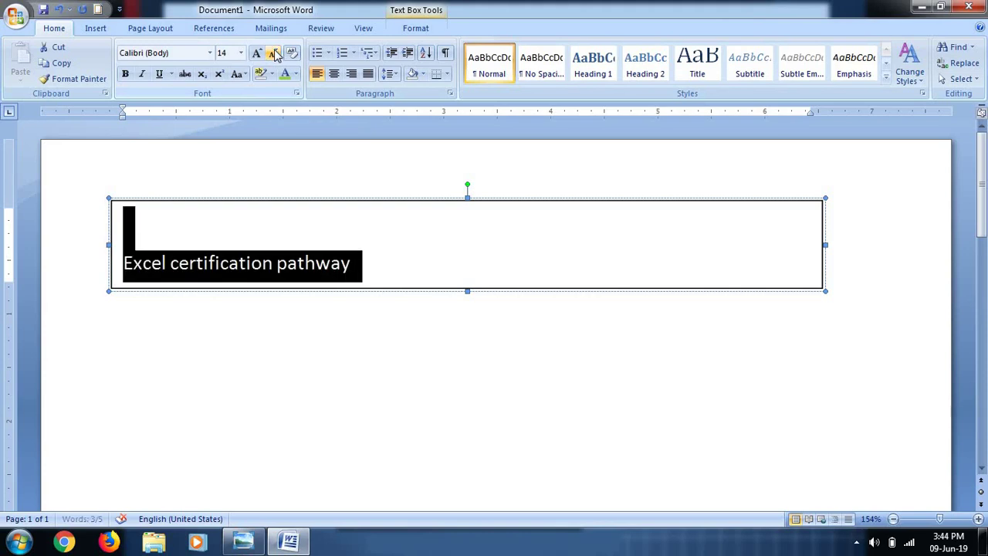
{"action": "left_click", "coordinate": [257, 54]}
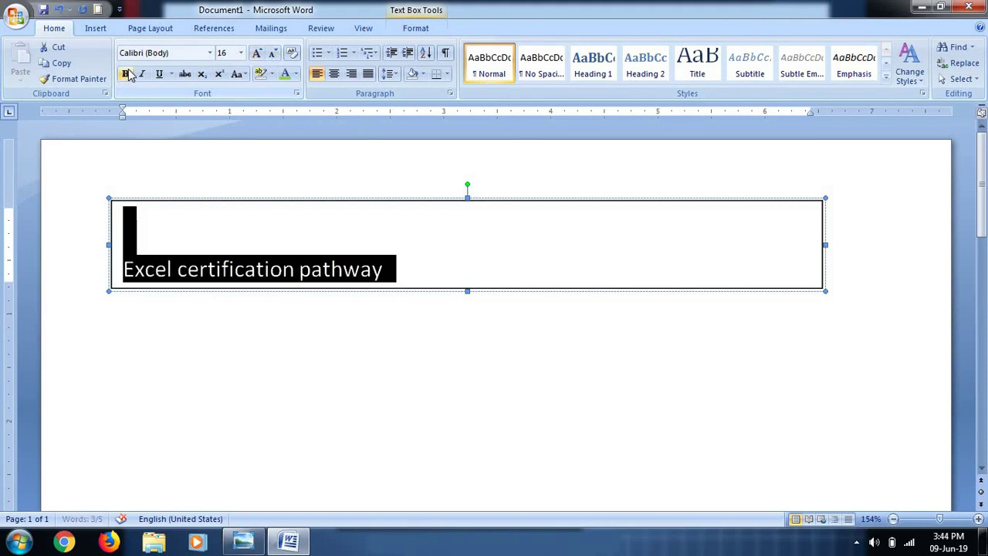
{"action": "left_click", "coordinate": [124, 75]}
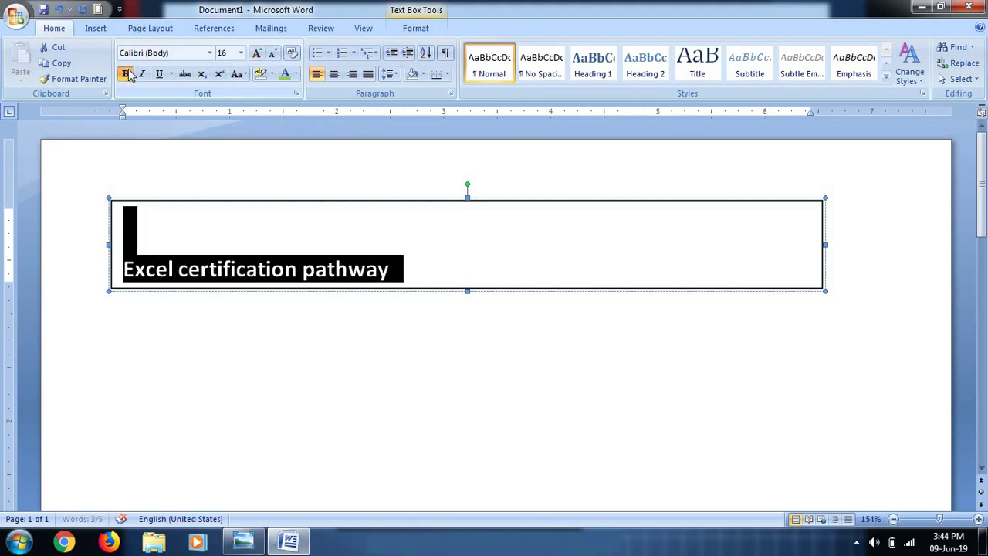
{"action": "left_click", "coordinate": [414, 265]}
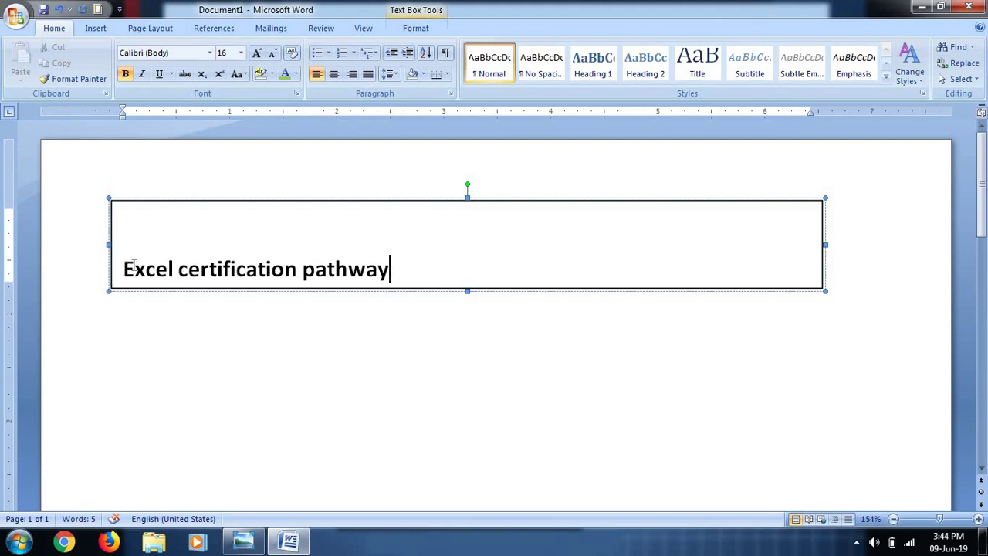
Narrow the title box from both sides, delete the stray text beside it, and nudge it down
{"action": "left_click", "coordinate": [121, 269]}
{"action": "key", "text": "Tab"}
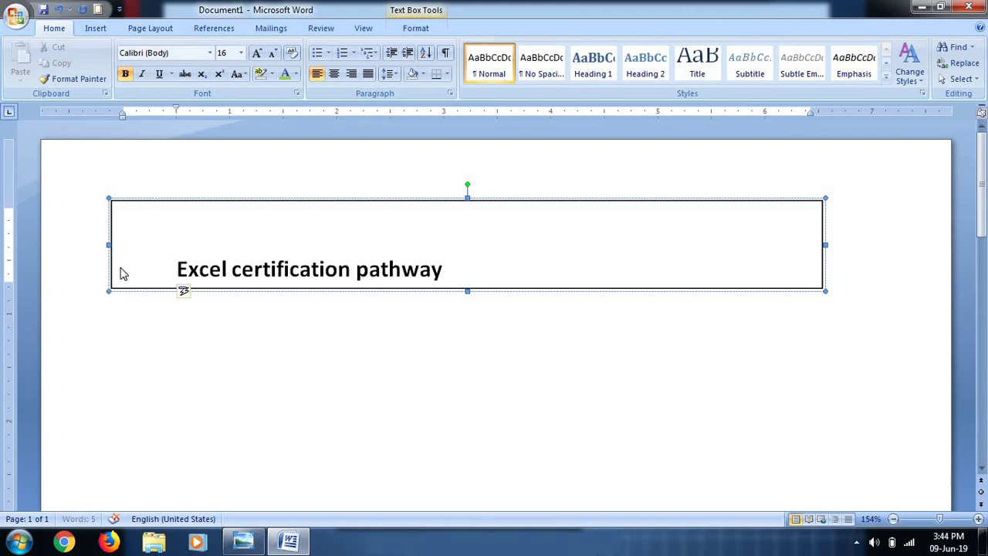
{"action": "key", "text": "Tab"}
{"action": "key", "text": "Tab"}
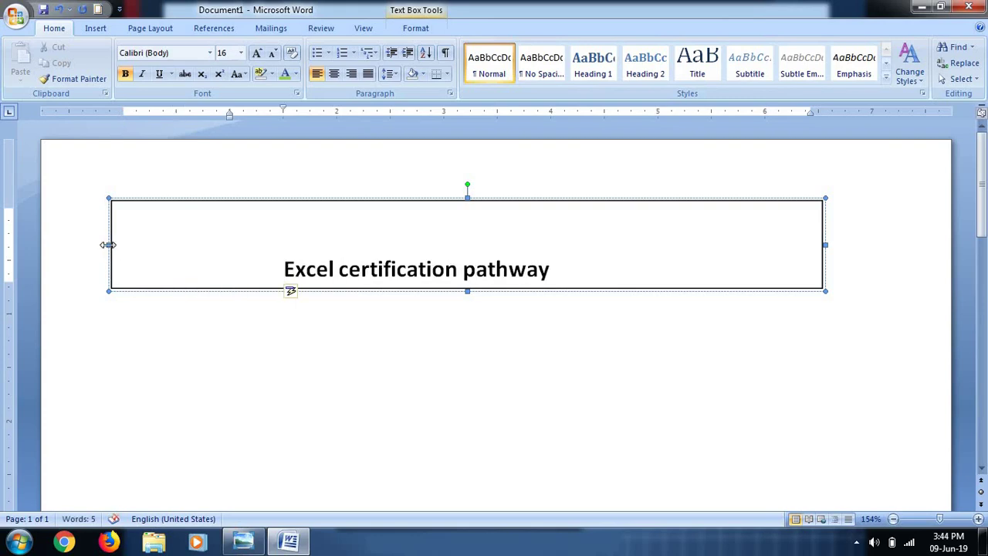
{"action": "left_click_drag", "start_coordinate": [110, 245], "coordinate": [186, 245]}
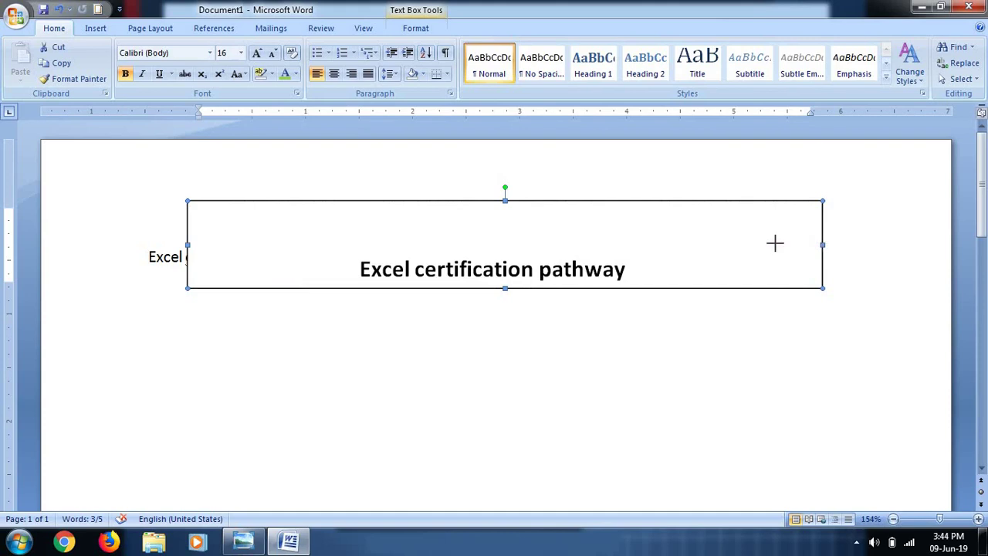
{"action": "left_click_drag", "start_coordinate": [774, 243], "coordinate": [745, 245]}
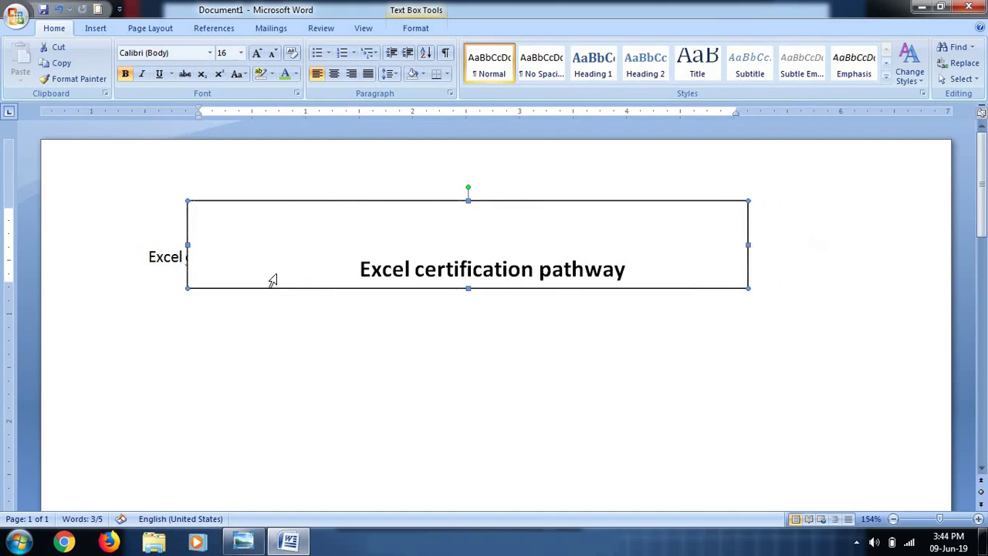
{"action": "double_click", "coordinate": [156, 260]}
{"action": "type", "text": "cer"}
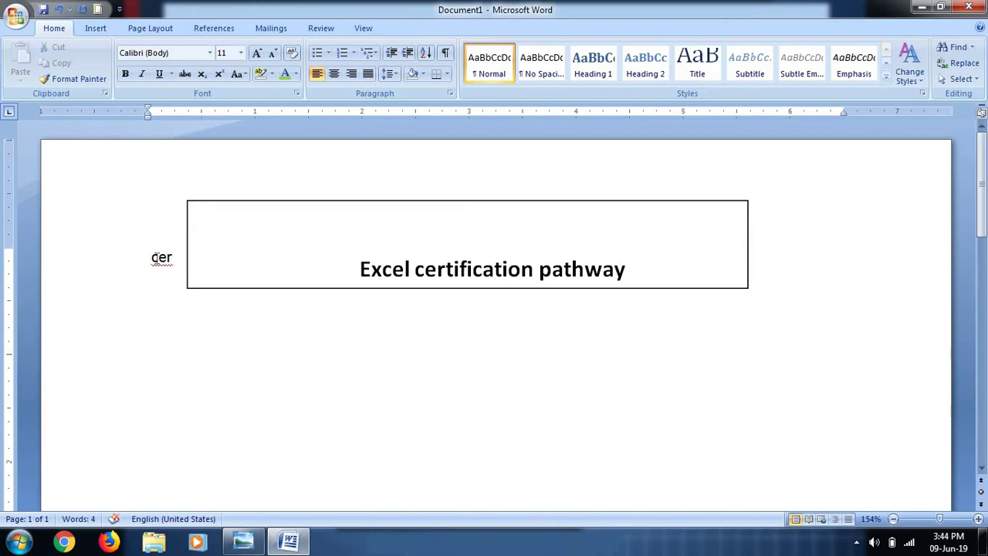
{"action": "left_click", "coordinate": [152, 257]}
{"action": "key", "text": "Delete"}
{"action": "key", "text": "Delete"}
{"action": "key", "text": "Delete"}
{"action": "left_click", "coordinate": [422, 251]}
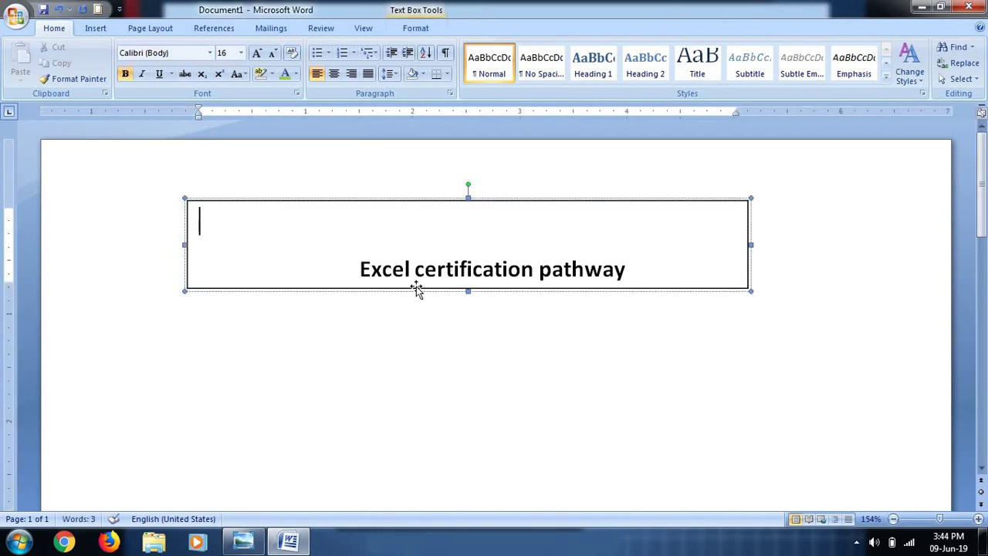
{"action": "left_click_drag", "start_coordinate": [415, 287], "coordinate": [417, 308]}
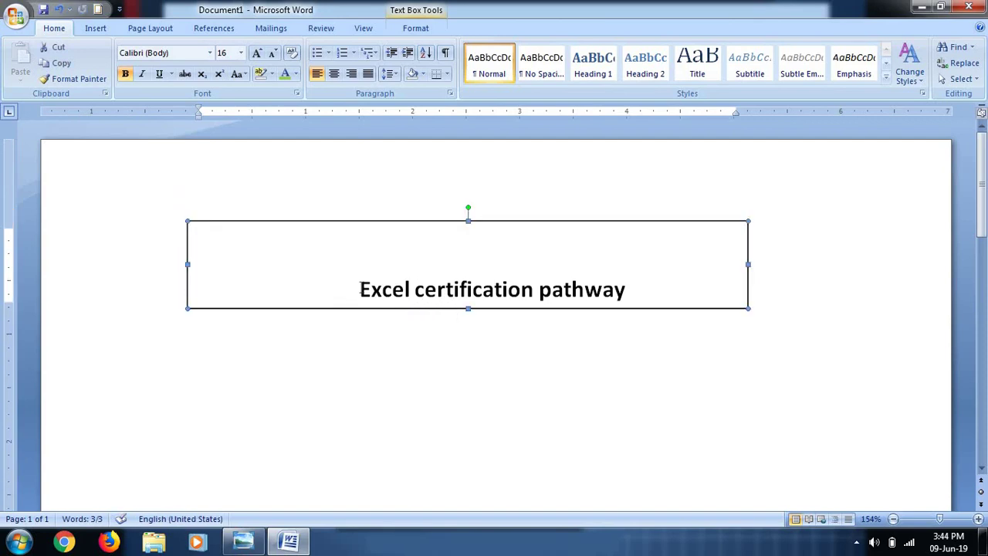
Shorten the box and move the tab-indented title up to its first line
{"action": "left_click", "coordinate": [356, 288]}
{"action": "key", "text": "ctrl+l"}
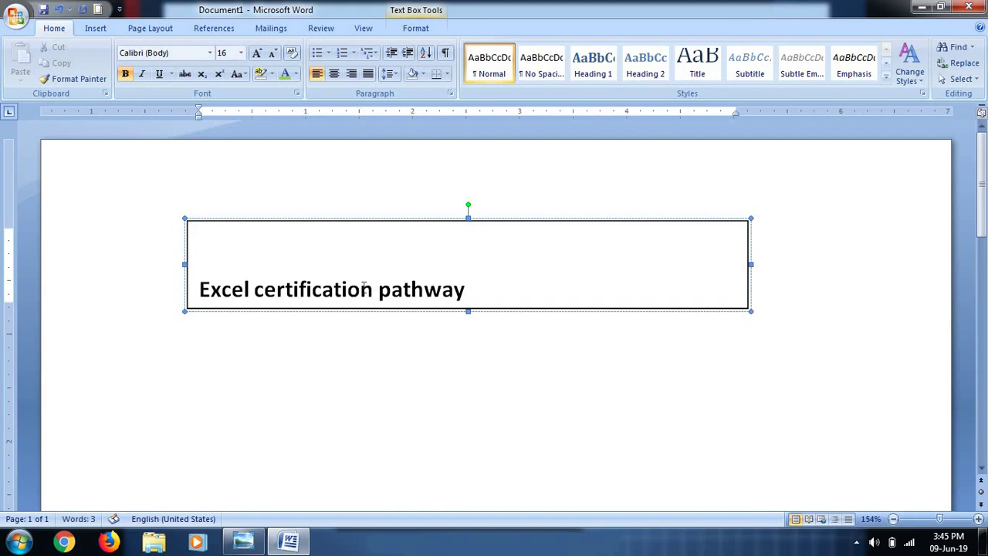
{"action": "key", "text": "Tab"}
{"action": "key", "text": "Tab"}
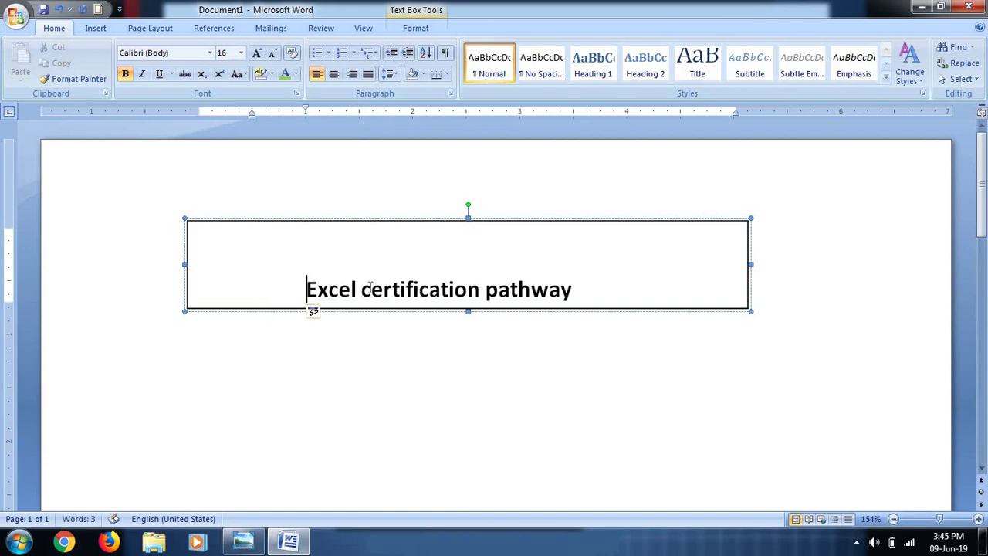
{"action": "left_click_drag", "start_coordinate": [468, 312], "coordinate": [469, 285]}
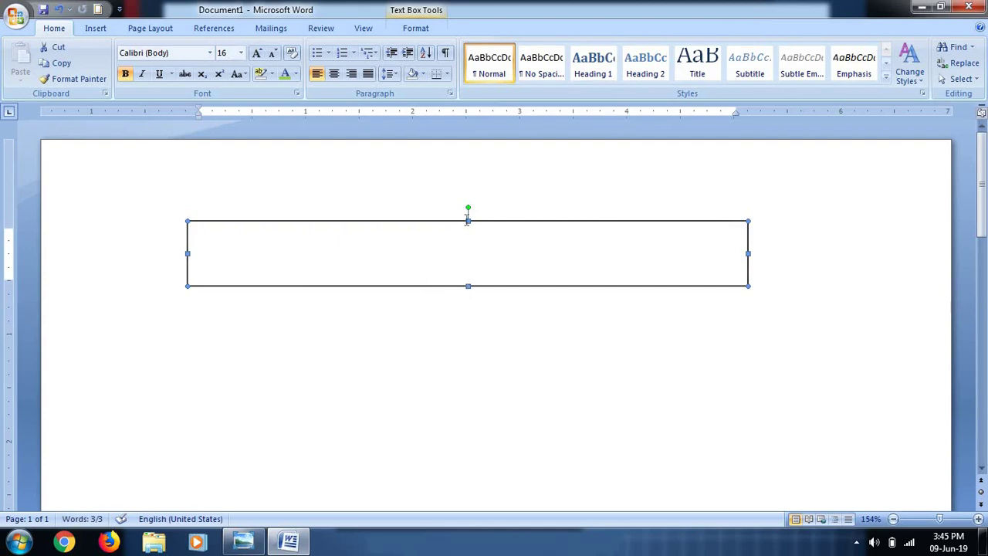
{"action": "left_click_drag", "start_coordinate": [468, 221], "coordinate": [467, 208]}
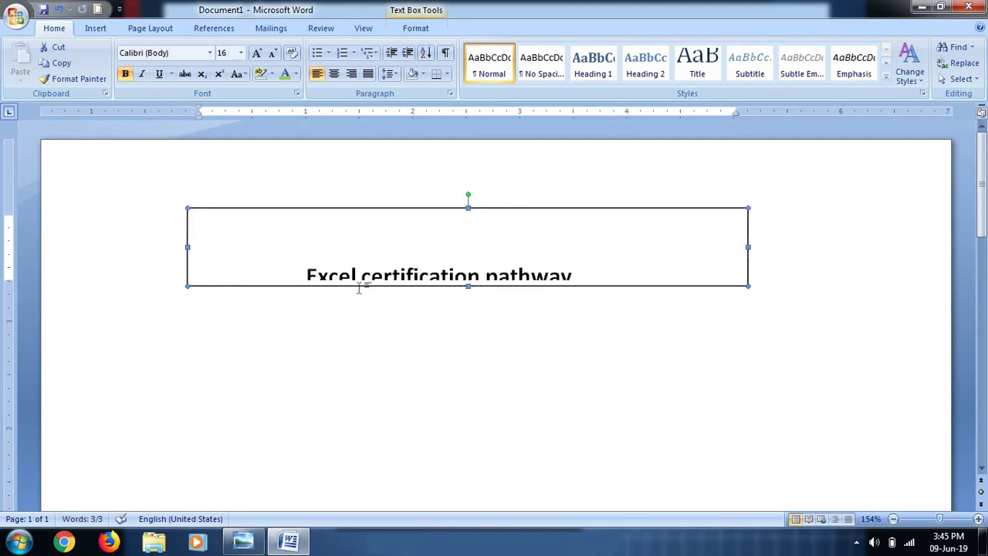
{"action": "left_click", "coordinate": [298, 280]}
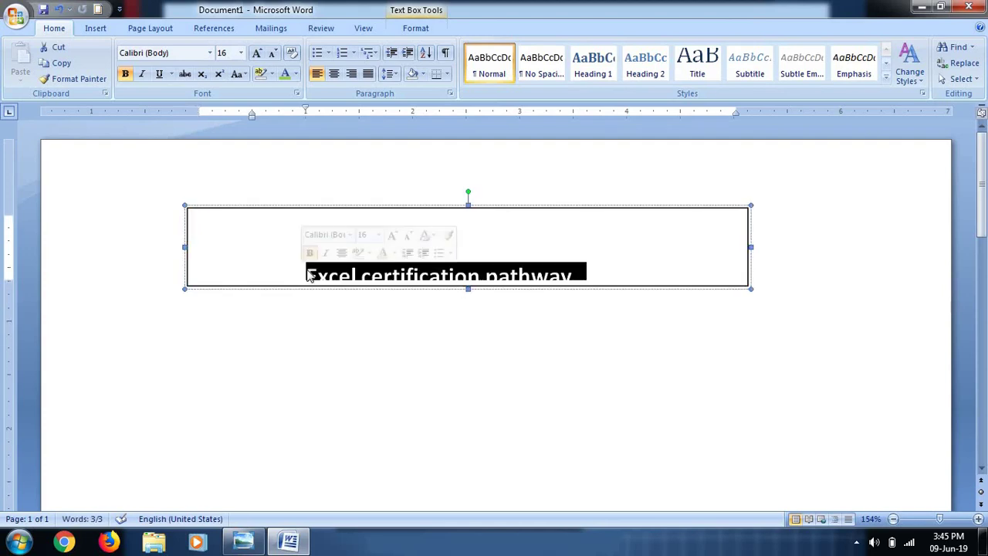
{"action": "left_click", "coordinate": [306, 275]}
{"action": "key", "text": "BackSpace"}
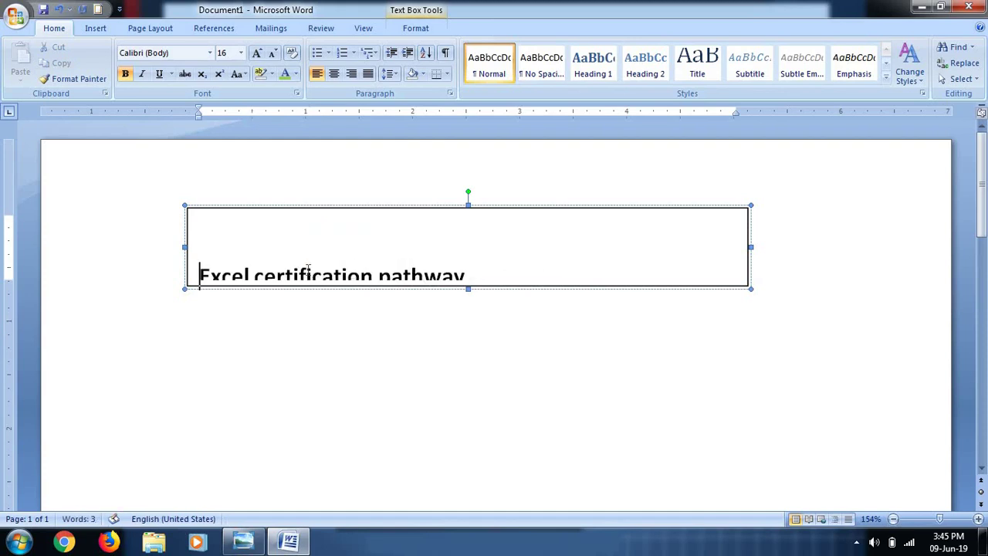
{"action": "key", "text": "BackSpace"}
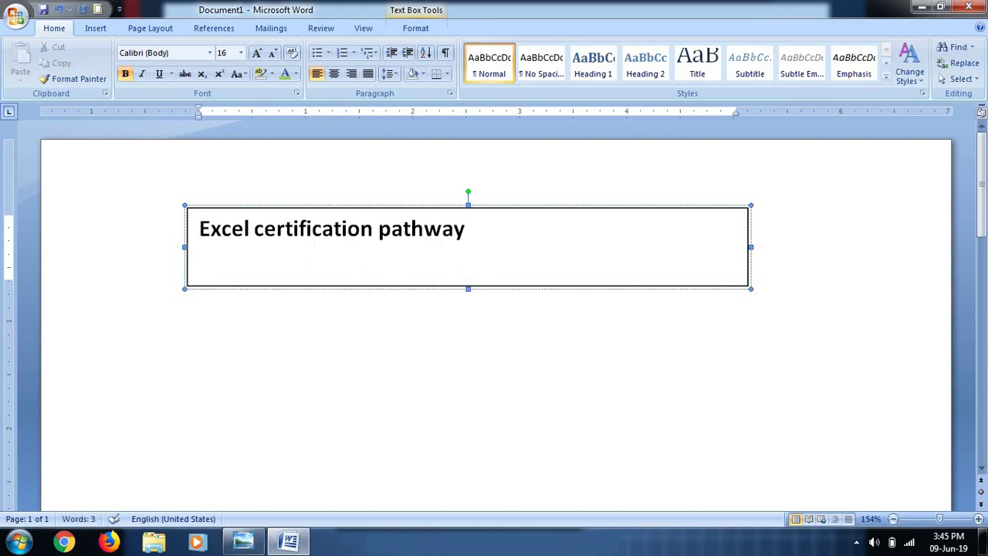
{"action": "key", "text": "Tab"}
{"action": "key", "text": "Tab"}
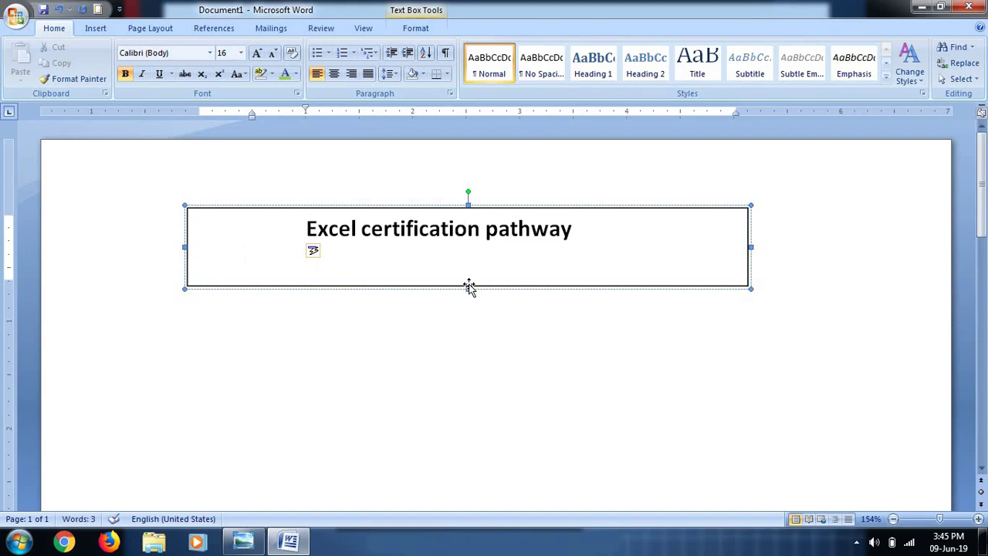
{"action": "left_click_drag", "start_coordinate": [469, 287], "coordinate": [469, 264]}
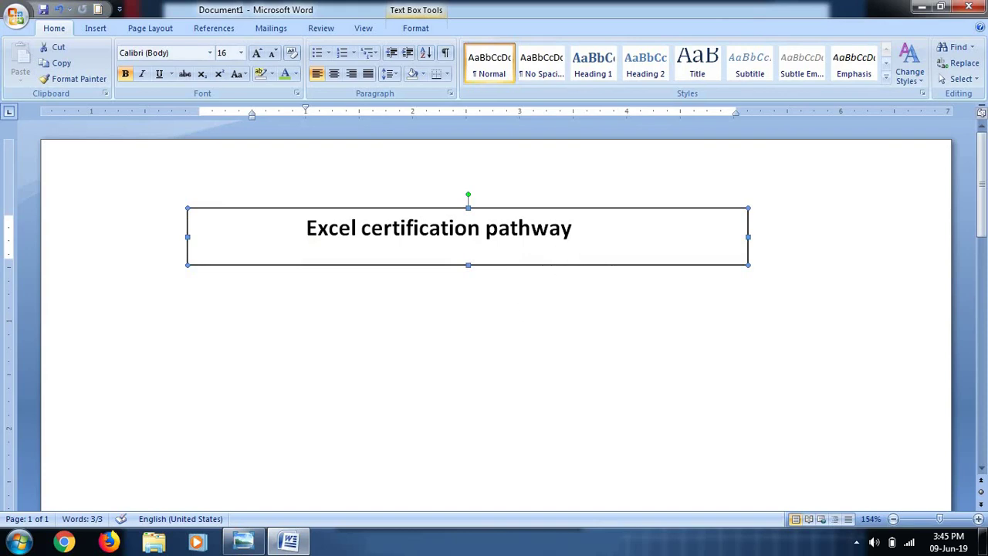
{"action": "left_click", "coordinate": [242, 544]}
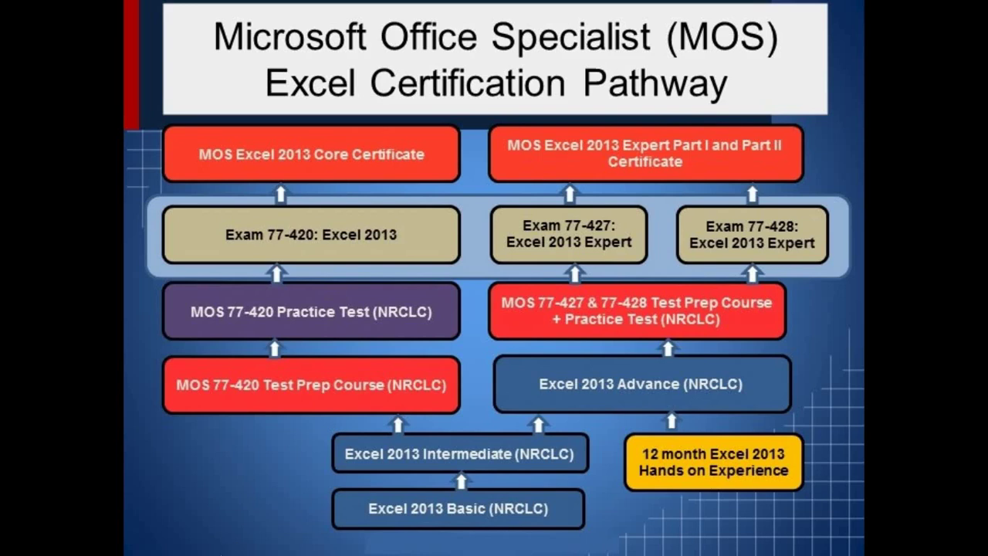
{"action": "left_click", "coordinate": [240, 545]}
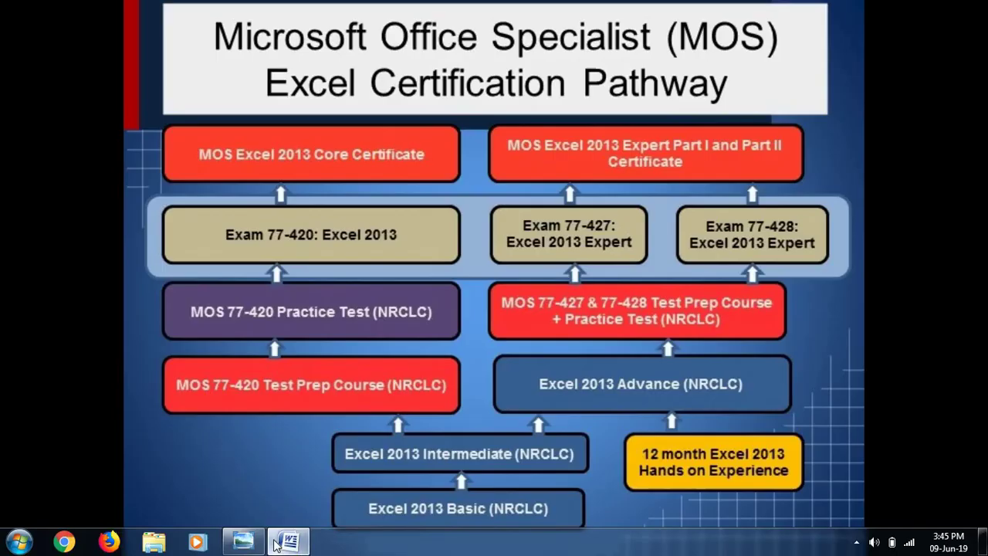
{"action": "left_click", "coordinate": [268, 545]}
Draw a rounded rectangle below the title on the left, set to hold text
{"action": "left_click", "coordinate": [238, 315]}
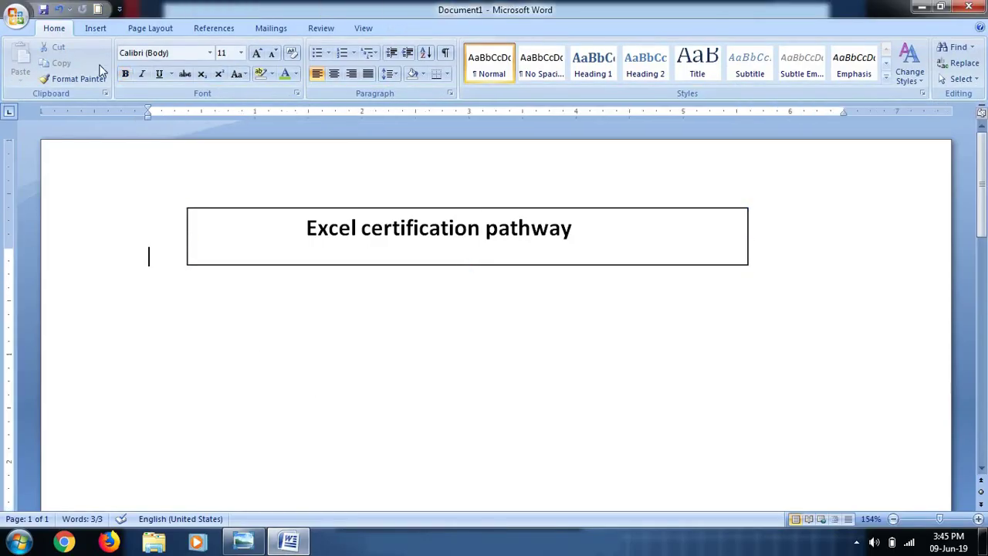
{"action": "left_click", "coordinate": [95, 30]}
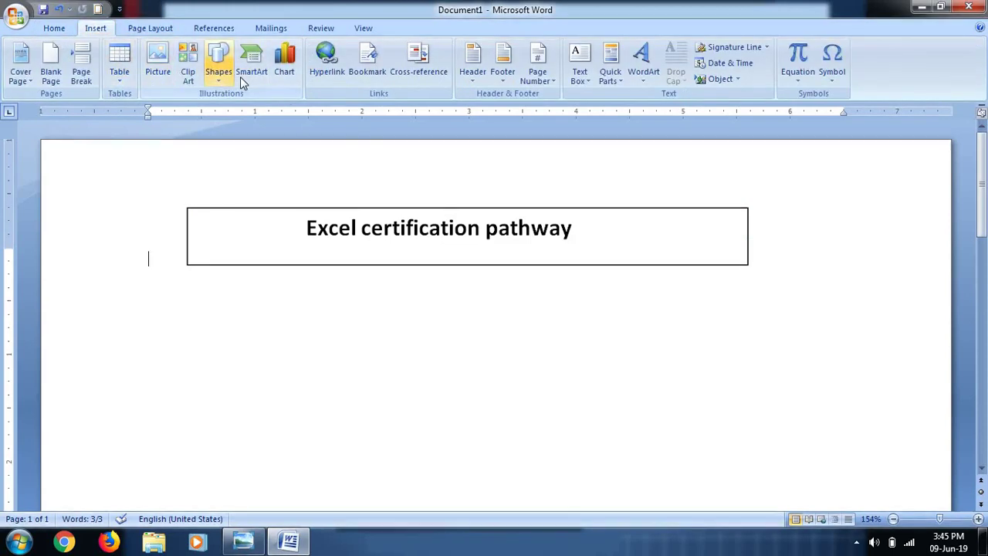
{"action": "left_click", "coordinate": [219, 75]}
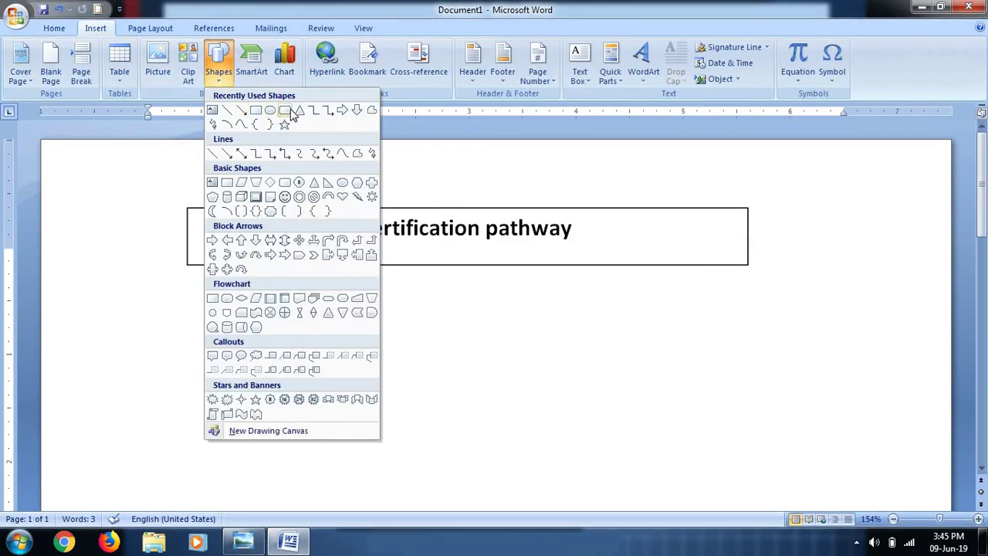
{"action": "left_click", "coordinate": [285, 111]}
{"action": "left_click_drag", "start_coordinate": [84, 342], "coordinate": [352, 398]}
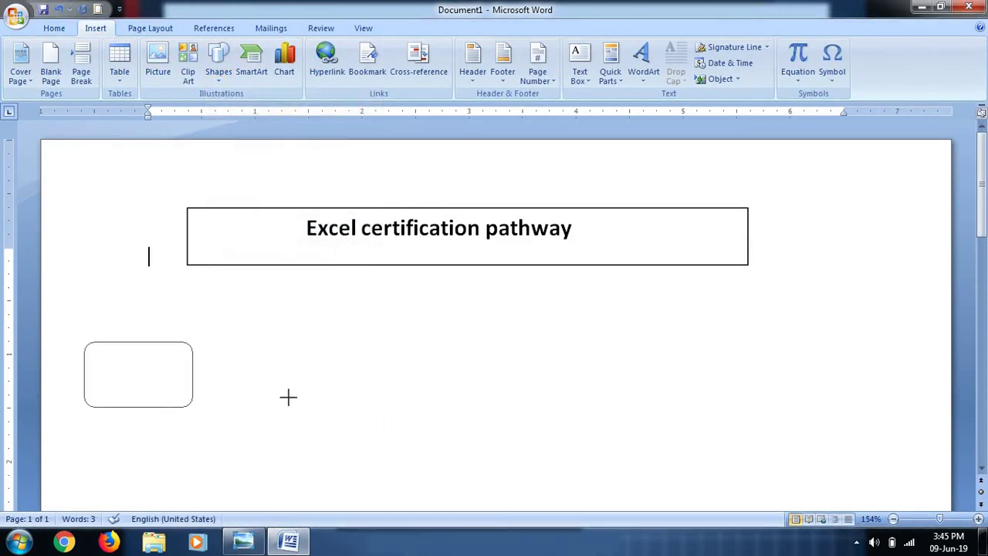
{"action": "right_click", "coordinate": [211, 366]}
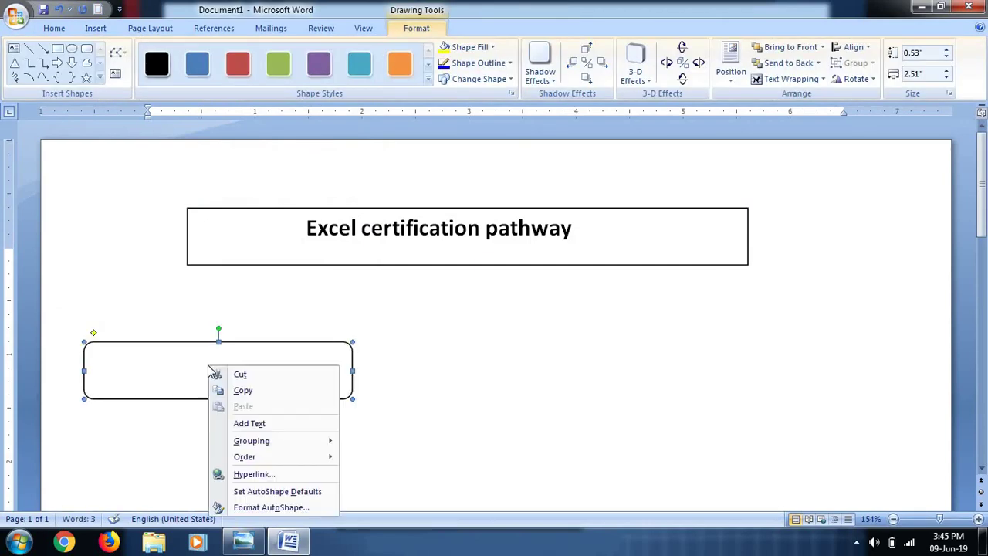
{"action": "left_click", "coordinate": [248, 423]}
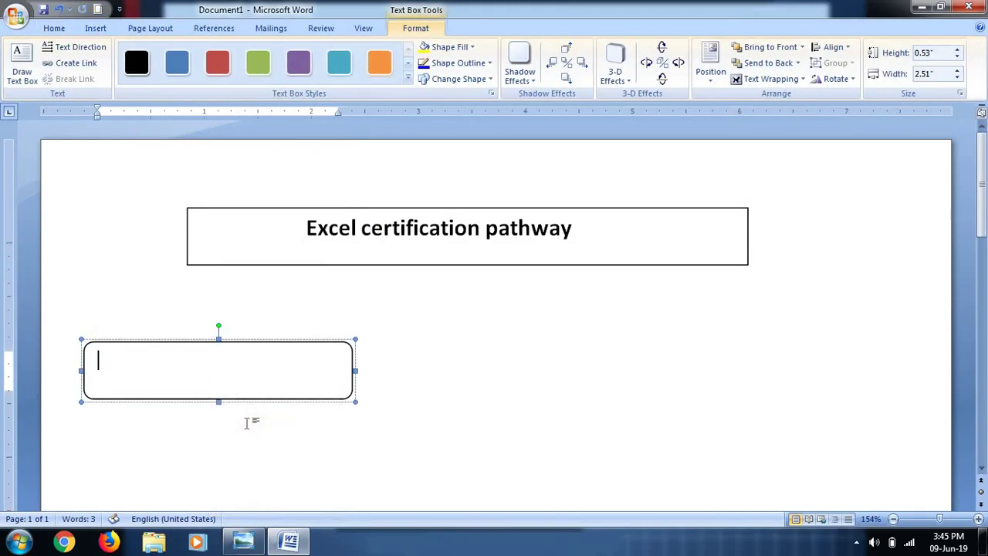
Label the rounded box 'Mos Ms excel 2013'
{"action": "type", "text": "Ms excel"}
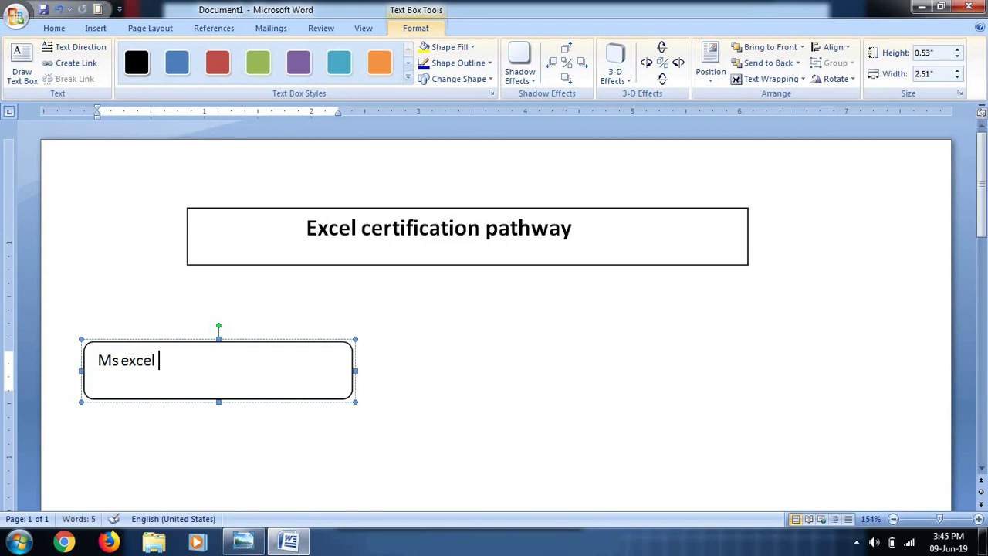
{"action": "left_click", "coordinate": [97, 359]}
{"action": "type", "text": "Mos"}
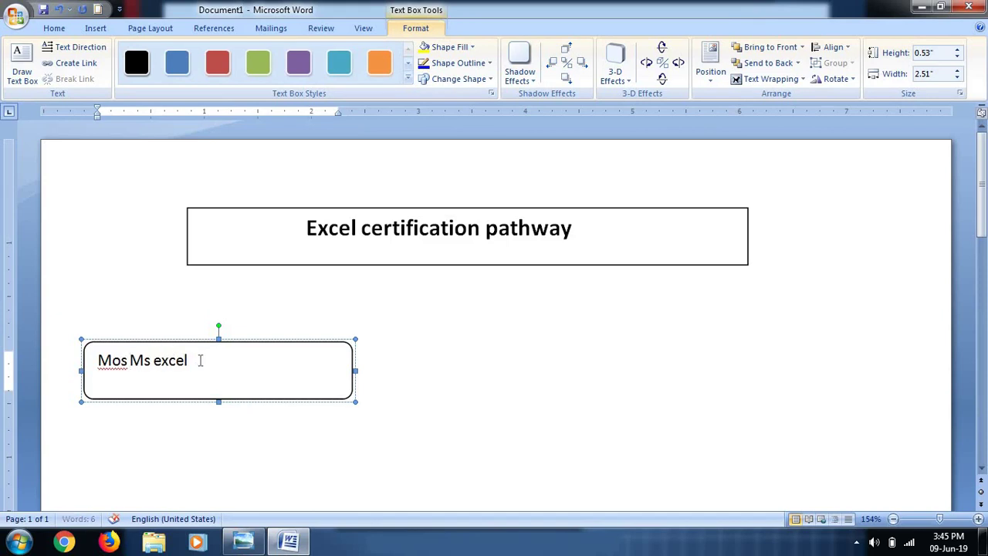
{"action": "type", "text": "20"}
{"action": "type", "text": "13"}
{"action": "left_click", "coordinate": [456, 373]}
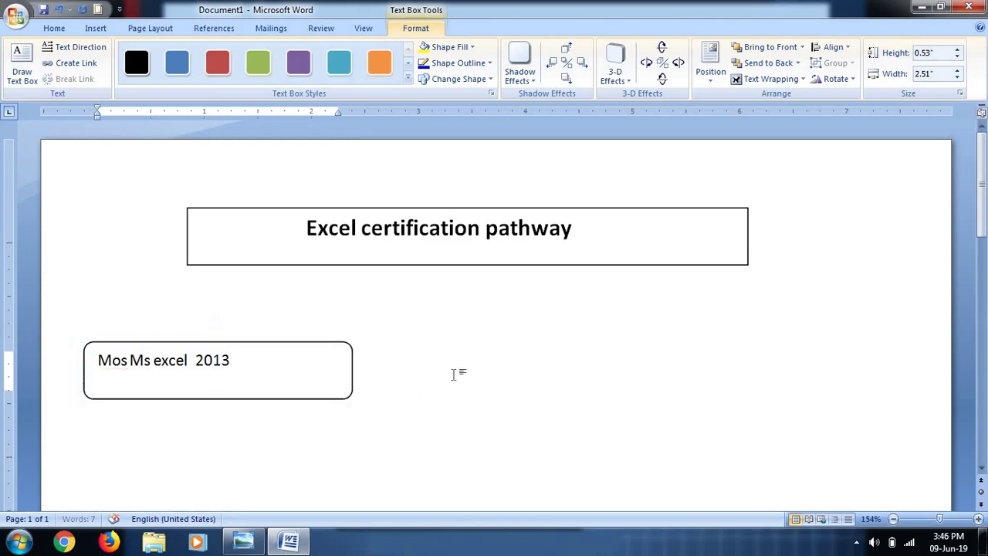
Paste a copy of the rounded box on the right, level with the first, and clear its text
{"action": "left_click", "coordinate": [327, 399]}
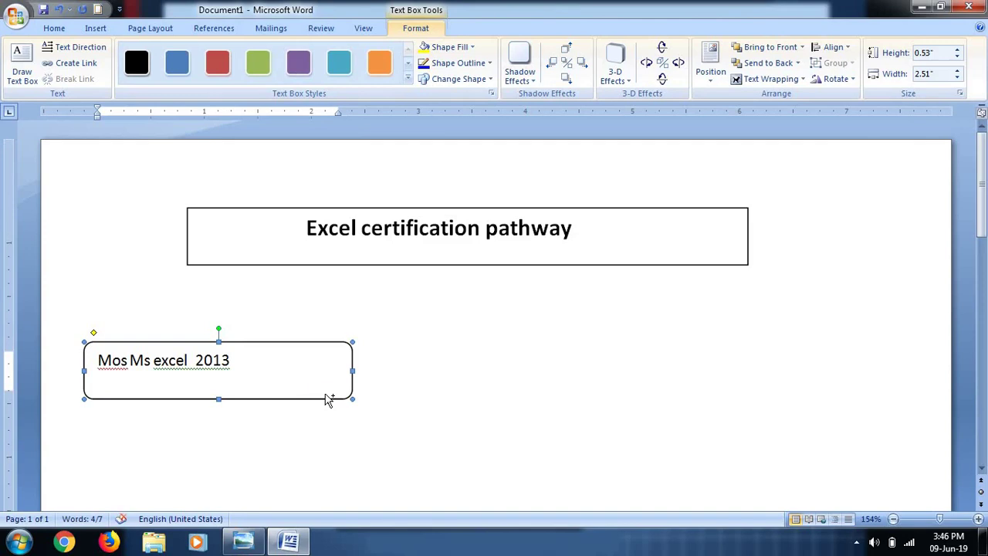
{"action": "left_click", "coordinate": [540, 366]}
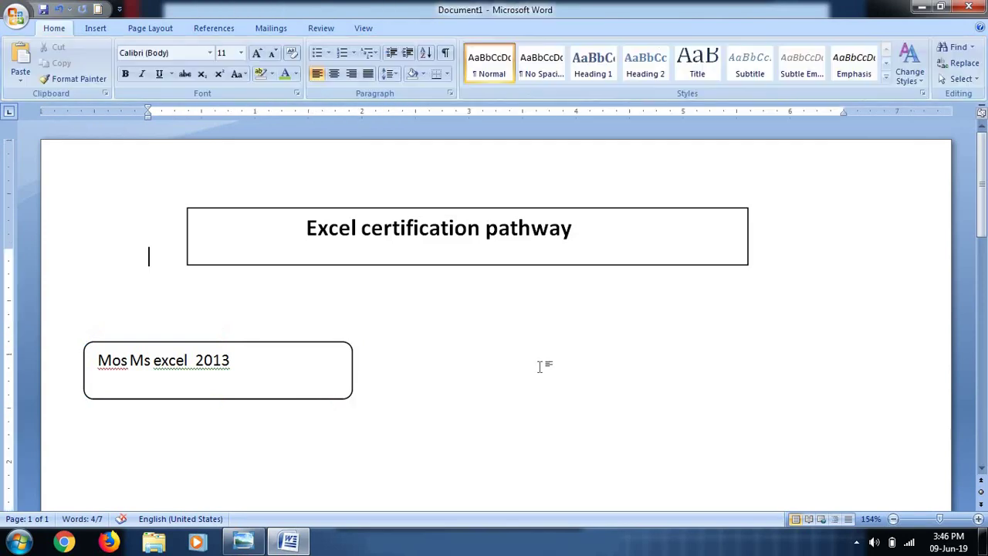
{"action": "key", "text": "ctrl+v"}
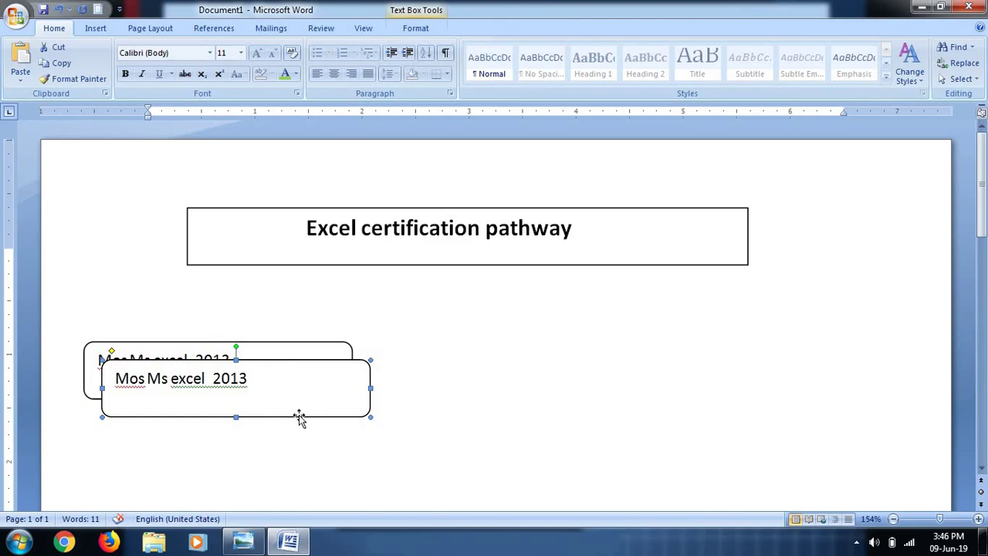
{"action": "left_click_drag", "start_coordinate": [300, 418], "coordinate": [705, 400]}
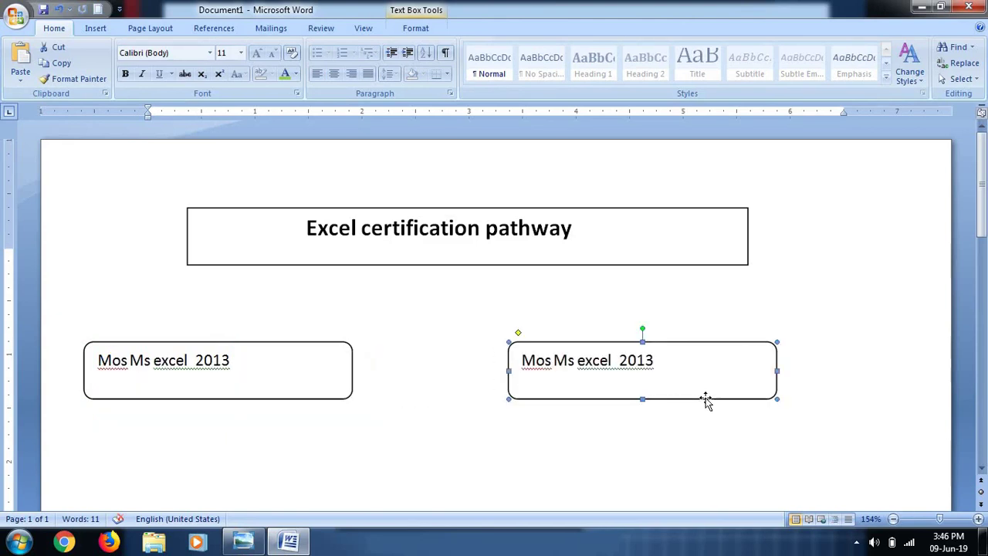
{"action": "left_click", "coordinate": [675, 366]}
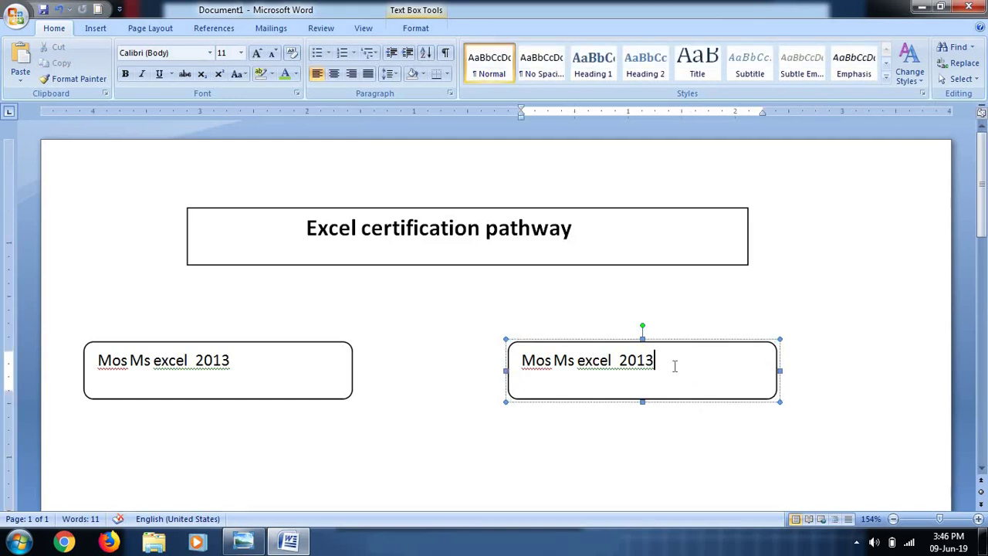
{"action": "key", "text": "BackSpace"}
{"action": "key", "text": "BackSpace"}
{"action": "key", "text": "BackSpace"}
{"action": "key", "text": "BackSpace"}
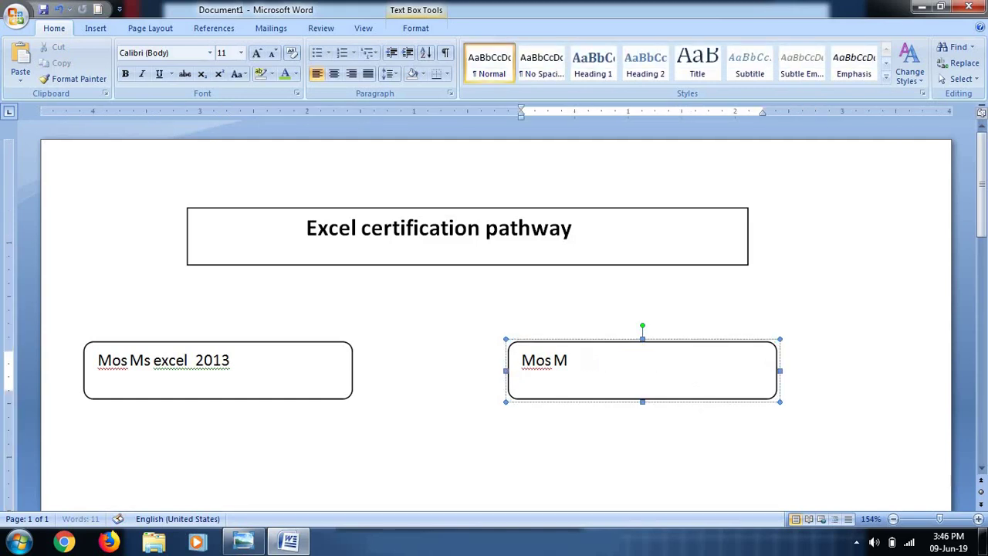
{"action": "left_click", "coordinate": [256, 545]}
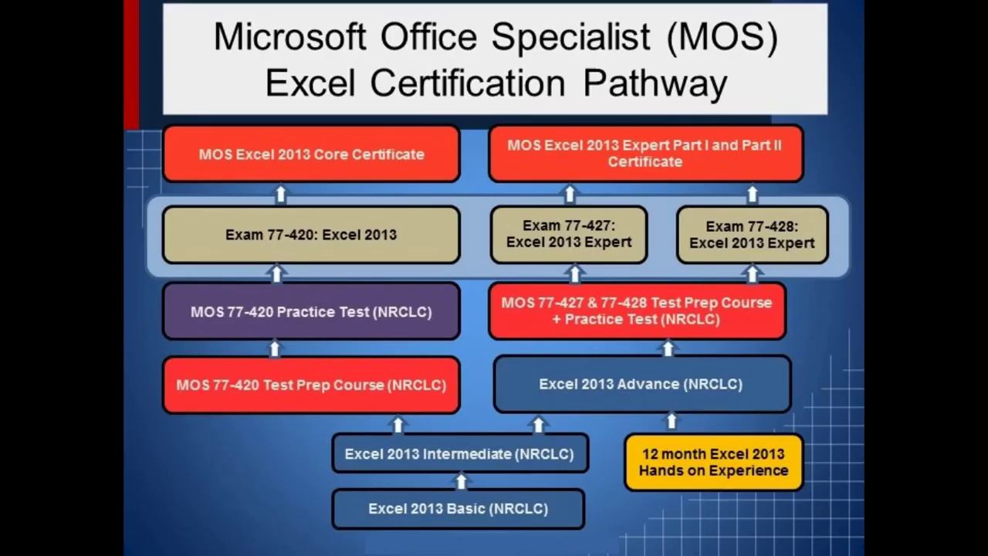
{"action": "left_click", "coordinate": [256, 546]}
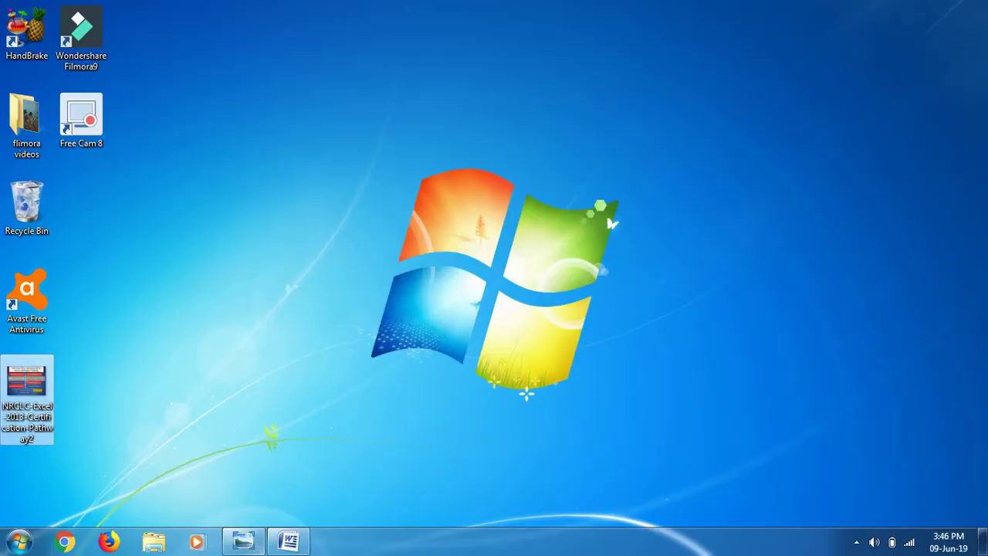
{"action": "mouse_move", "coordinate": [262, 543]}
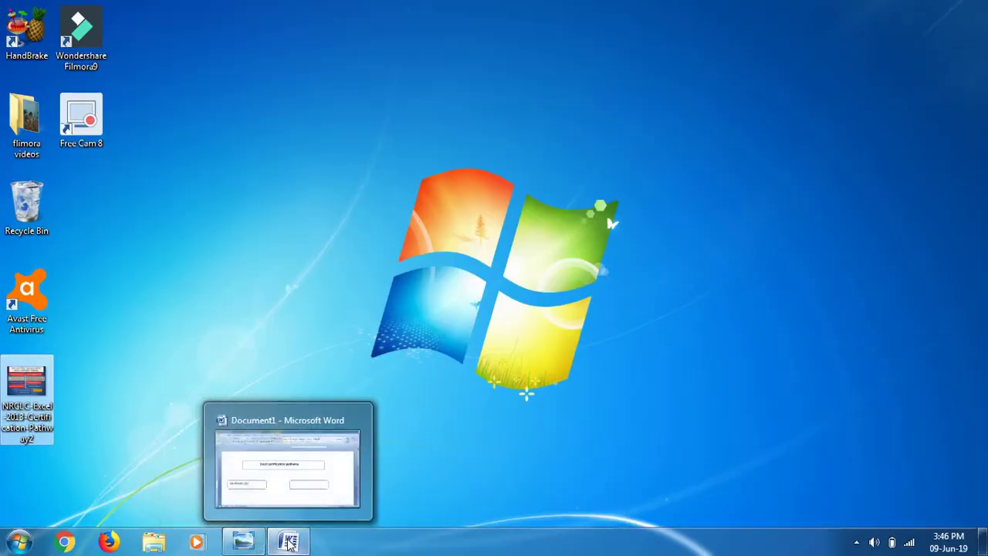
{"action": "left_click", "coordinate": [290, 541]}
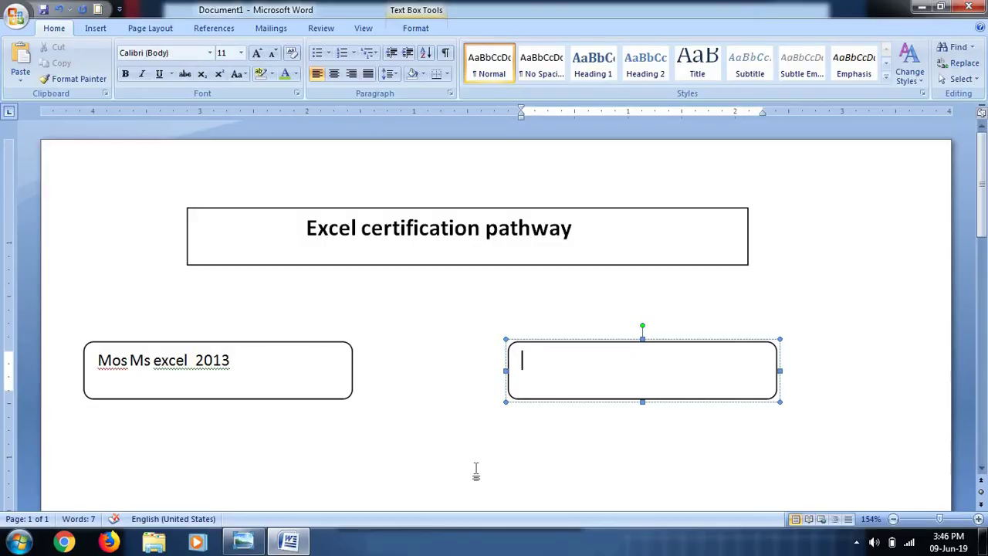
Label the right box 'Ms excel part 1', tab-indent both labels, and bring up the pathway chart
{"action": "type", "text": "Ms exc"}
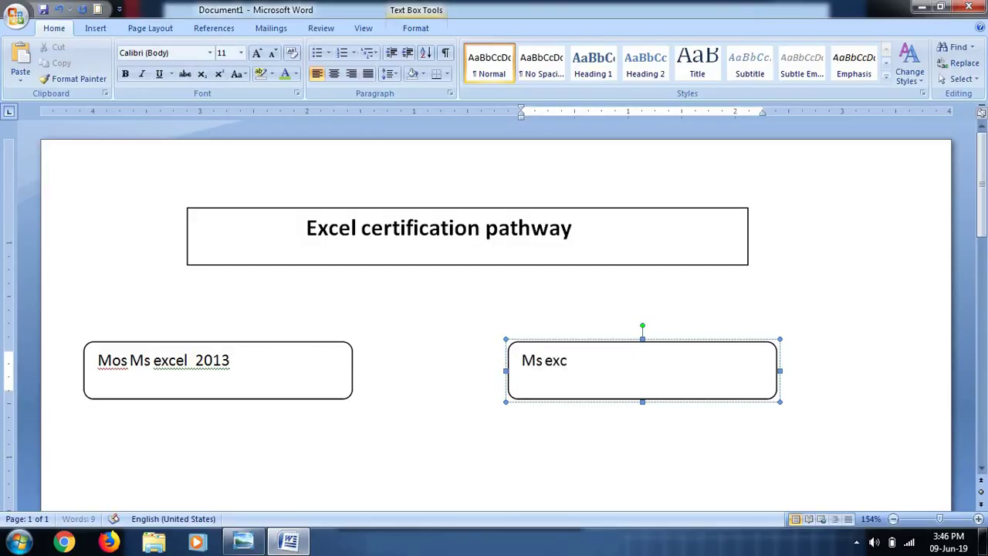
{"action": "type", "text": "el par"}
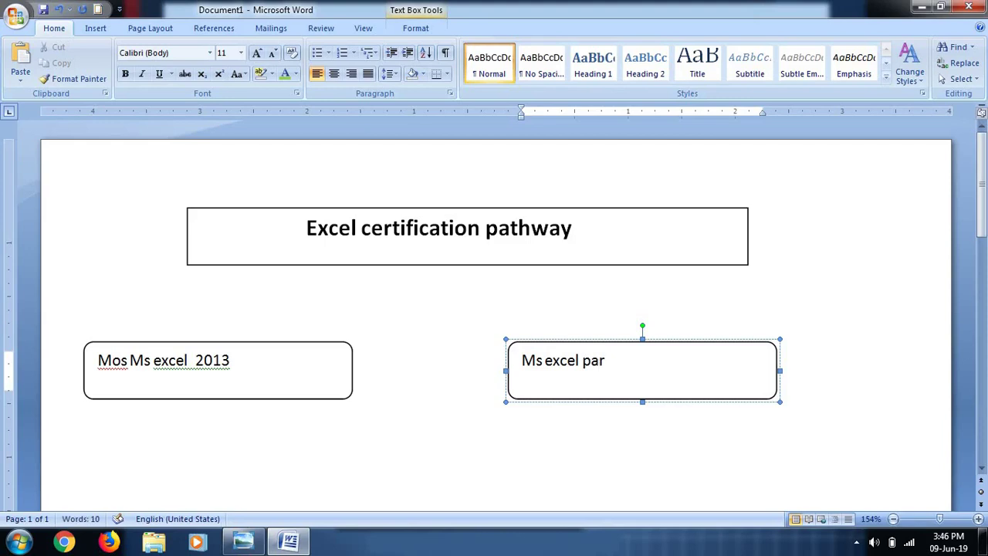
{"action": "type", "text": "t 1"}
{"action": "key", "text": "Tab"}
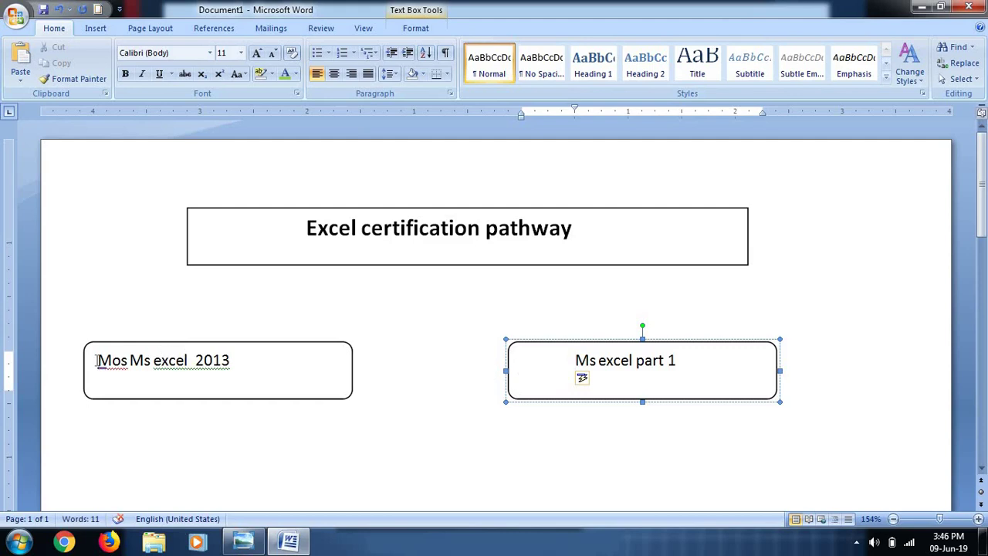
{"action": "left_click_drag", "start_coordinate": [97, 361], "coordinate": [168, 361]}
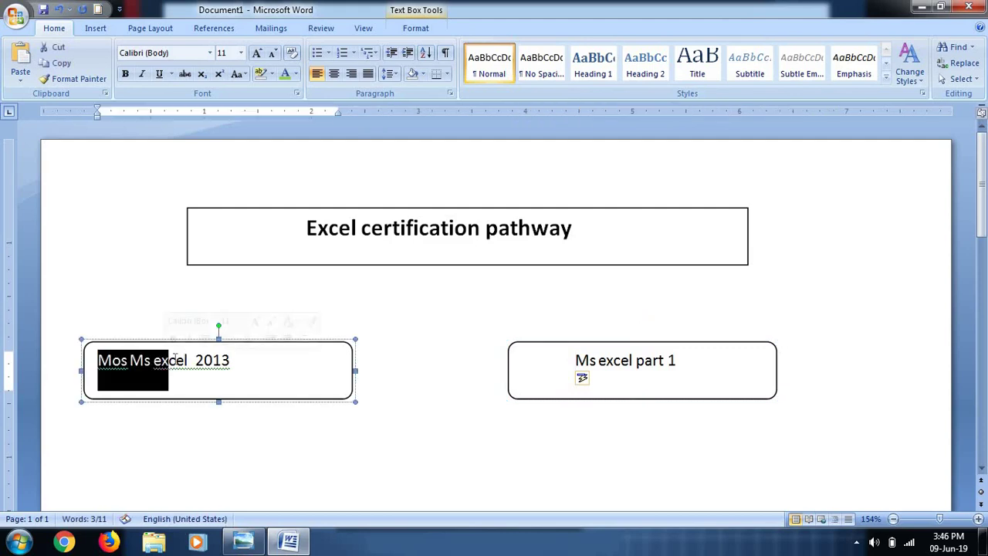
{"action": "left_click", "coordinate": [98, 361]}
{"action": "key", "text": "Tab"}
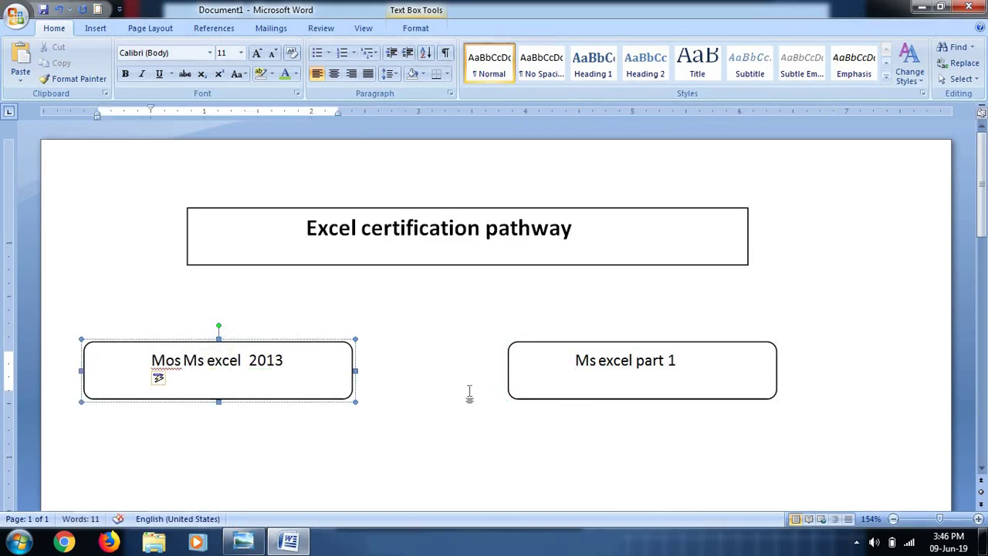
{"action": "left_click", "coordinate": [234, 546]}
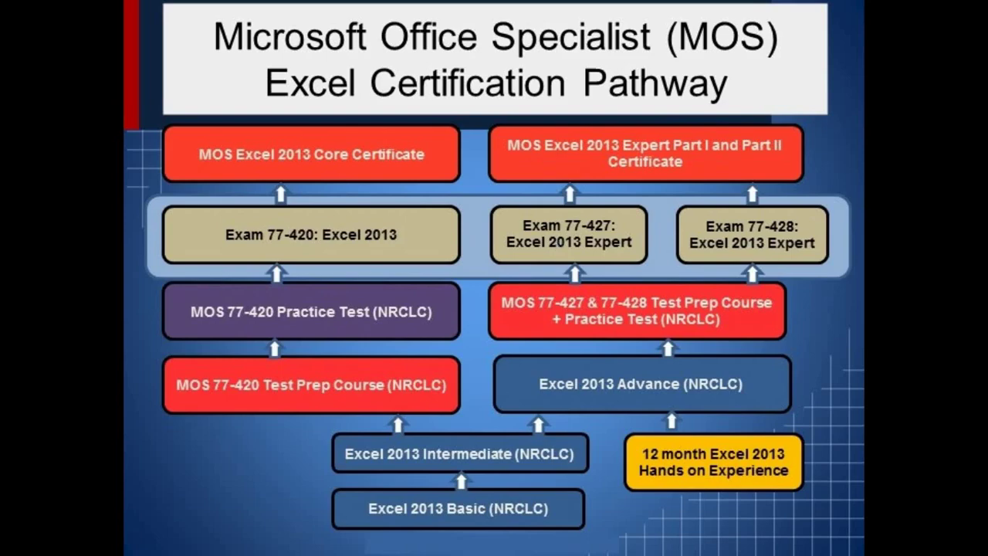
Close the reference chart and switch back to the Word document
{"action": "left_click", "coordinate": [557, 244]}
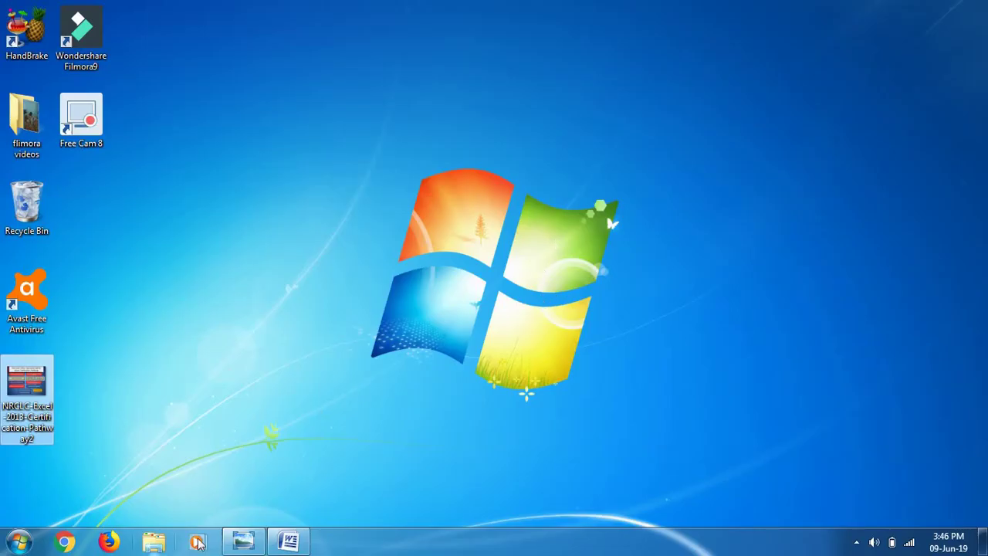
{"action": "left_click", "coordinate": [287, 540]}
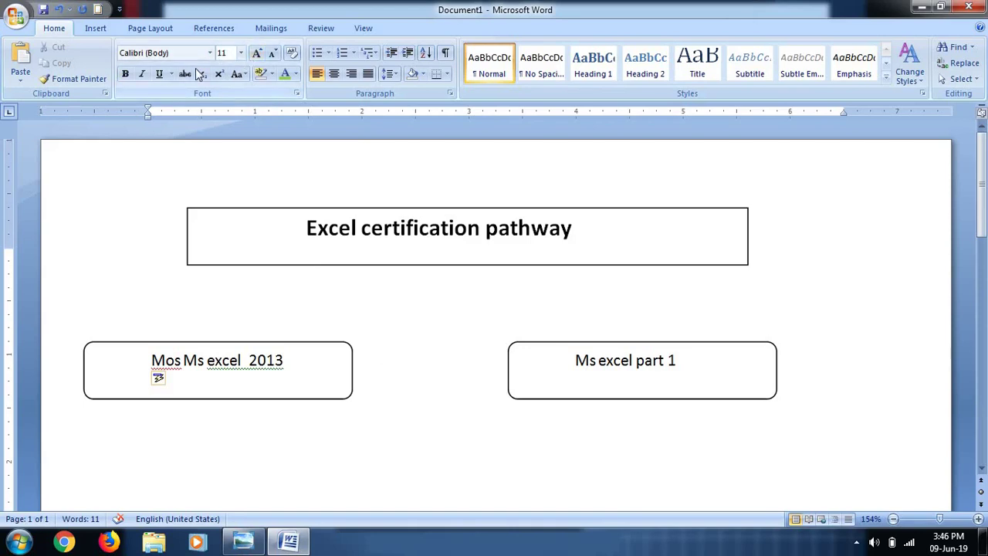
Draw upward block arrows below the Mos Ms excel 2013 and Ms excel part 1 boxes
{"action": "left_click", "coordinate": [102, 29]}
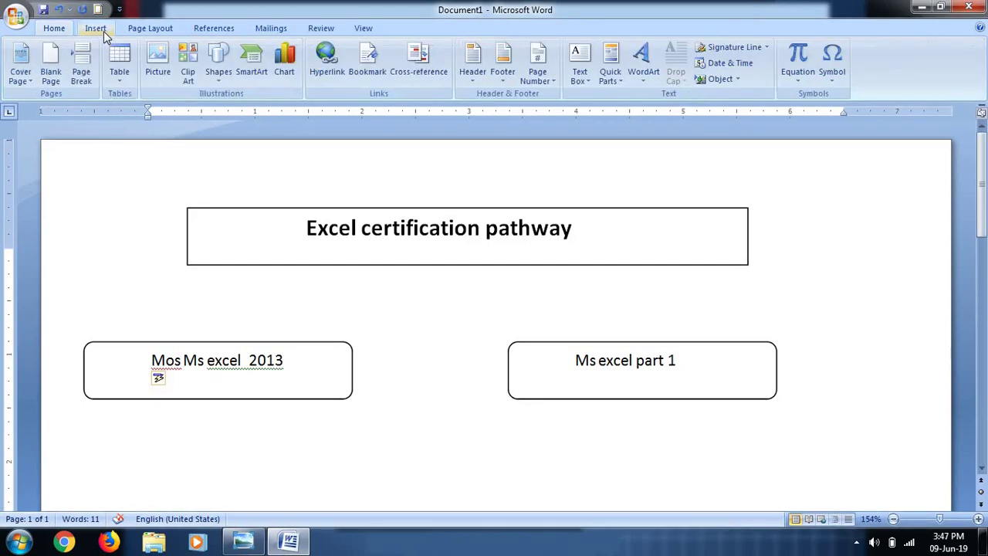
{"action": "left_click", "coordinate": [224, 83]}
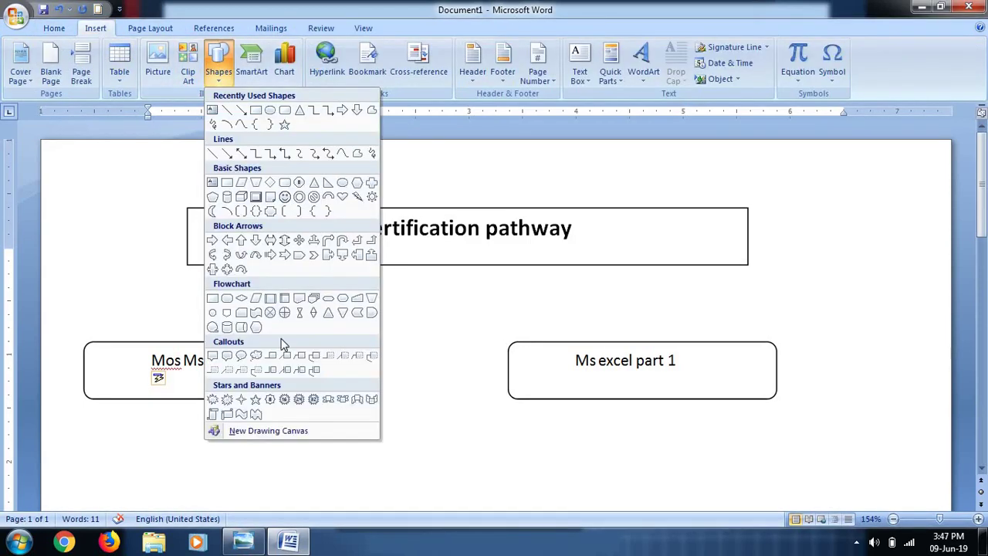
{"action": "left_click", "coordinate": [241, 240]}
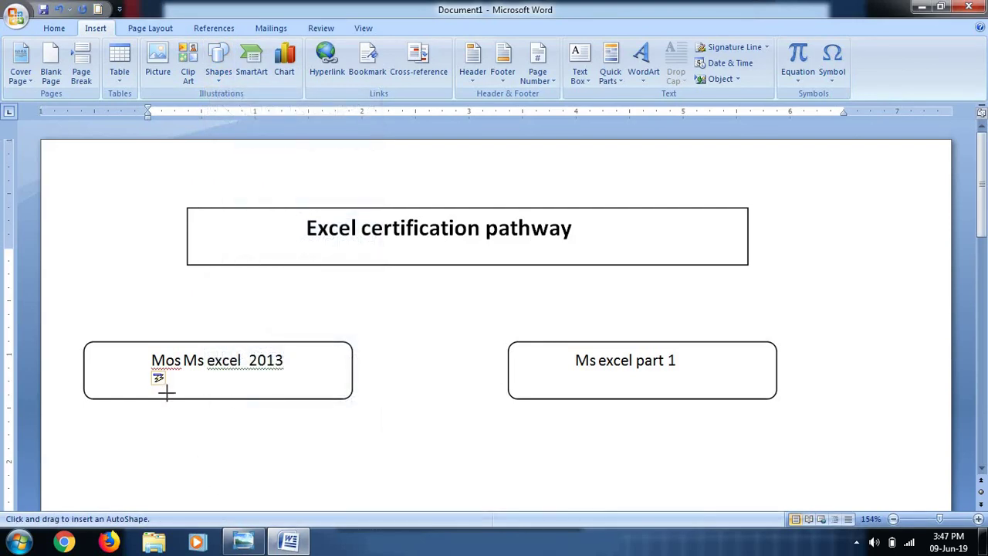
{"action": "left_click_drag", "start_coordinate": [176, 403], "coordinate": [203, 445]}
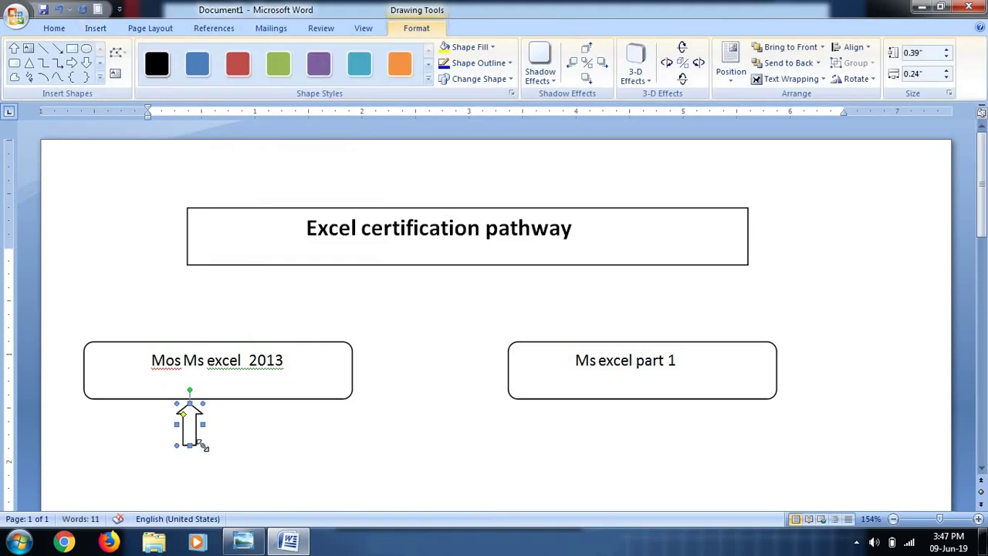
{"action": "left_click", "coordinate": [231, 443]}
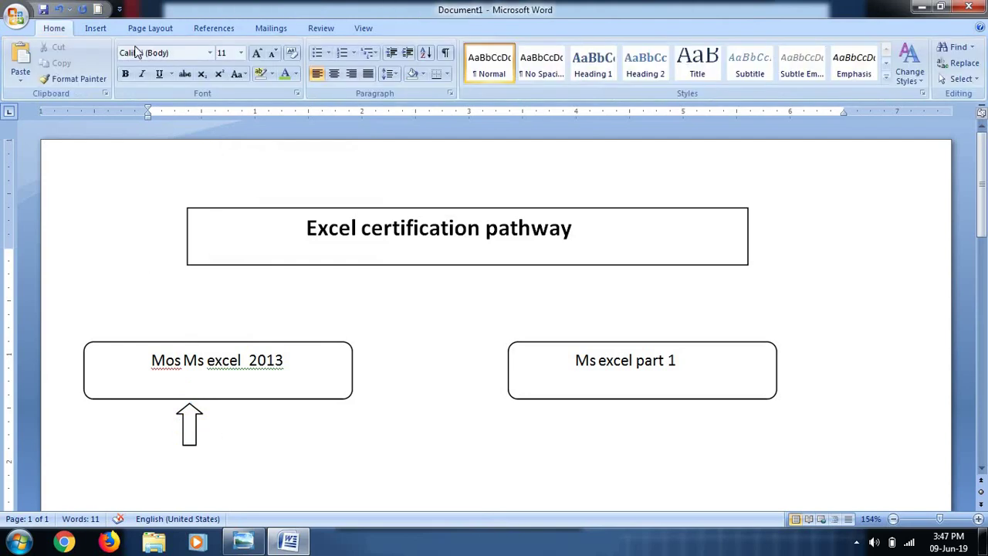
{"action": "left_click", "coordinate": [97, 27]}
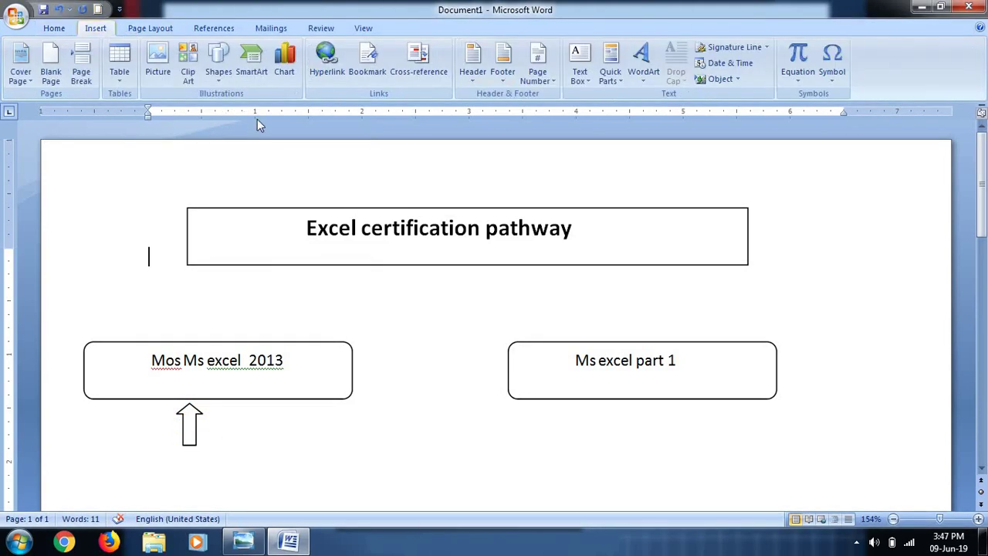
{"action": "left_click", "coordinate": [222, 80]}
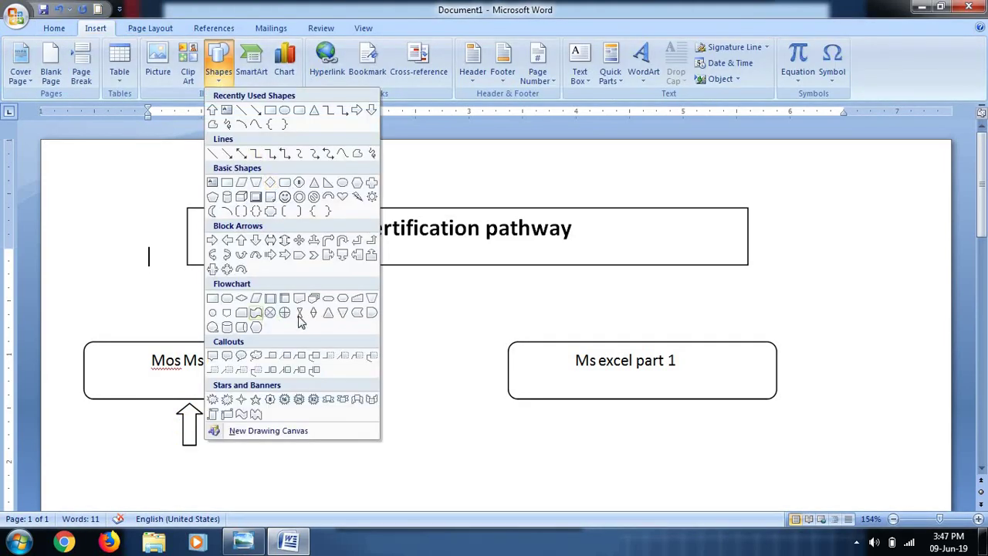
{"action": "left_click", "coordinate": [242, 240]}
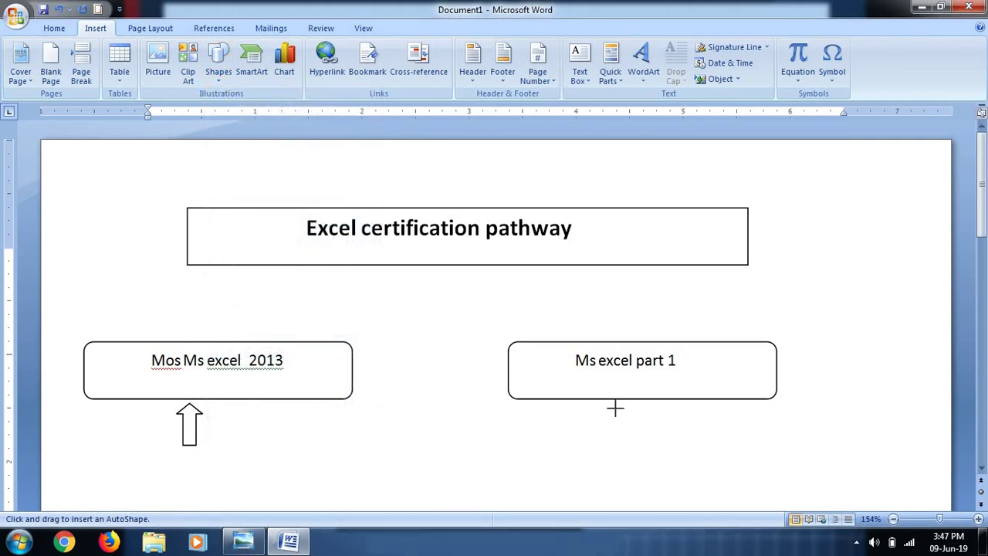
{"action": "left_click_drag", "start_coordinate": [615, 408], "coordinate": [650, 446]}
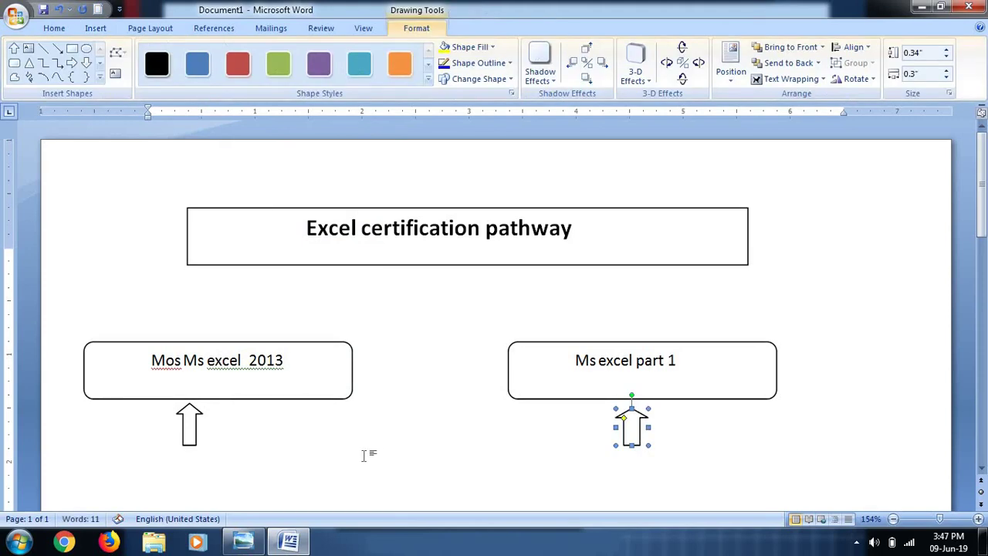
{"action": "left_click", "coordinate": [364, 455]}
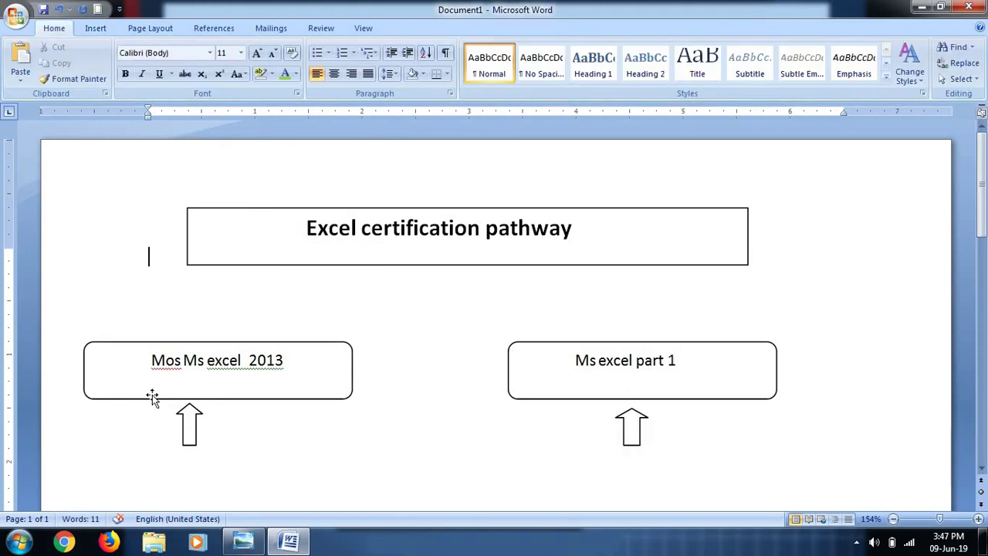
{"action": "left_click", "coordinate": [223, 397]}
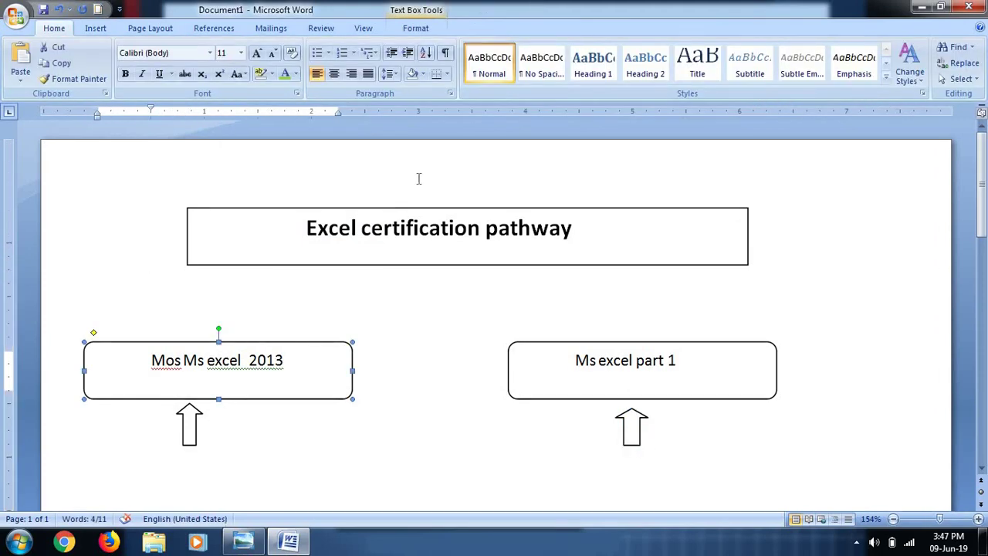
{"action": "left_click", "coordinate": [389, 207]}
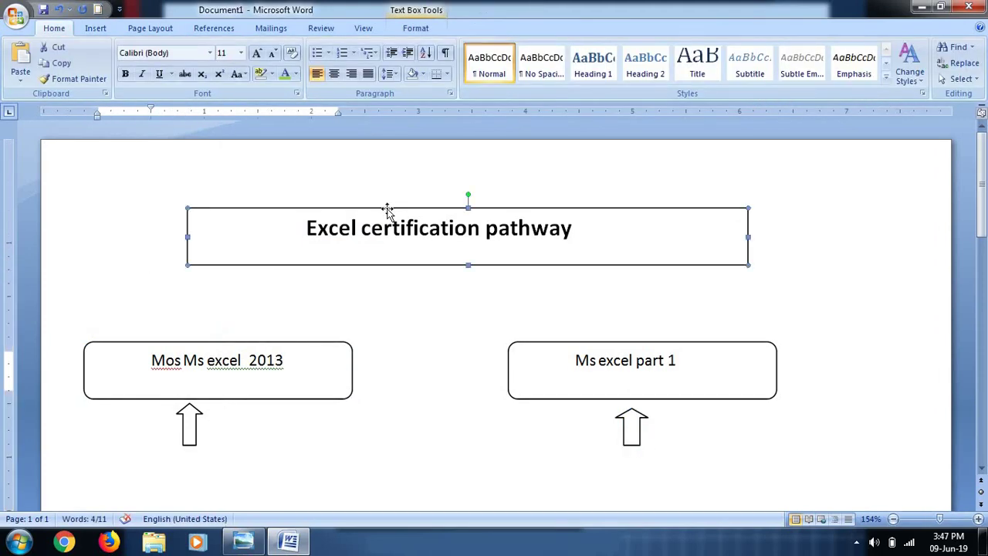
View the reference pathway chart full screen in Photo Viewer, then switch back to Word
{"action": "left_click", "coordinate": [245, 542]}
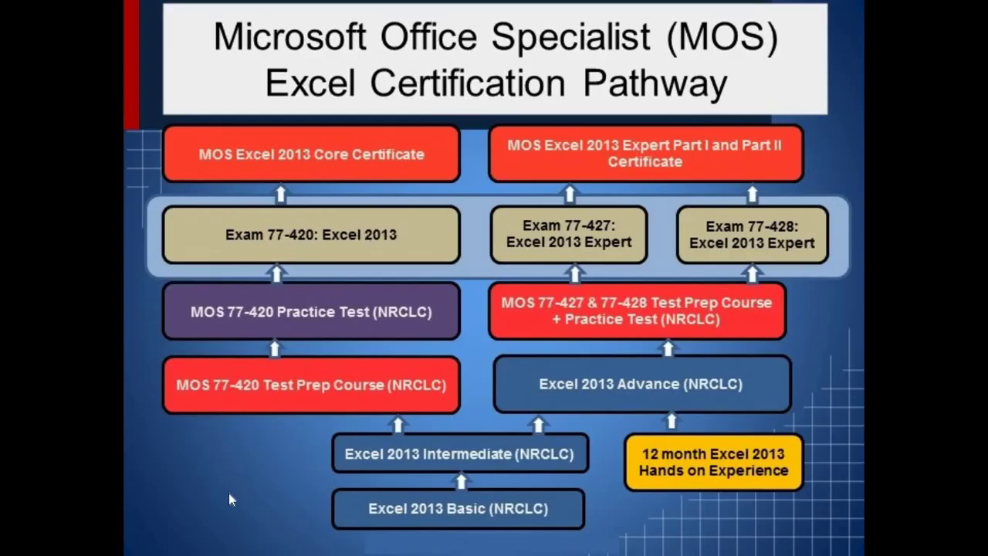
{"action": "key", "text": "Escape"}
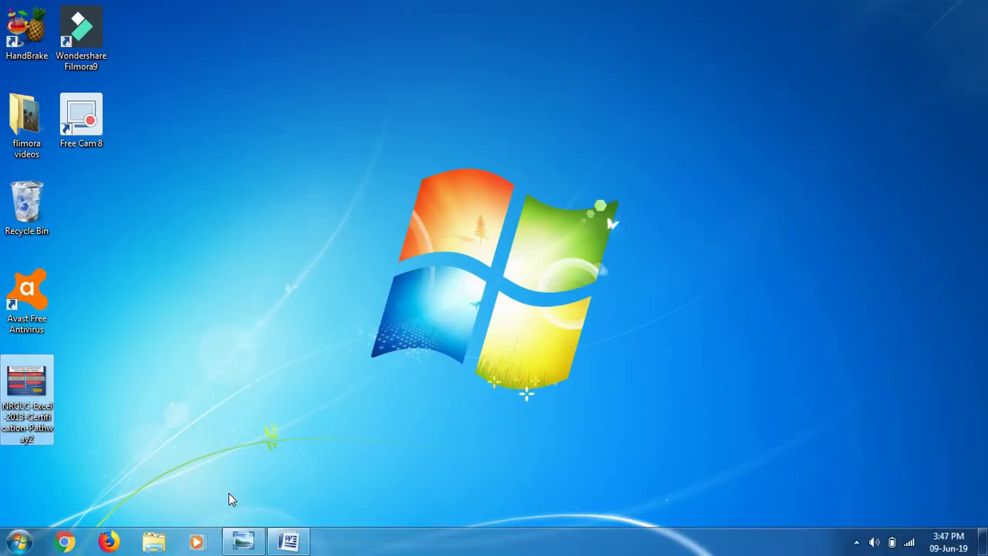
{"action": "key", "text": "alt+Tab"}
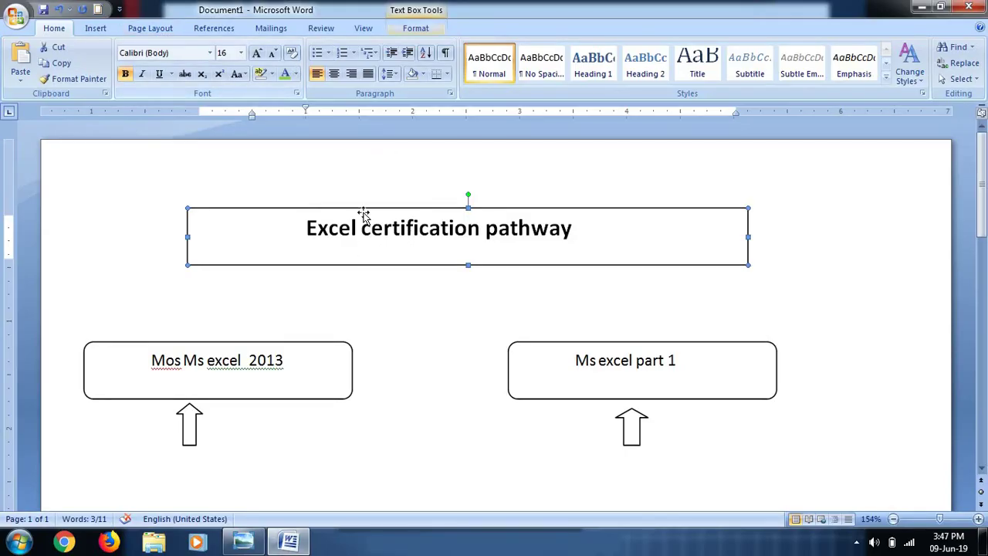
Fill the Excel certification pathway title box with light grey
{"action": "left_click", "coordinate": [420, 29]}
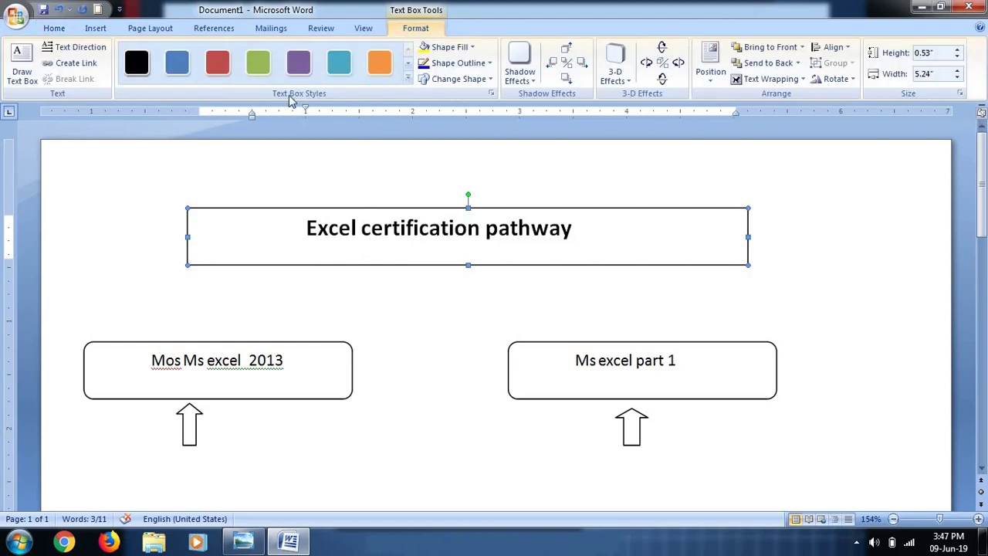
{"action": "left_click", "coordinate": [471, 47]}
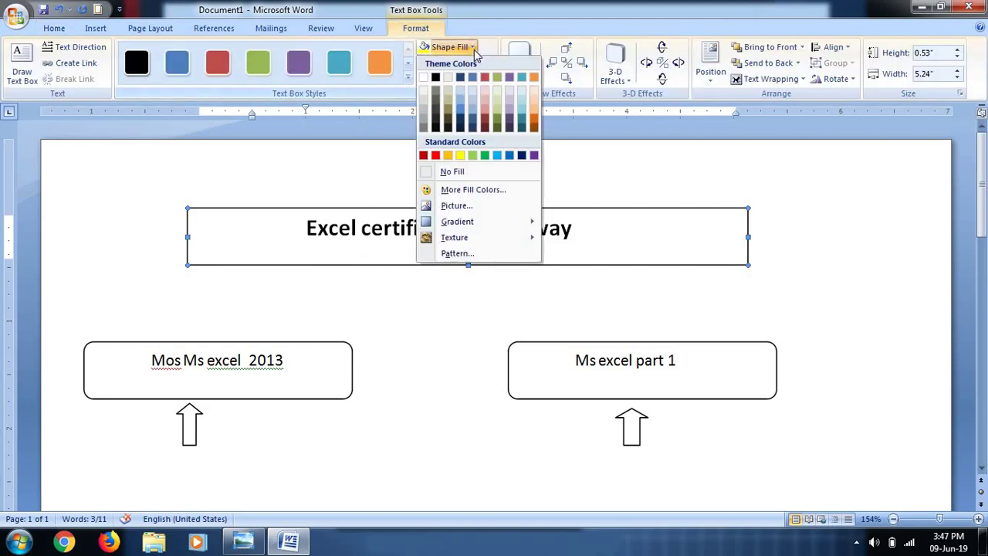
{"action": "left_click", "coordinate": [423, 93]}
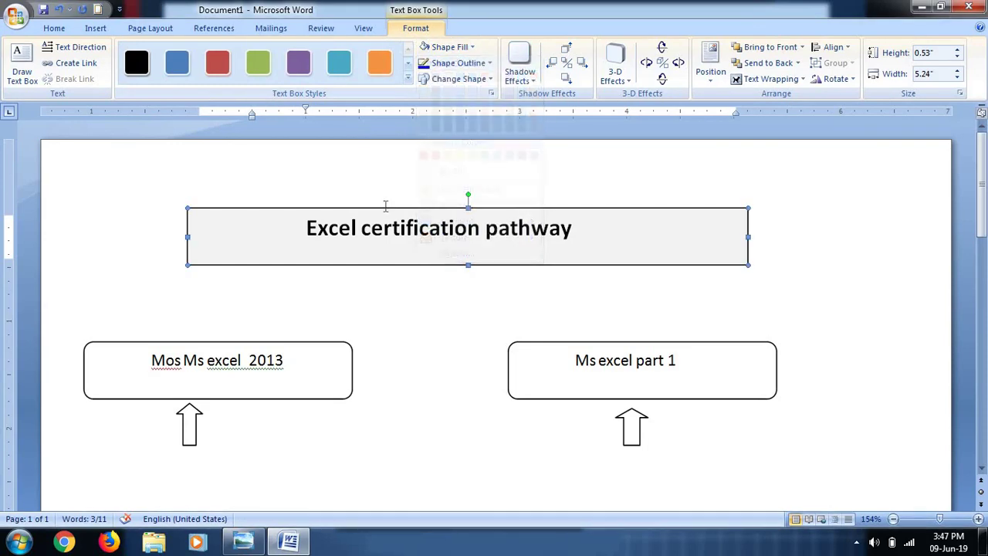
After checking the reference chart, fill the Mos Ms excel 2013 box with red
{"action": "left_click", "coordinate": [211, 373]}
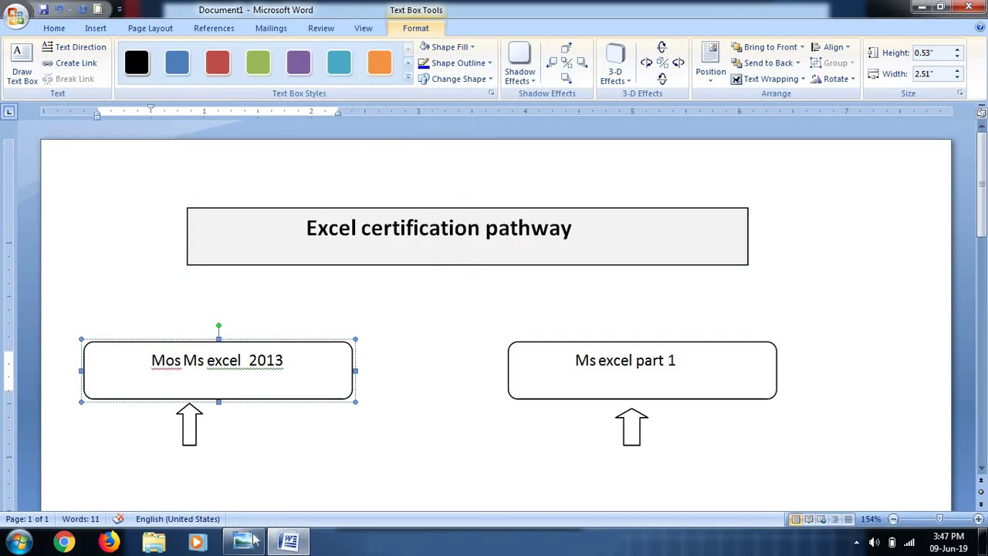
{"action": "mouse_move", "coordinate": [253, 539]}
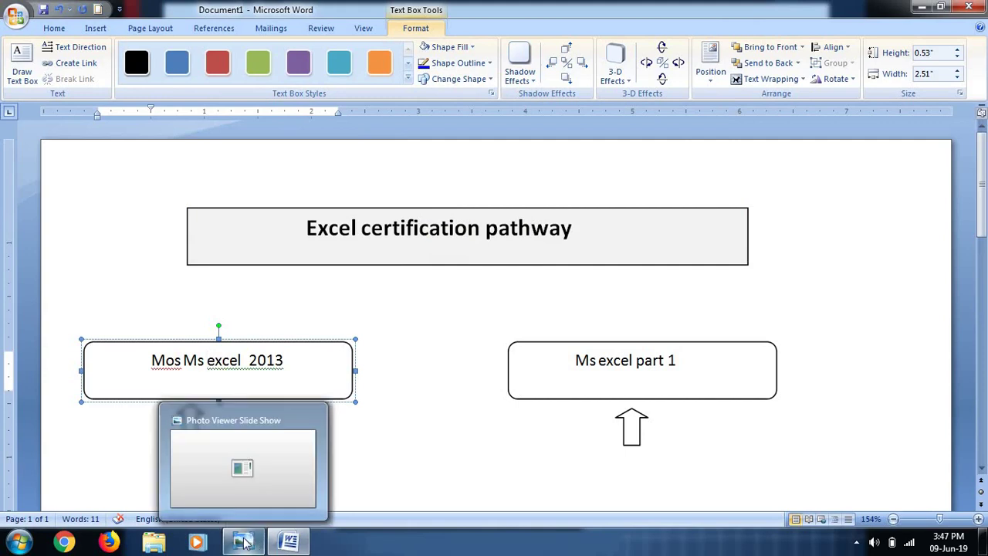
{"action": "left_click", "coordinate": [244, 545]}
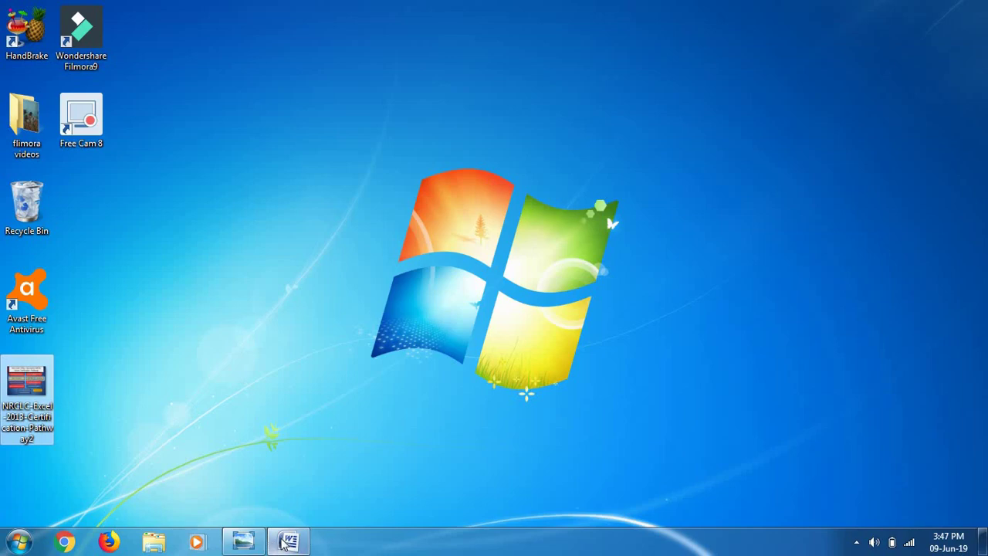
{"action": "left_click", "coordinate": [285, 542]}
{"action": "left_click", "coordinate": [214, 399]}
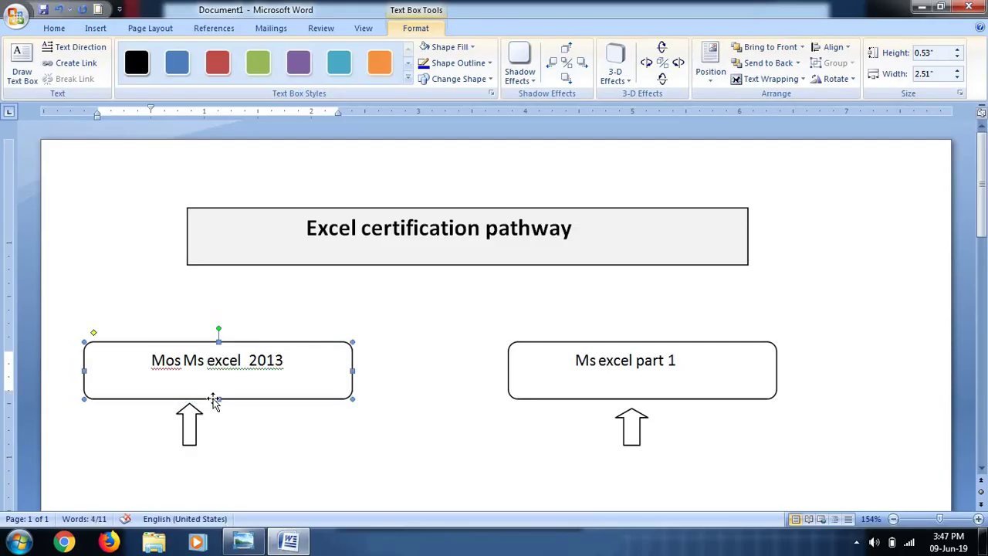
{"action": "left_click", "coordinate": [406, 79]}
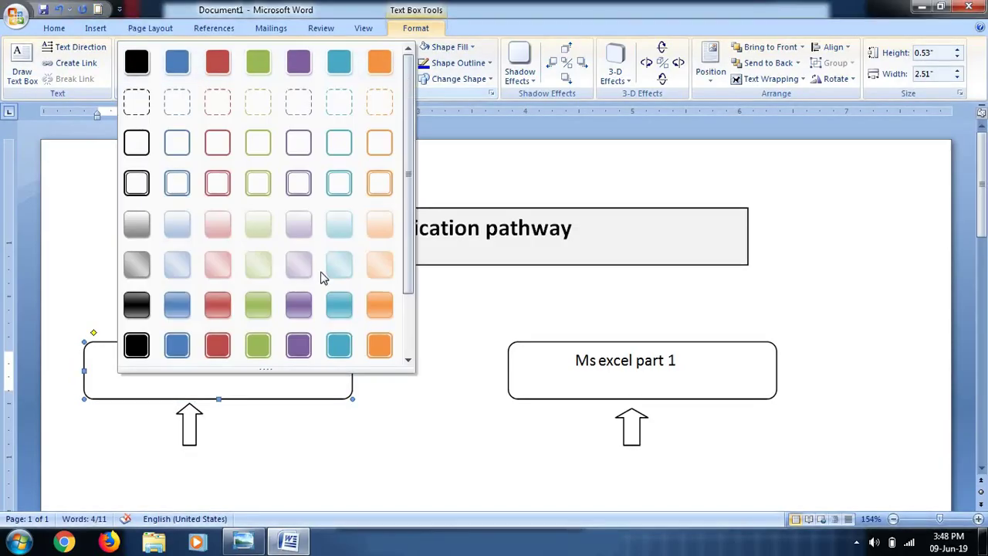
{"action": "left_click", "coordinate": [474, 49]}
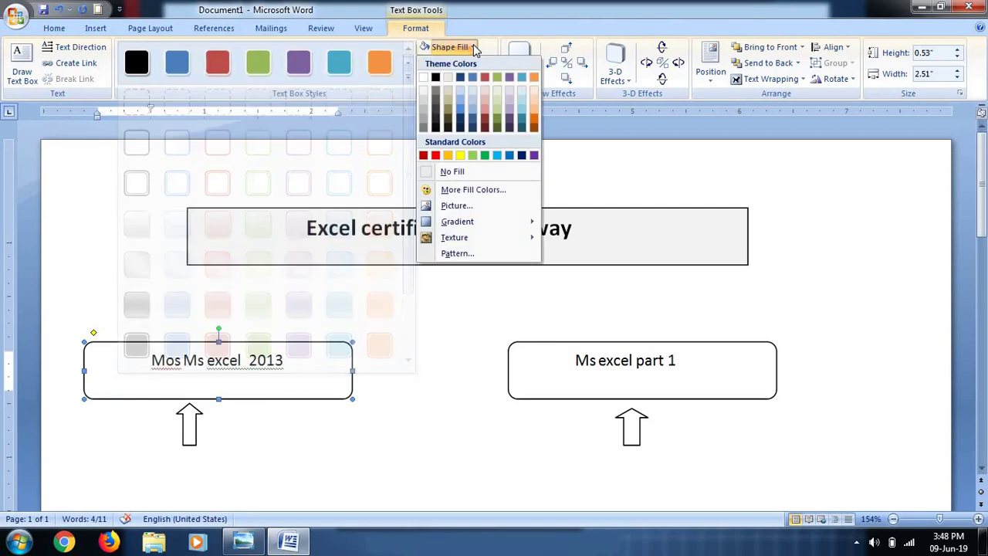
{"action": "left_click", "coordinate": [436, 155]}
Fill the Ms excel part 1 box red and remove its outline
{"action": "left_click", "coordinate": [606, 361]}
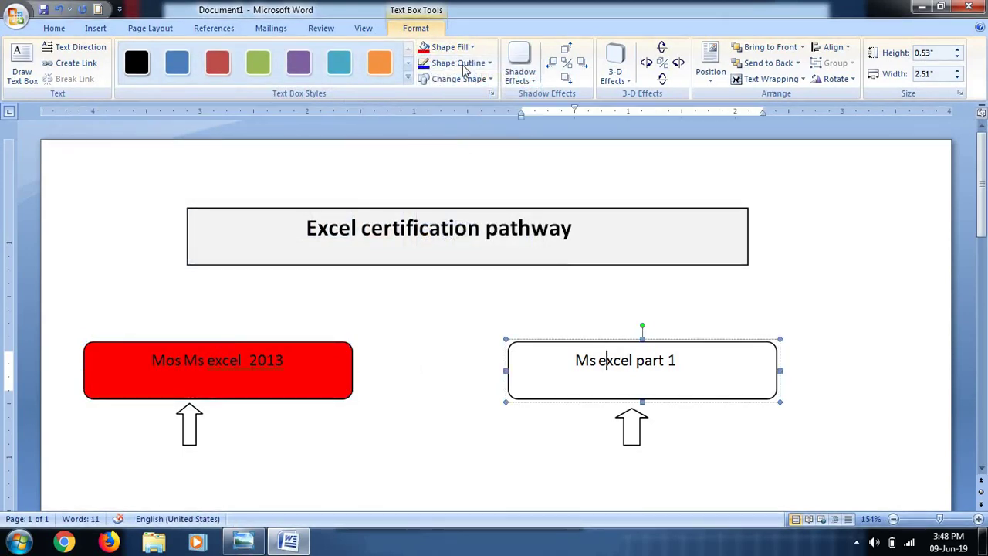
{"action": "left_click", "coordinate": [430, 50]}
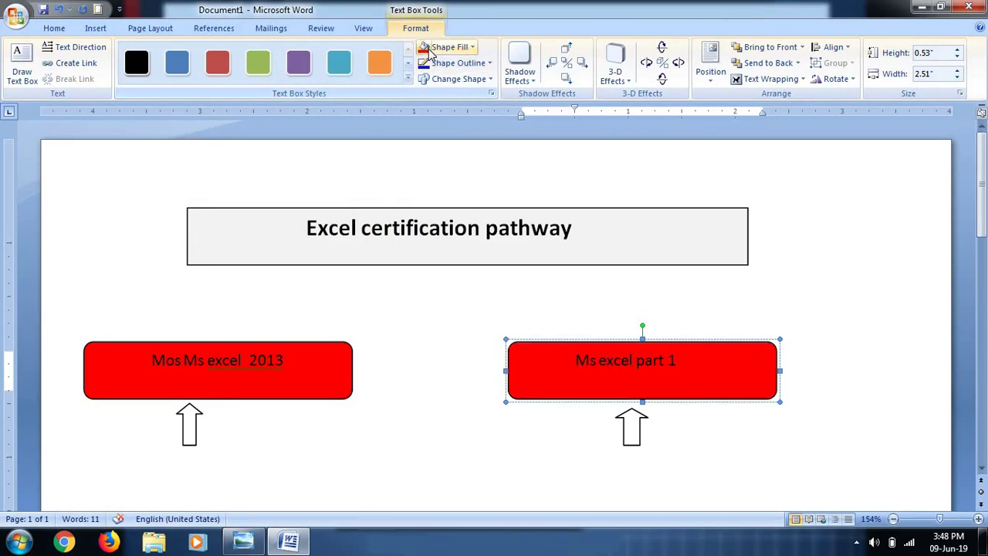
{"action": "left_click", "coordinate": [489, 65]}
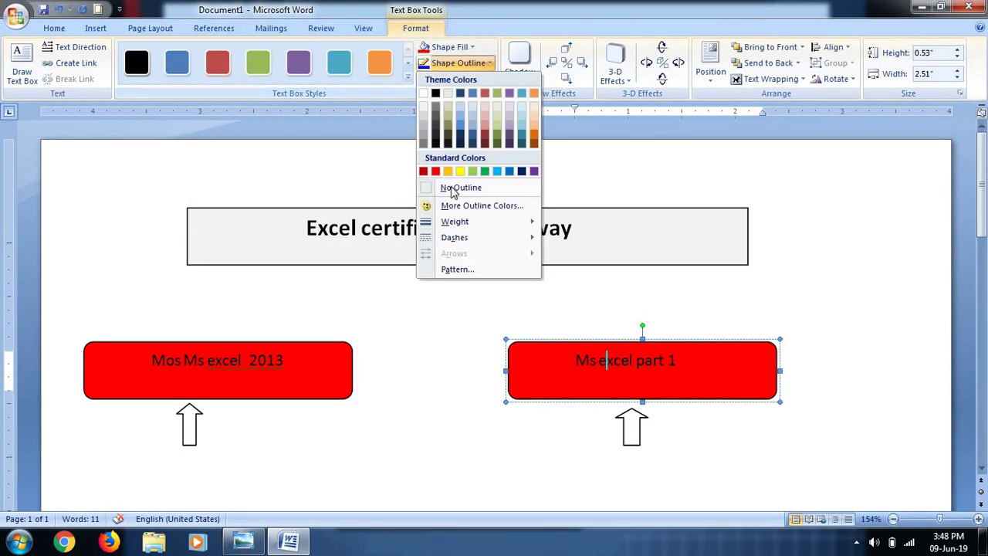
{"action": "left_click", "coordinate": [168, 370]}
Re-apply the red fill to the Mos Ms excel 2013 box and remove its outline
{"action": "left_click", "coordinate": [169, 370]}
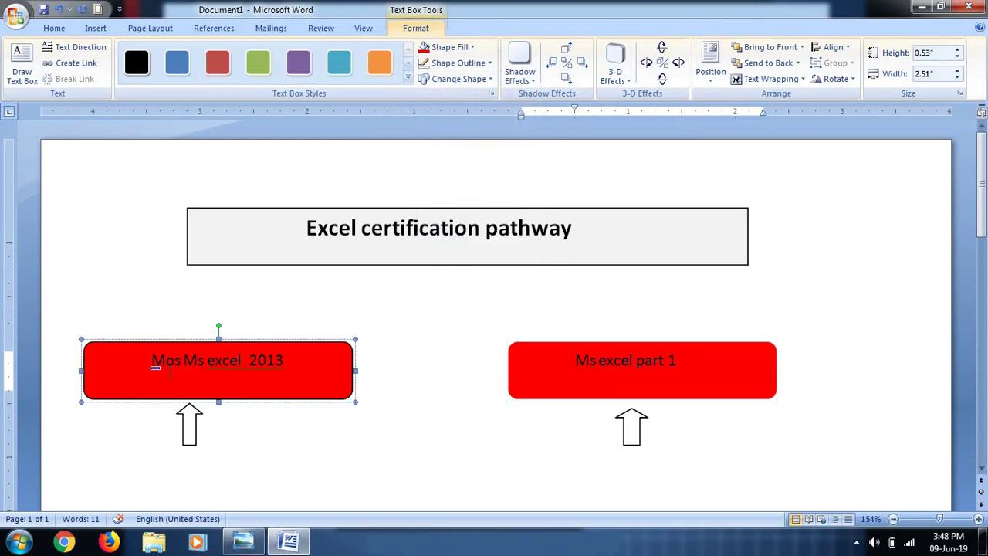
{"action": "left_click", "coordinate": [472, 49]}
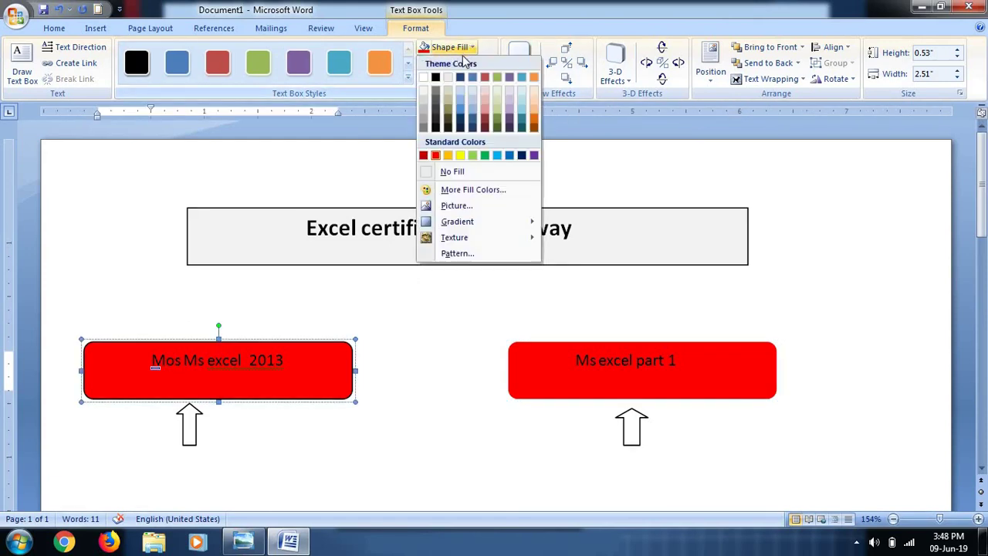
{"action": "left_click", "coordinate": [452, 173]}
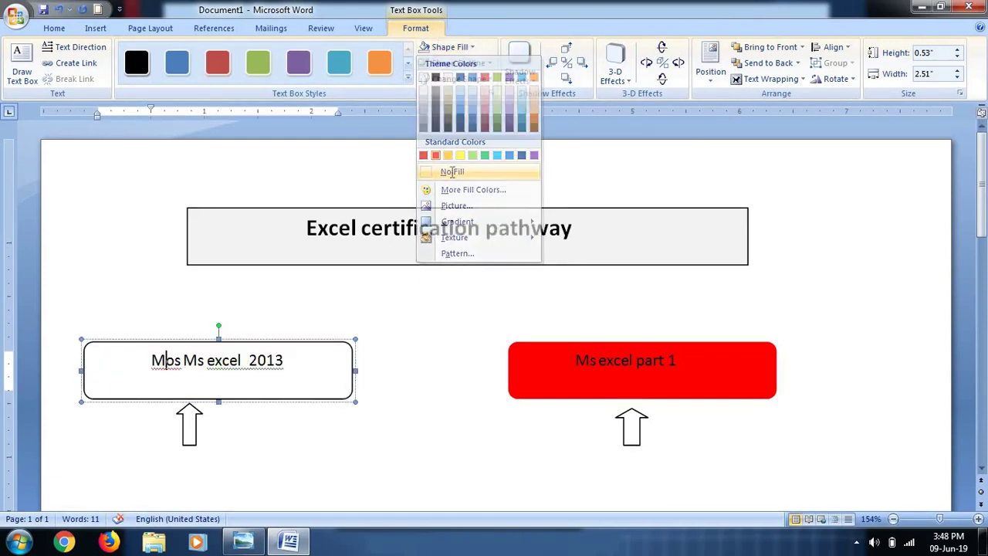
{"action": "left_click", "coordinate": [473, 48]}
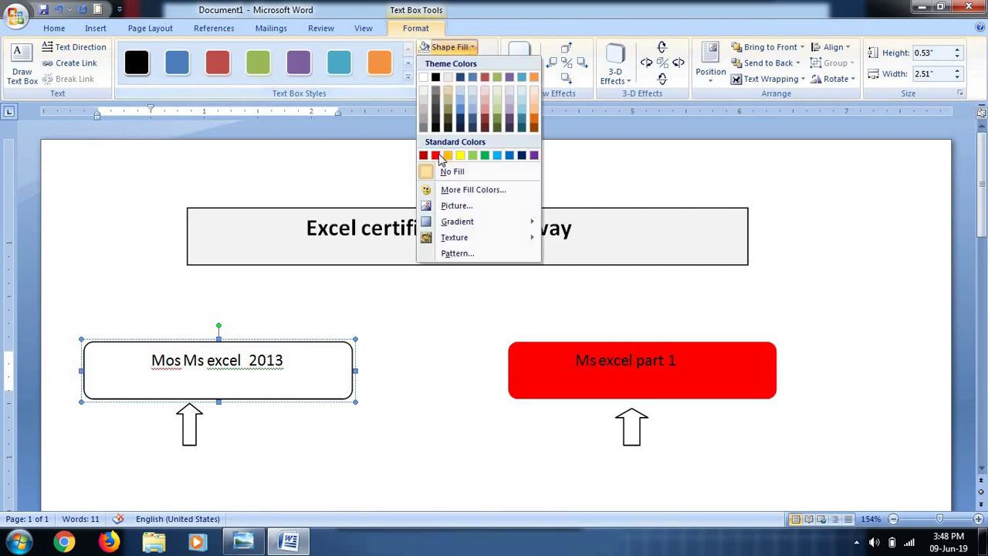
{"action": "left_click", "coordinate": [442, 154]}
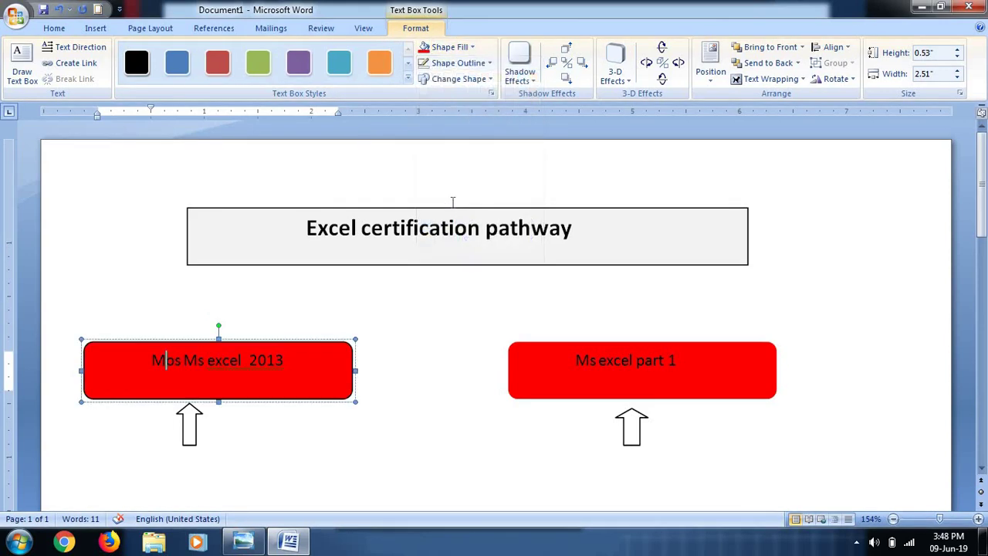
{"action": "left_click", "coordinate": [477, 63]}
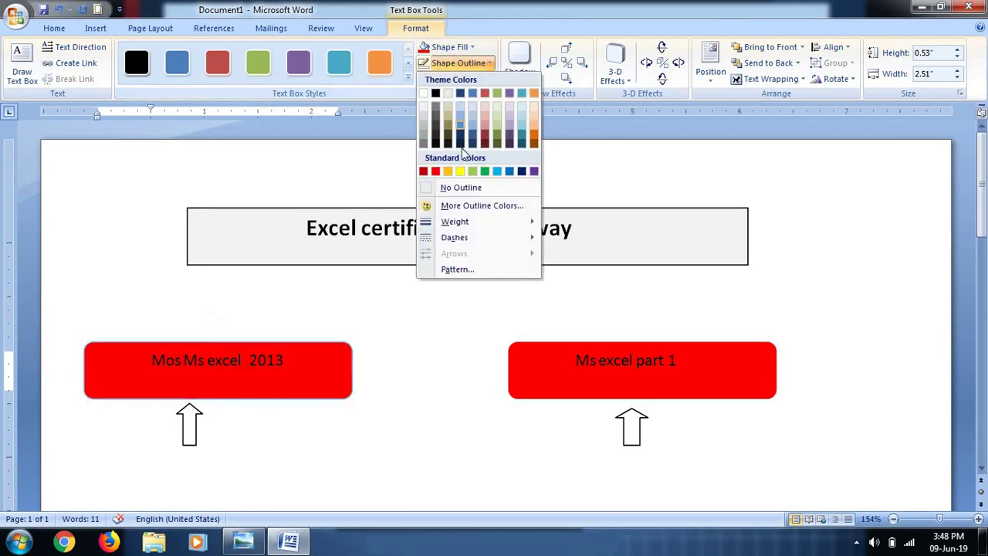
{"action": "left_click", "coordinate": [467, 188]}
{"action": "left_click", "coordinate": [224, 419]}
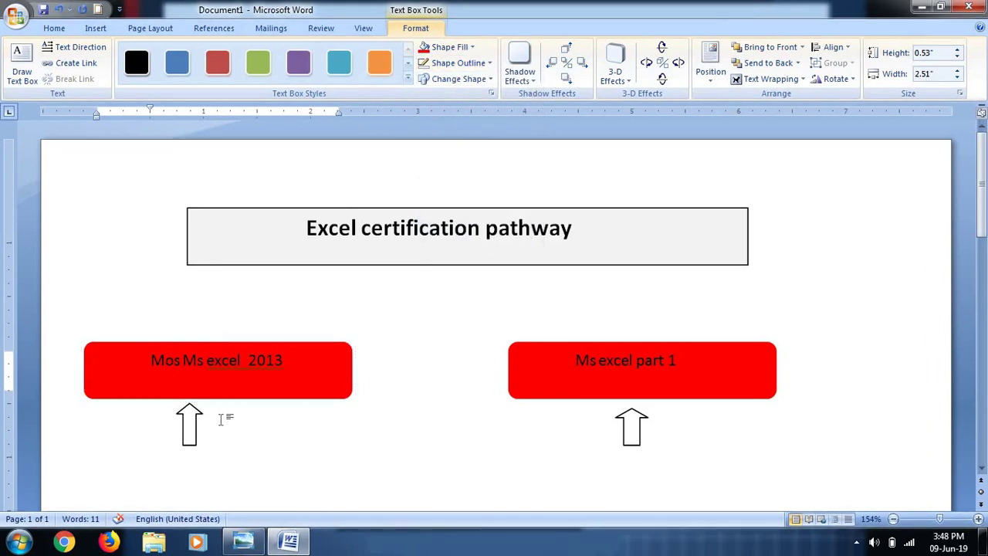
Select the arrow under the Mos Ms excel 2013 box and return to Word after checking the chart
{"action": "left_click", "coordinate": [186, 430]}
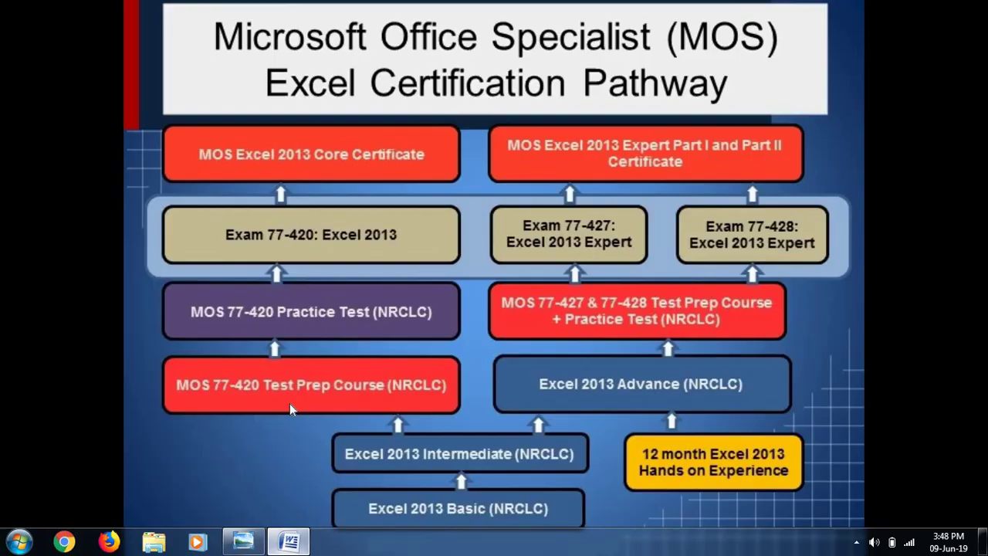
{"action": "left_click", "coordinate": [290, 542]}
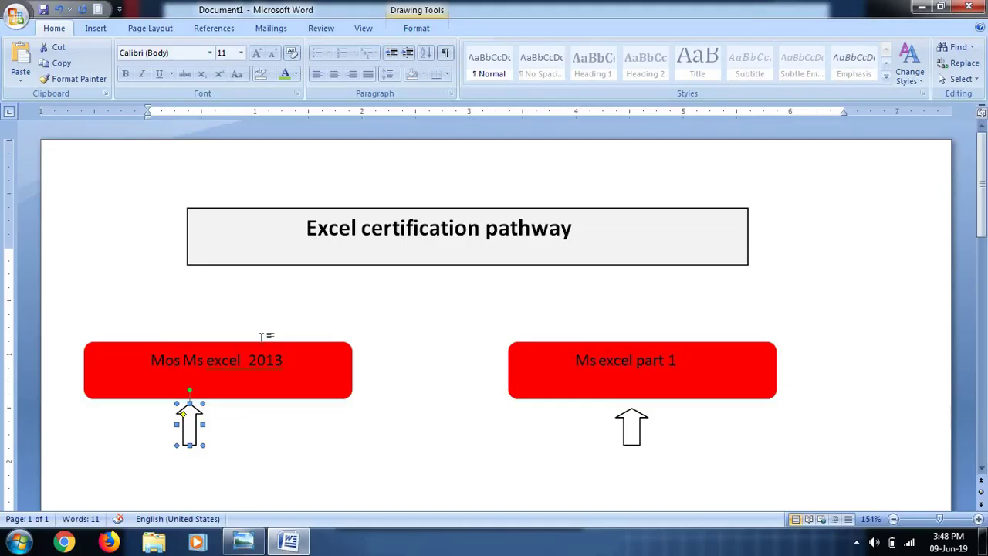
Give the left up arrow a 3 pt blue outline
{"action": "left_click", "coordinate": [417, 31]}
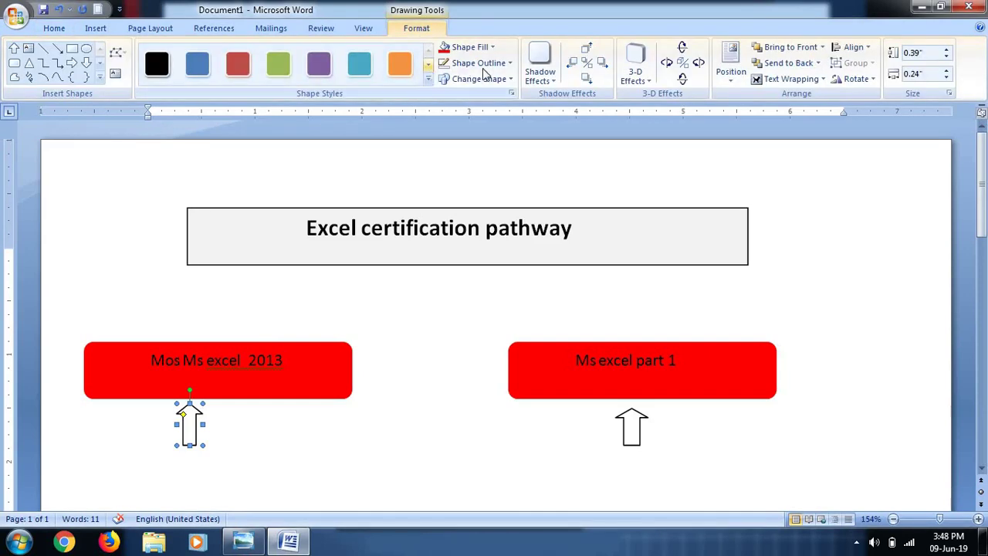
{"action": "left_click", "coordinate": [509, 63]}
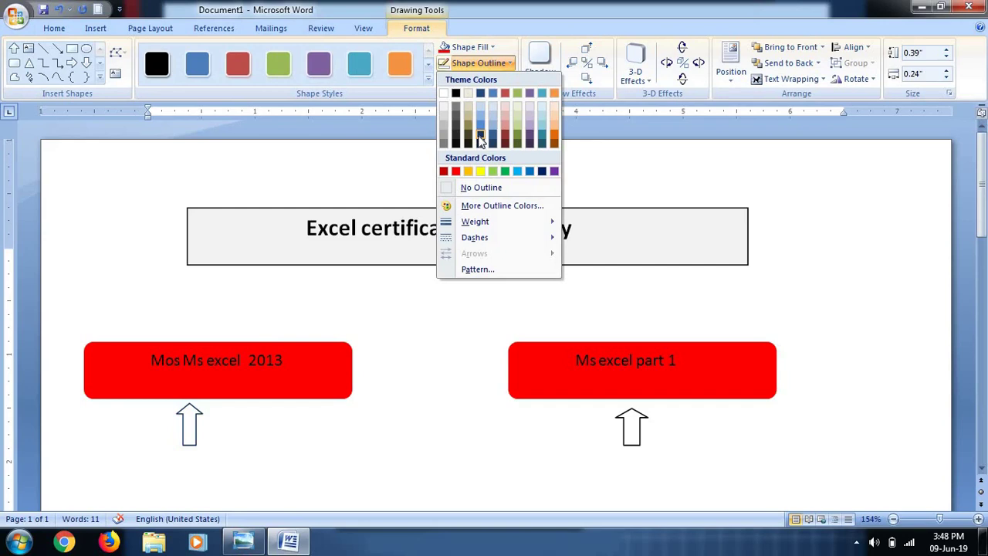
{"action": "mouse_move", "coordinate": [512, 222]}
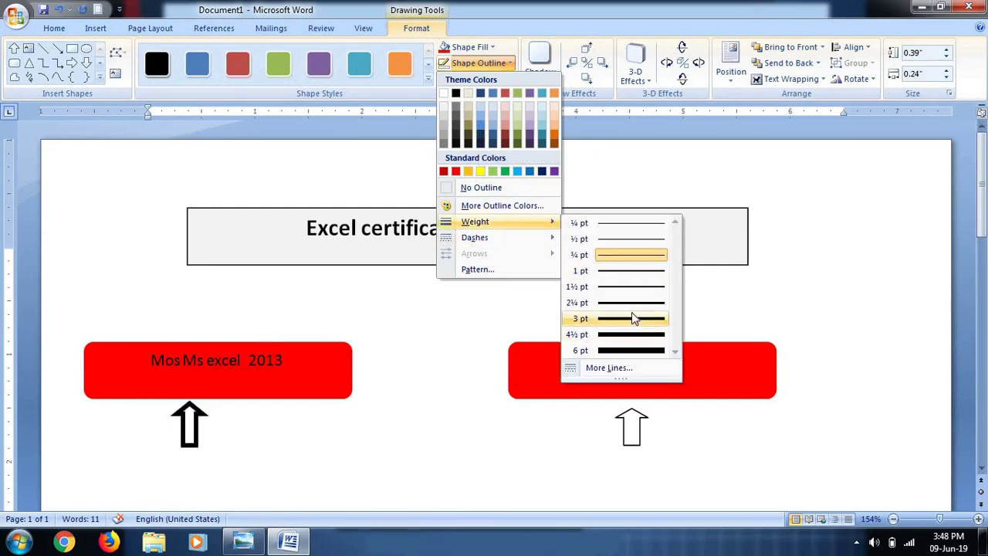
{"action": "left_click", "coordinate": [633, 319]}
{"action": "left_click", "coordinate": [486, 62]}
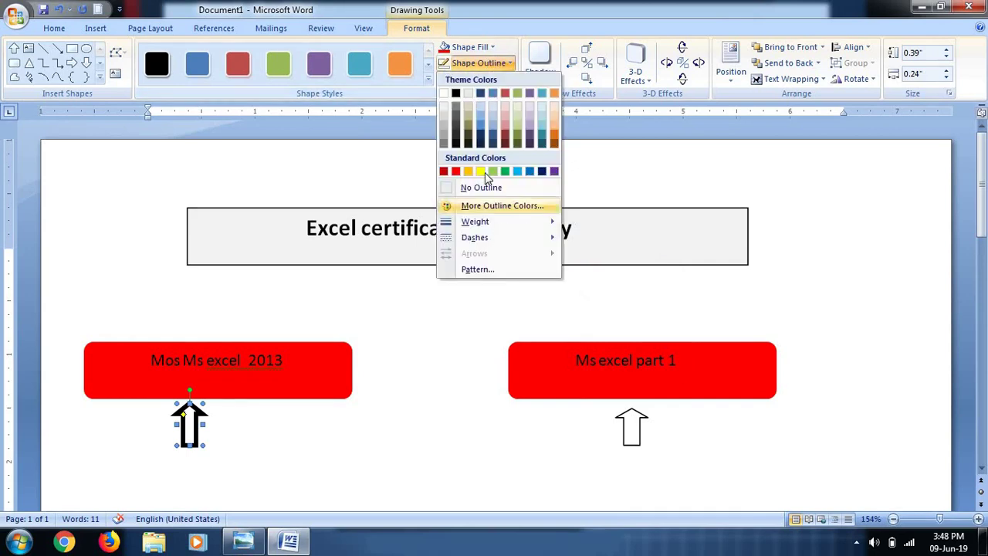
{"action": "left_click", "coordinate": [480, 133]}
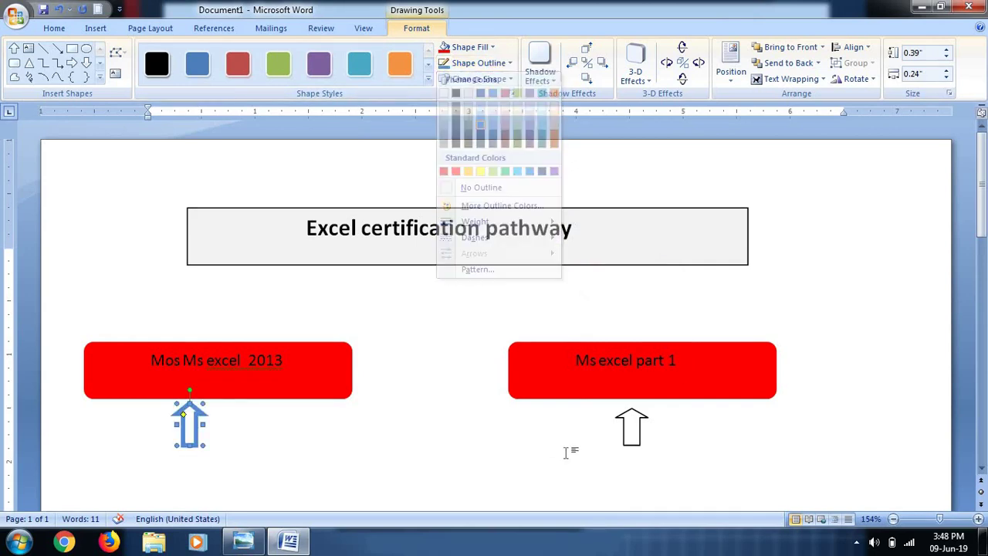
Give the right up arrow a matching 3 pt blue outline
{"action": "left_click", "coordinate": [623, 437]}
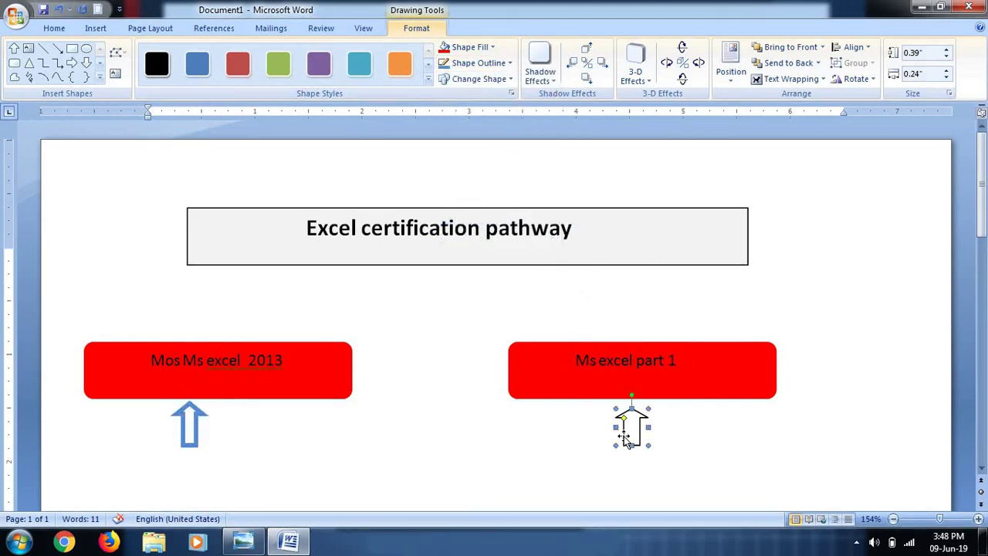
{"action": "left_click", "coordinate": [509, 68]}
{"action": "left_click", "coordinate": [518, 169]}
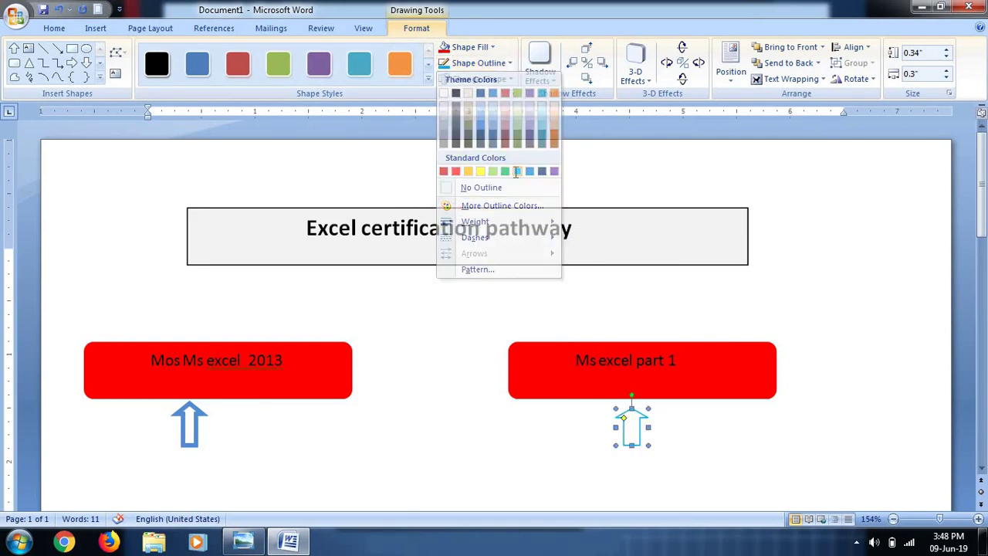
{"action": "left_click", "coordinate": [510, 63]}
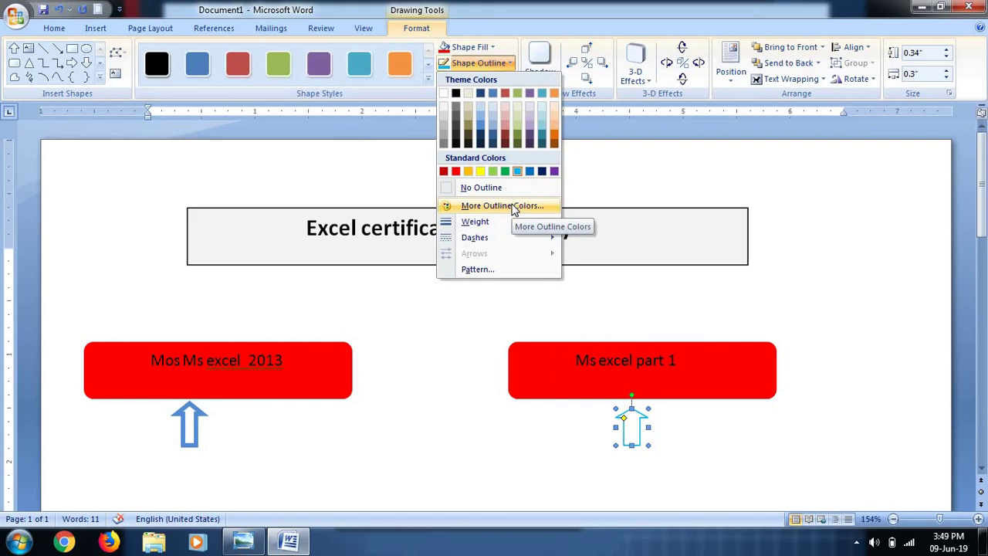
{"action": "mouse_move", "coordinate": [513, 224]}
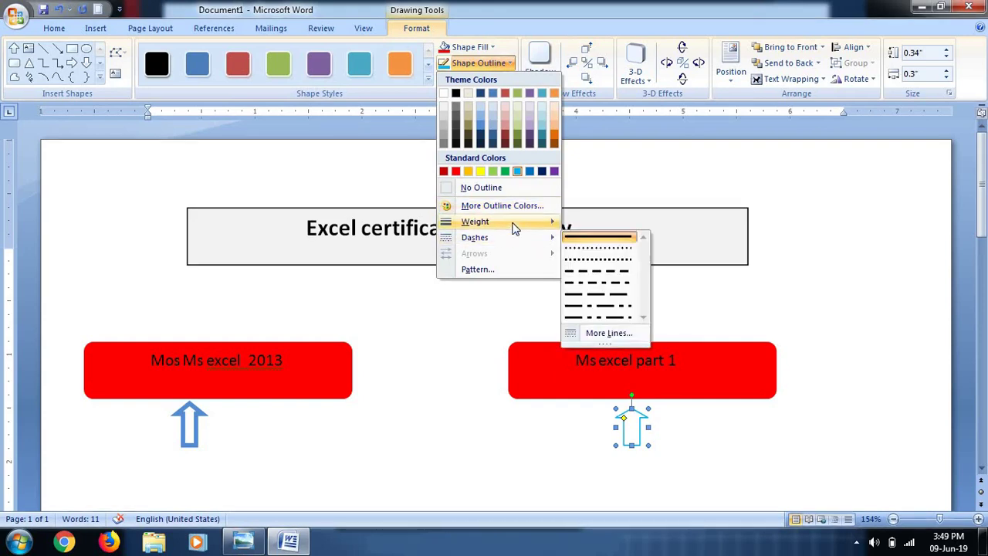
{"action": "left_click", "coordinate": [617, 318]}
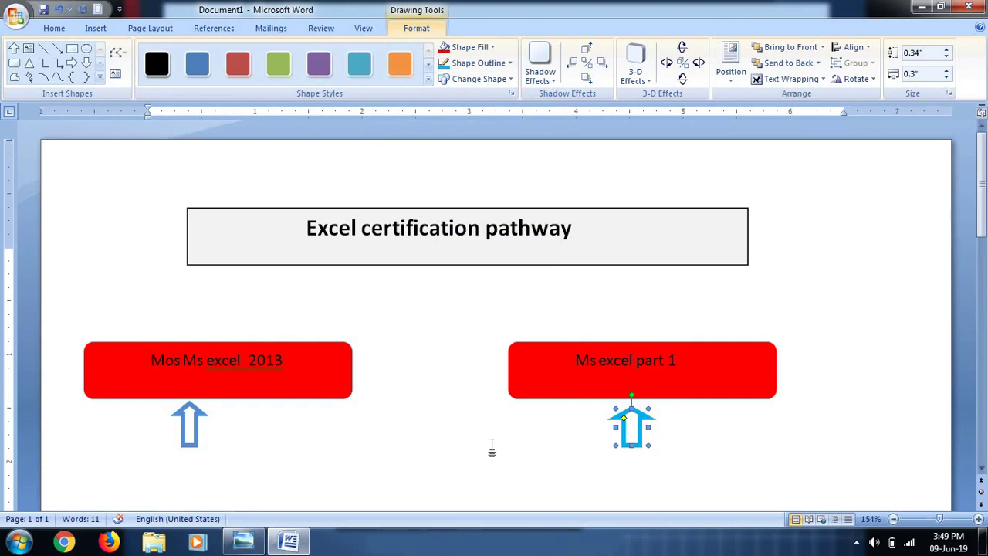
{"action": "left_click", "coordinate": [503, 63]}
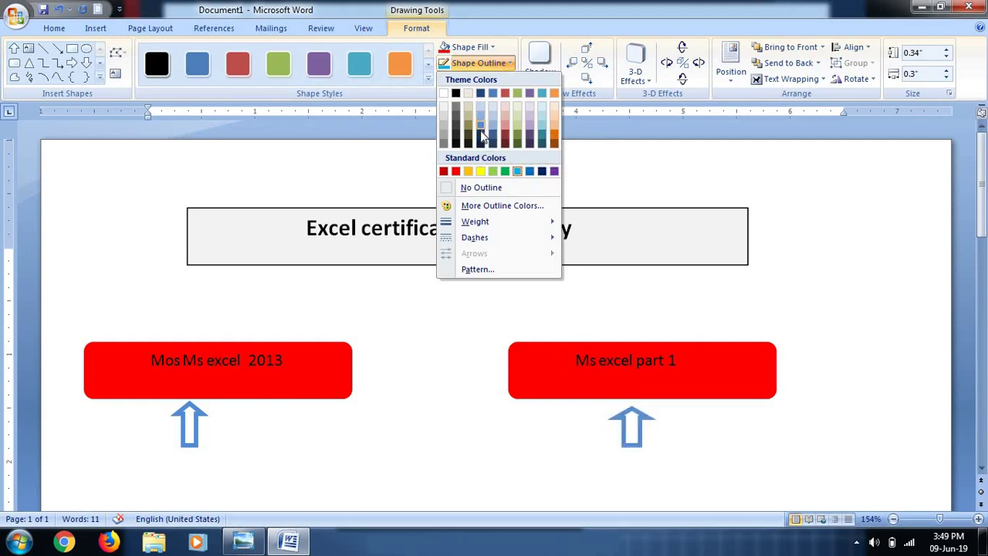
{"action": "left_click", "coordinate": [480, 128]}
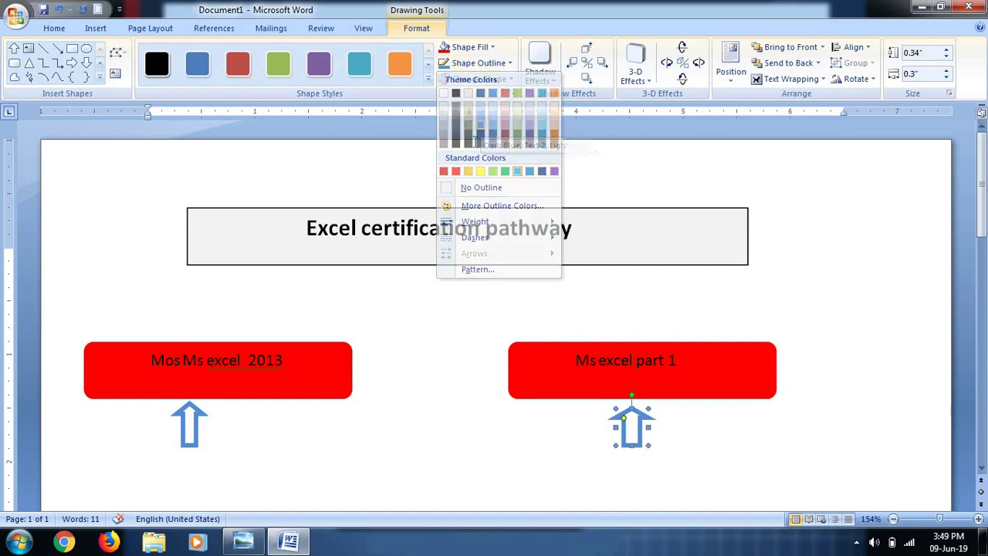
{"action": "left_click", "coordinate": [434, 386]}
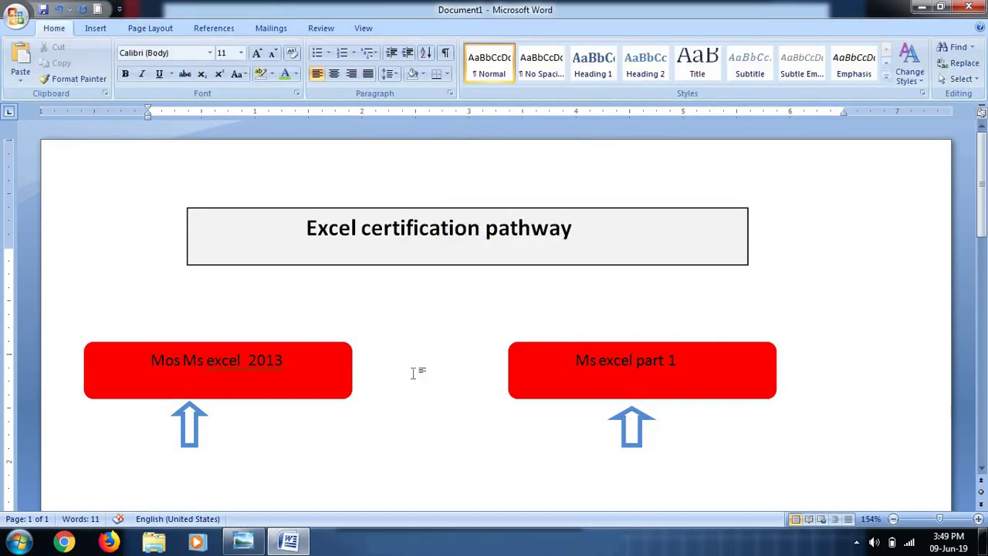
Bring up the Page Layout settings after briefly looking at the Insert options
{"action": "left_click", "coordinate": [122, 28]}
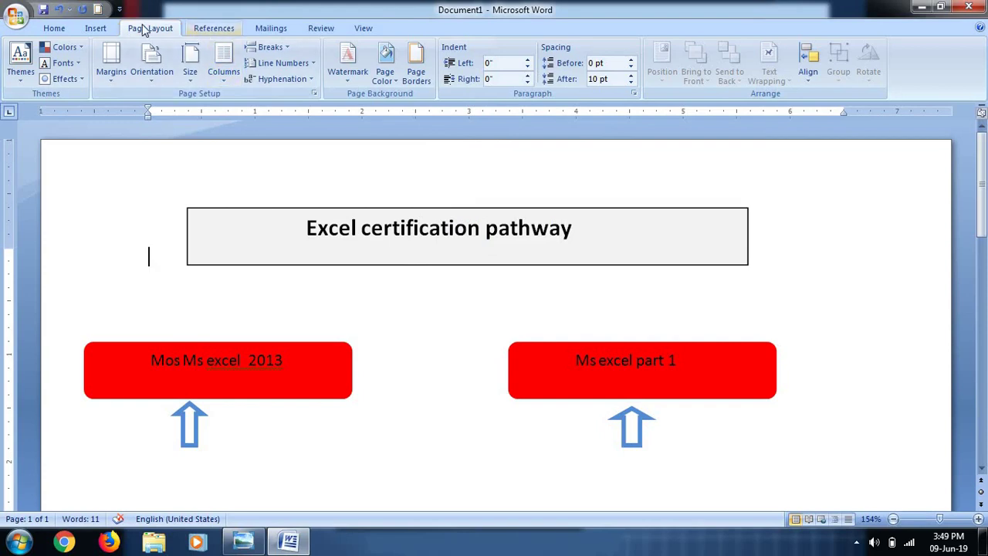
{"action": "scroll", "coordinate": [143, 28], "scroll_direction": "down", "scroll_amount": 1}
{"action": "left_click", "coordinate": [98, 30]}
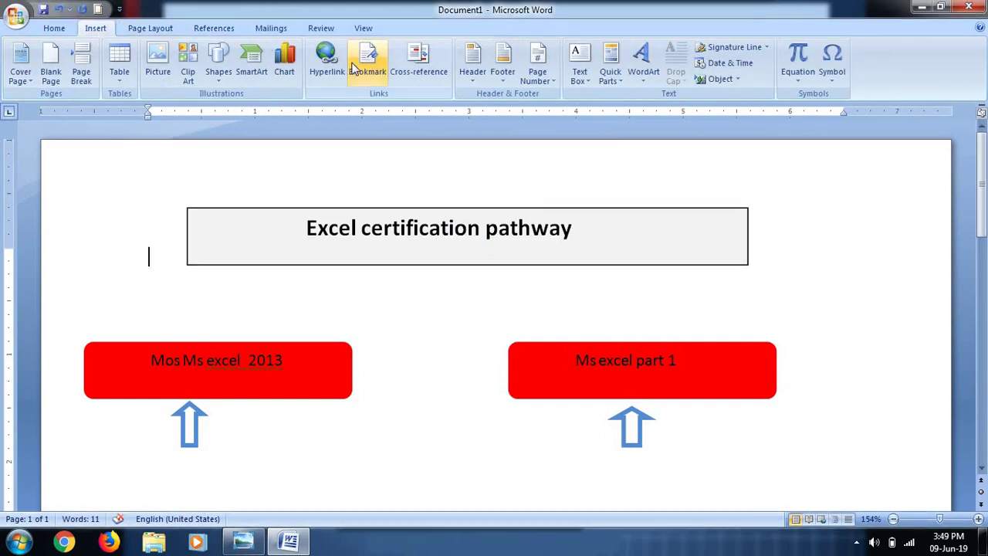
{"action": "left_click", "coordinate": [169, 31]}
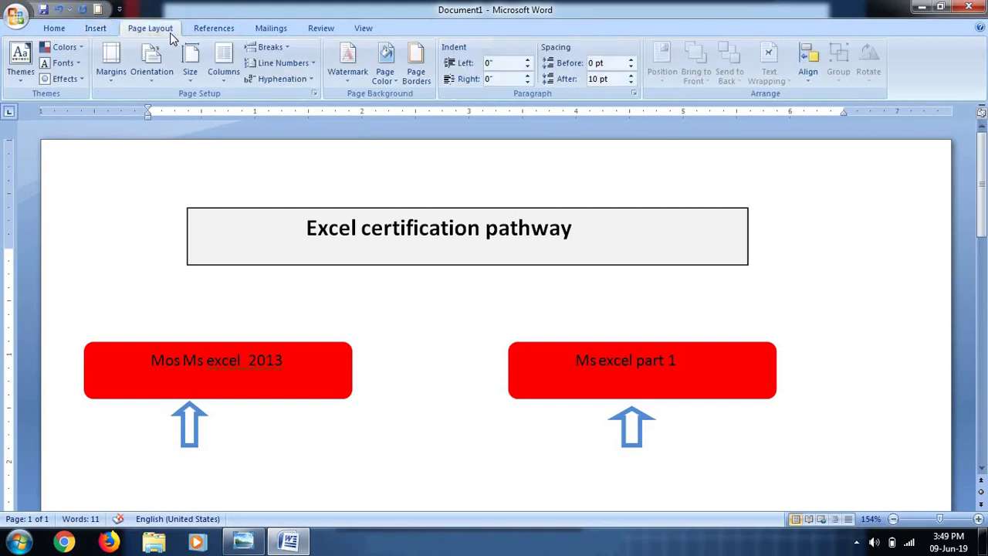
Set the page colour to Dark Blue, Text 2, Darker 25% and stretch the grey title box taller
{"action": "left_click", "coordinate": [385, 70]}
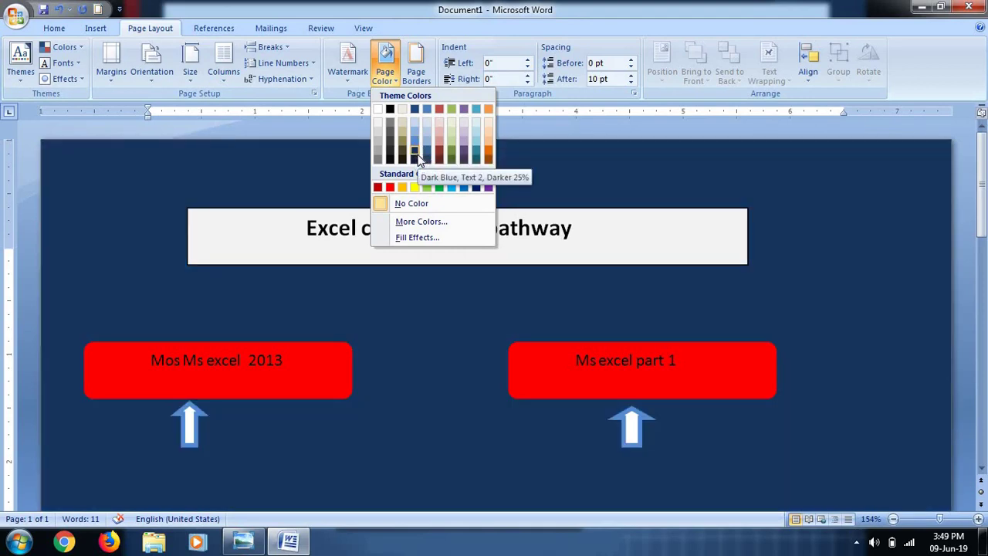
{"action": "left_click", "coordinate": [417, 158]}
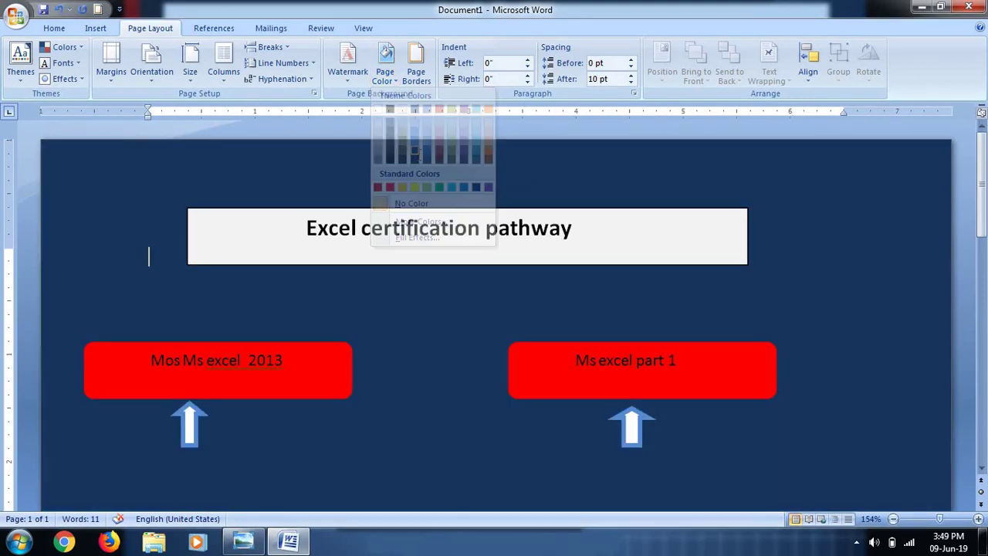
{"action": "left_click", "coordinate": [707, 378]}
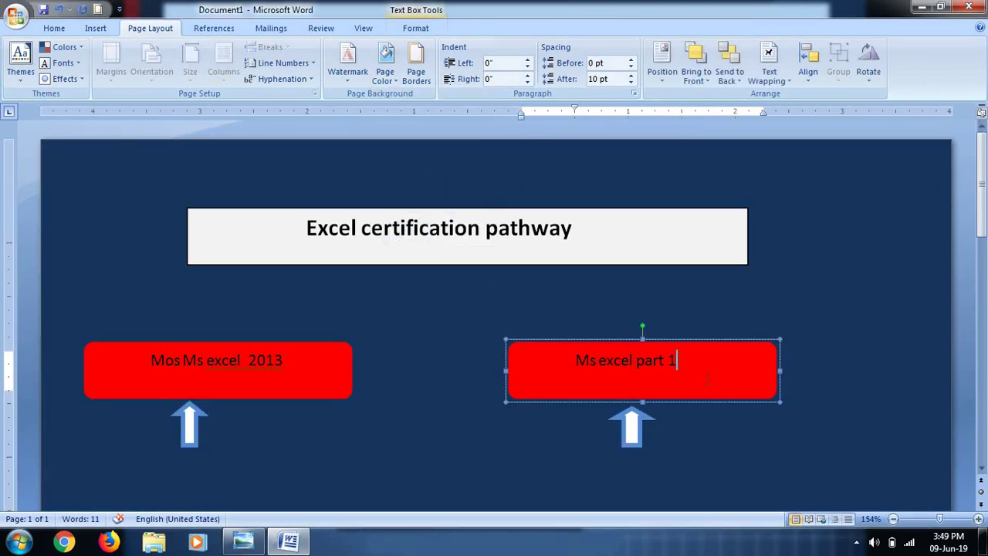
{"action": "left_click", "coordinate": [570, 209]}
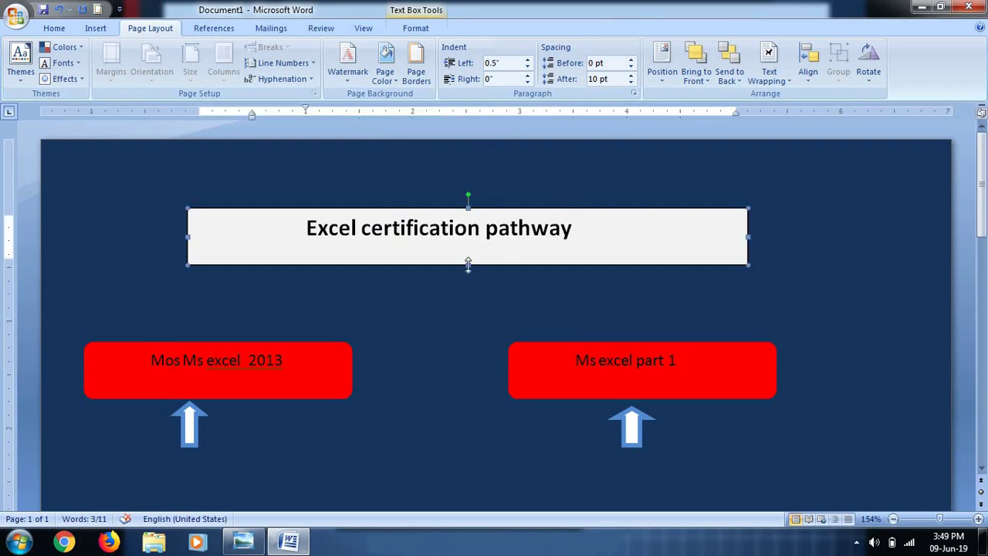
{"action": "left_click_drag", "start_coordinate": [470, 286], "coordinate": [474, 293]}
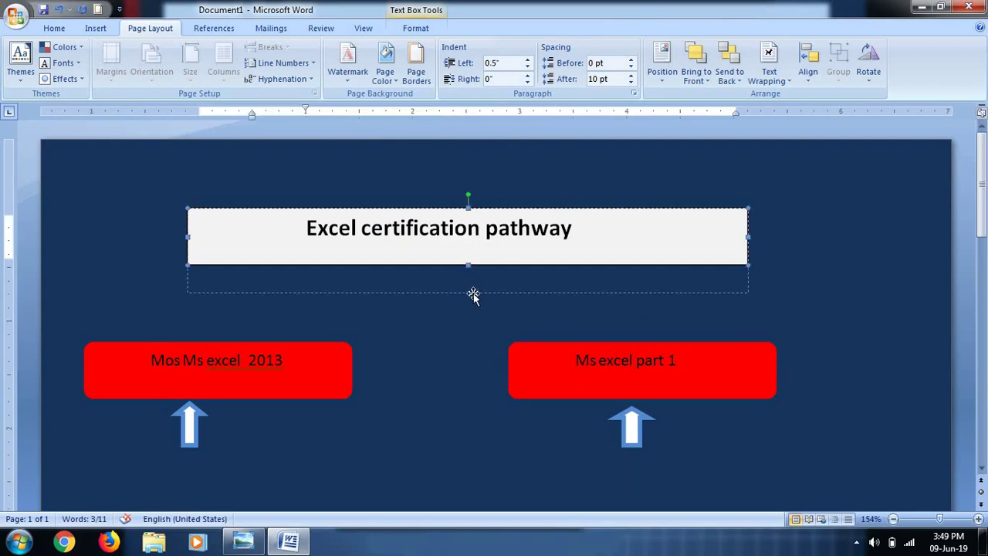
{"action": "left_click", "coordinate": [604, 227]}
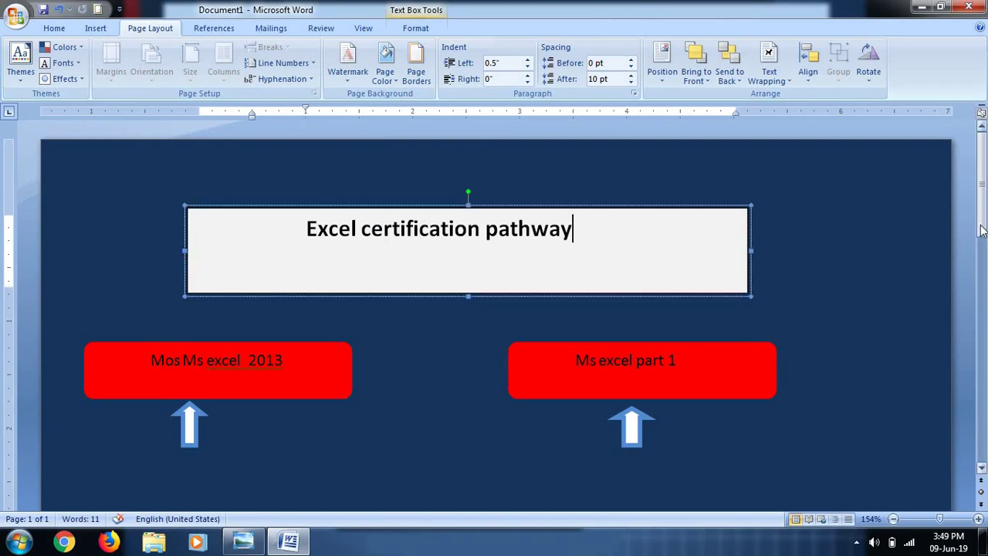
{"action": "left_click_drag", "start_coordinate": [981, 239], "coordinate": [982, 274]}
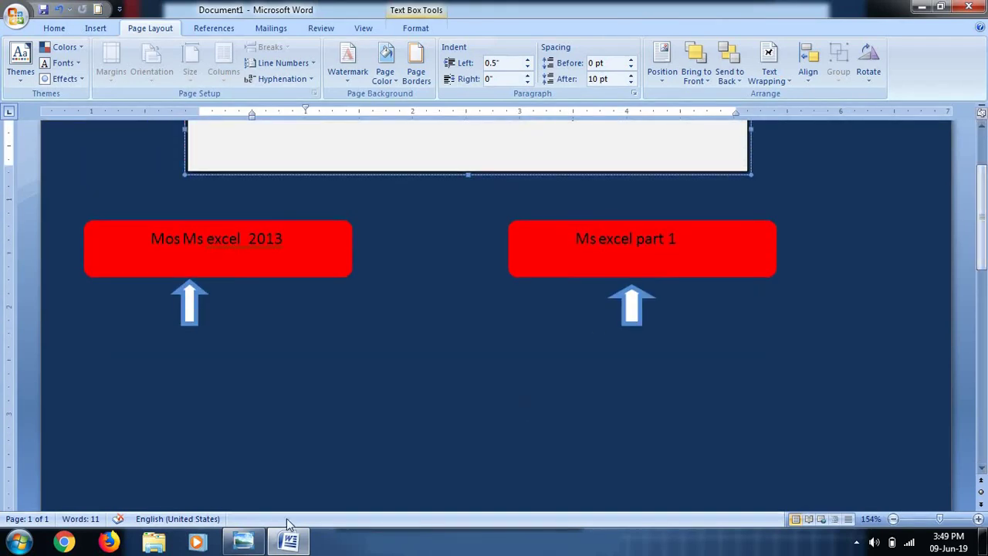
{"action": "left_click", "coordinate": [242, 544]}
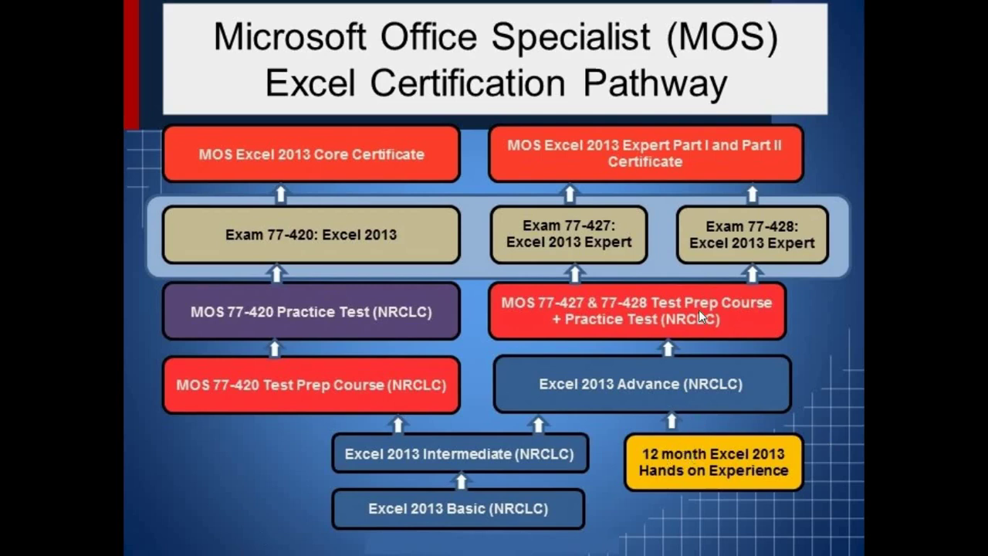
{"action": "key", "text": "Escape"}
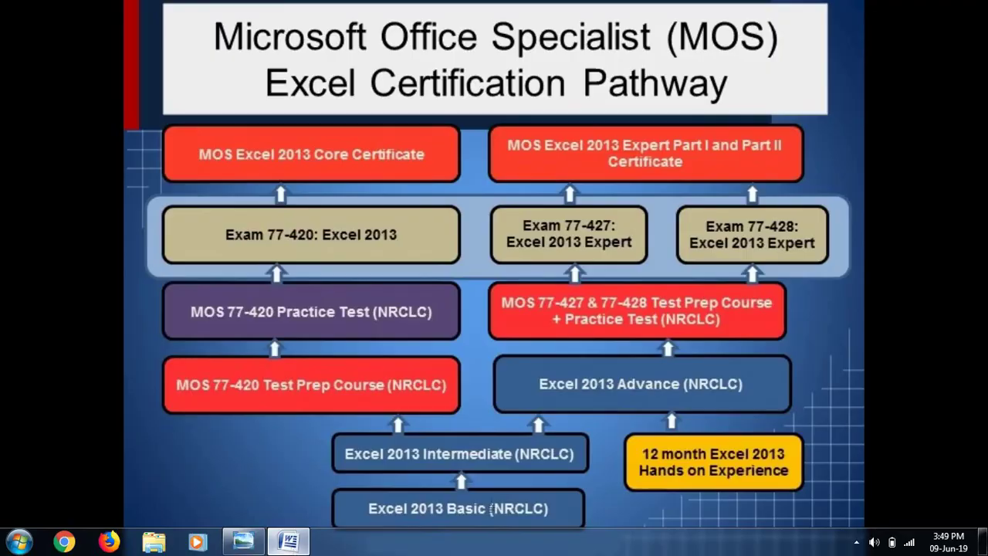
{"action": "left_click", "coordinate": [289, 541]}
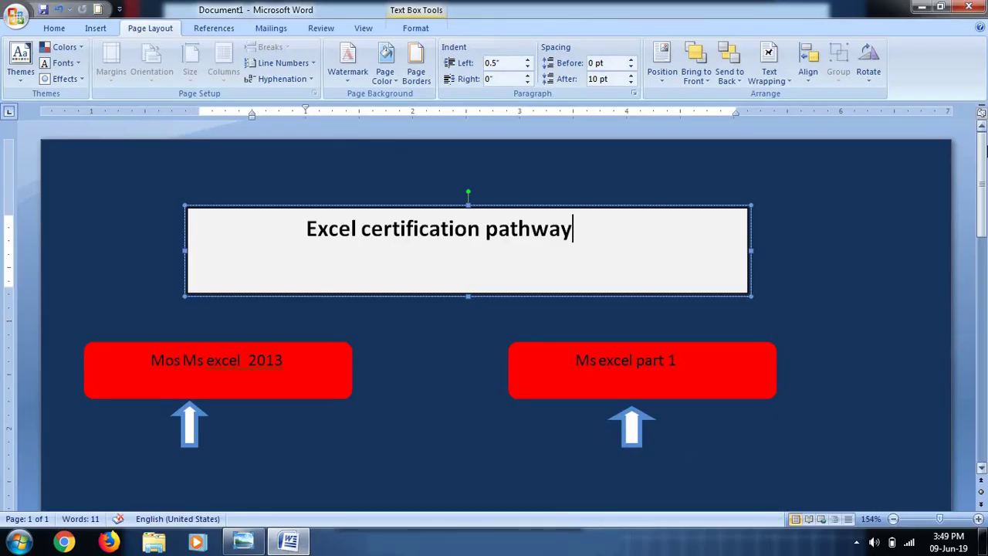
Draw a rectangle below the right-hand arrow
{"action": "scroll", "coordinate": [982, 187], "scroll_direction": "down", "scroll_amount": 3}
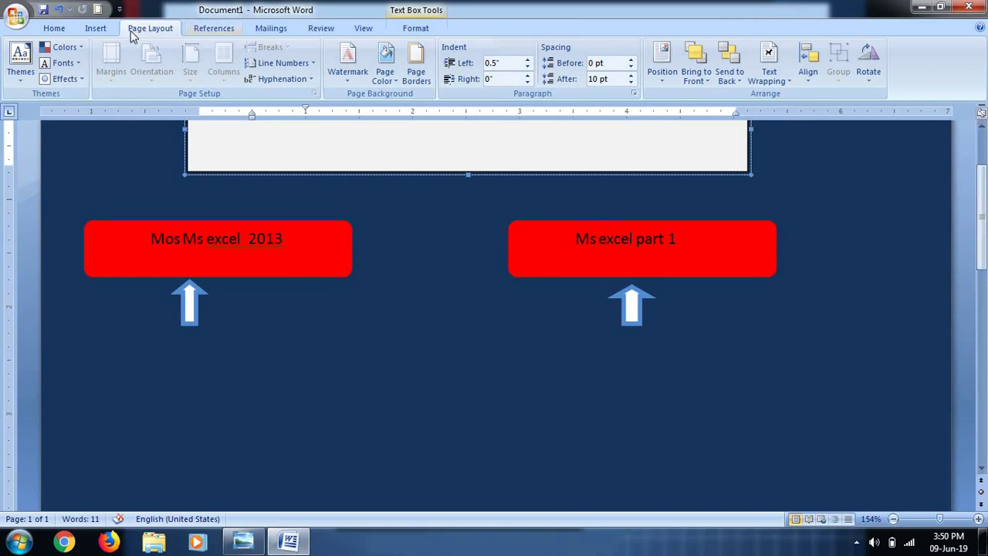
{"action": "left_click", "coordinate": [107, 35]}
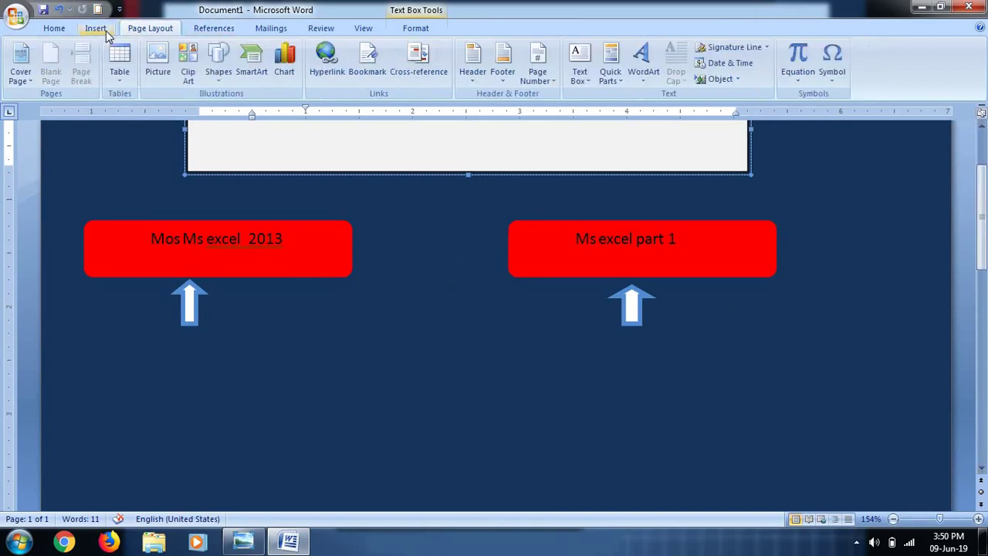
{"action": "left_click", "coordinate": [223, 74]}
{"action": "left_click", "coordinate": [272, 110]}
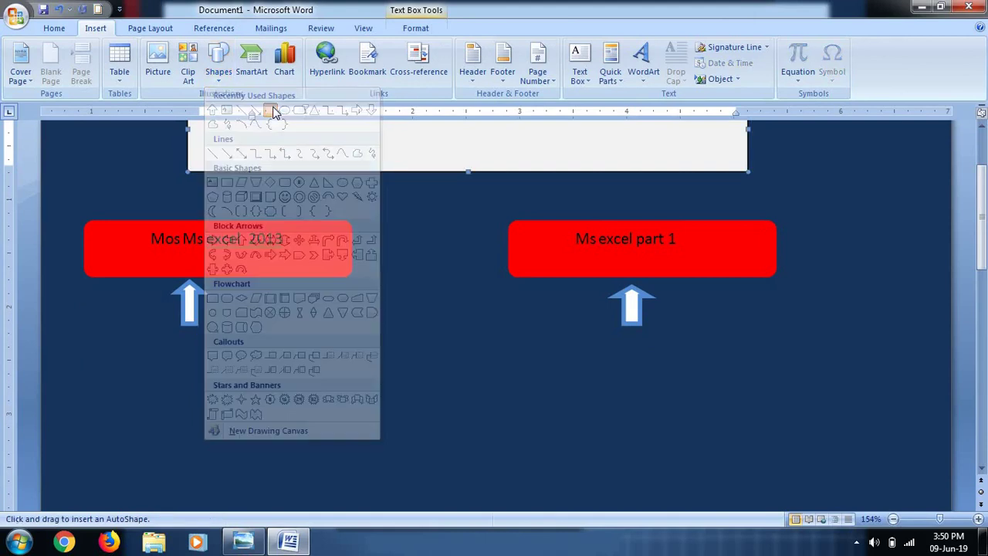
{"action": "left_click_drag", "start_coordinate": [479, 356], "coordinate": [747, 462]}
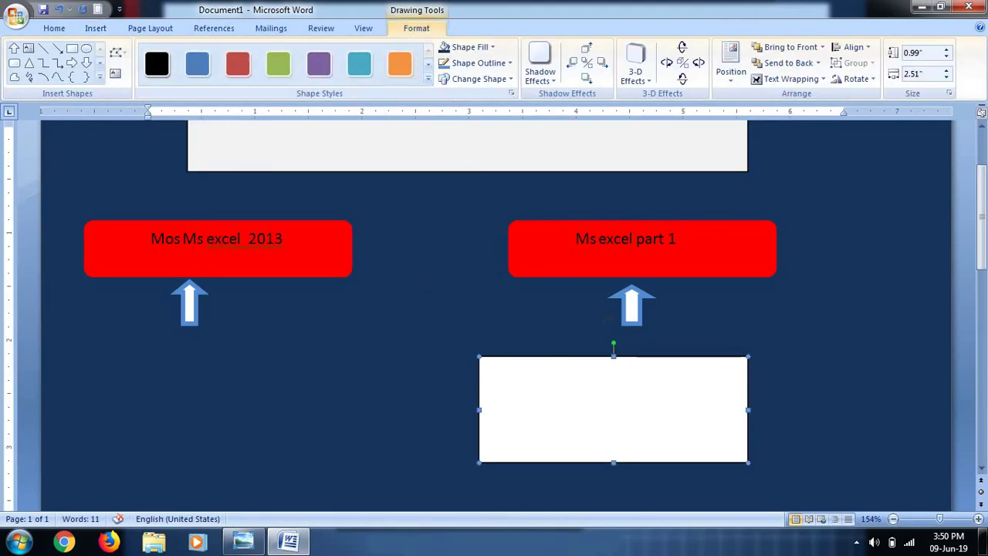
Add the text '12 months' to the rectangle, centred and moved down toward its middle
{"action": "right_click", "coordinate": [589, 434]}
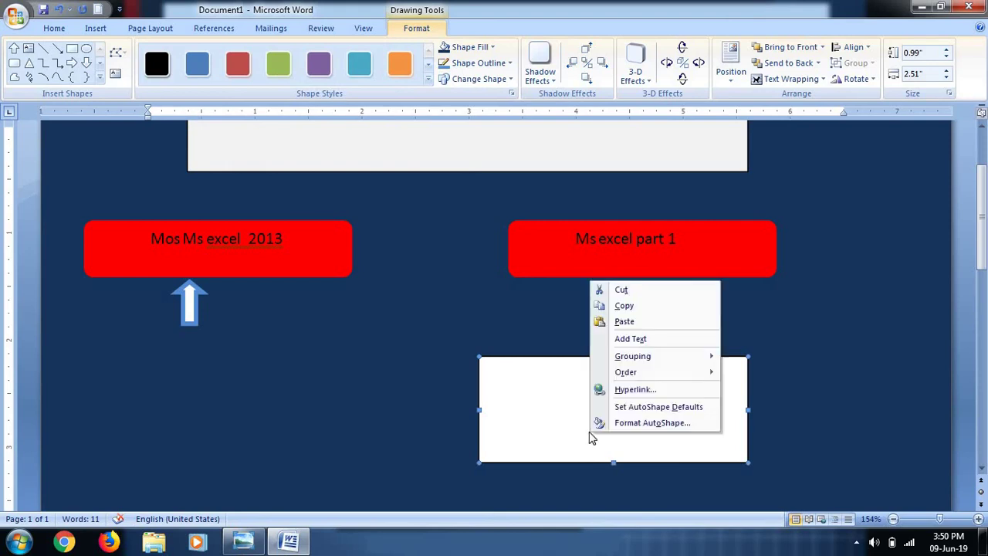
{"action": "left_click", "coordinate": [631, 338]}
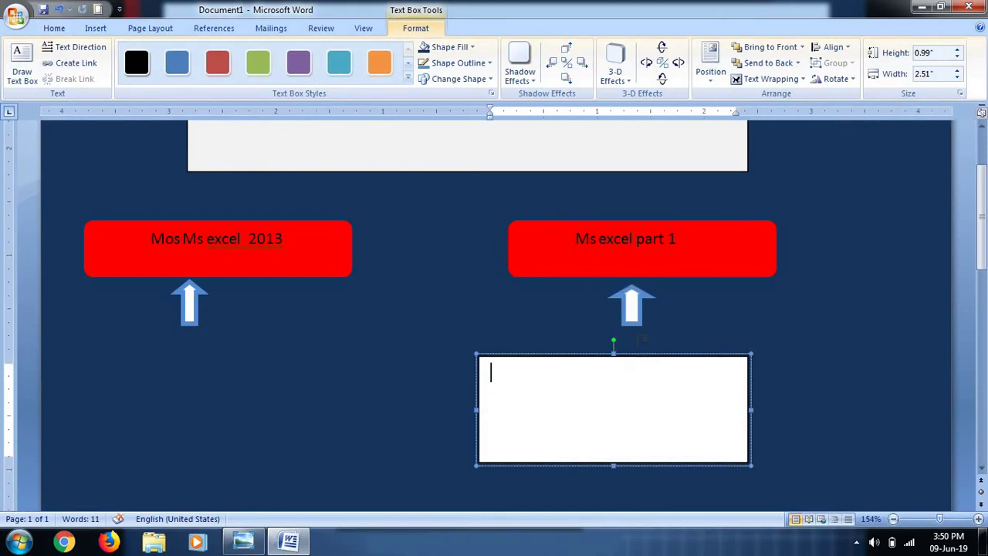
{"action": "type", "text": "12 mon"}
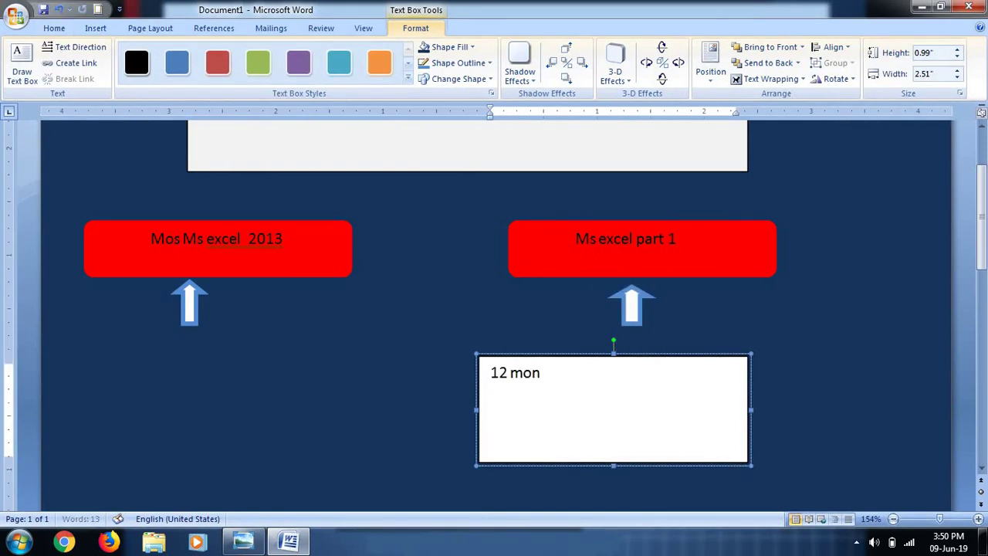
{"action": "type", "text": "ths"}
{"action": "left_click", "coordinate": [491, 372]}
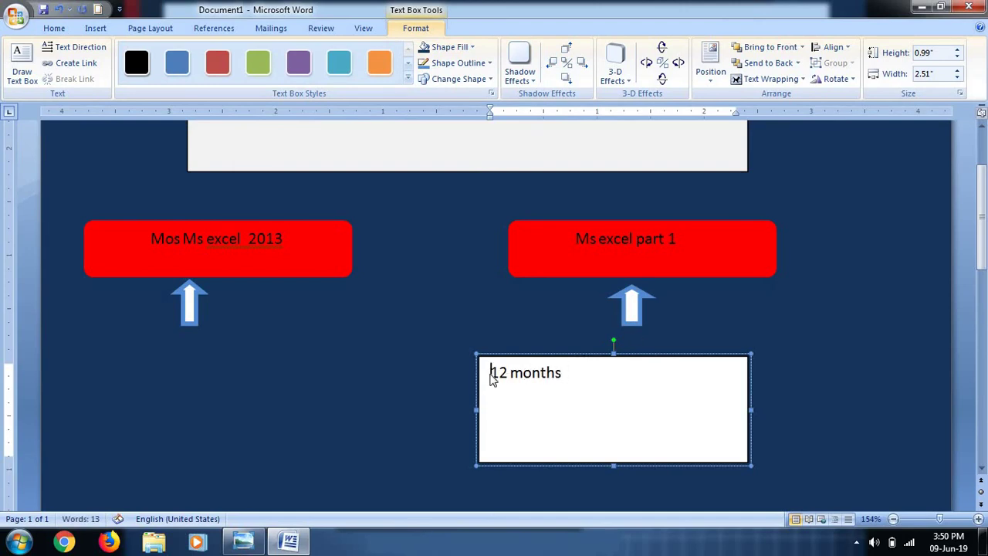
{"action": "key", "text": "ctrl+e"}
{"action": "key", "text": "ctrl+l"}
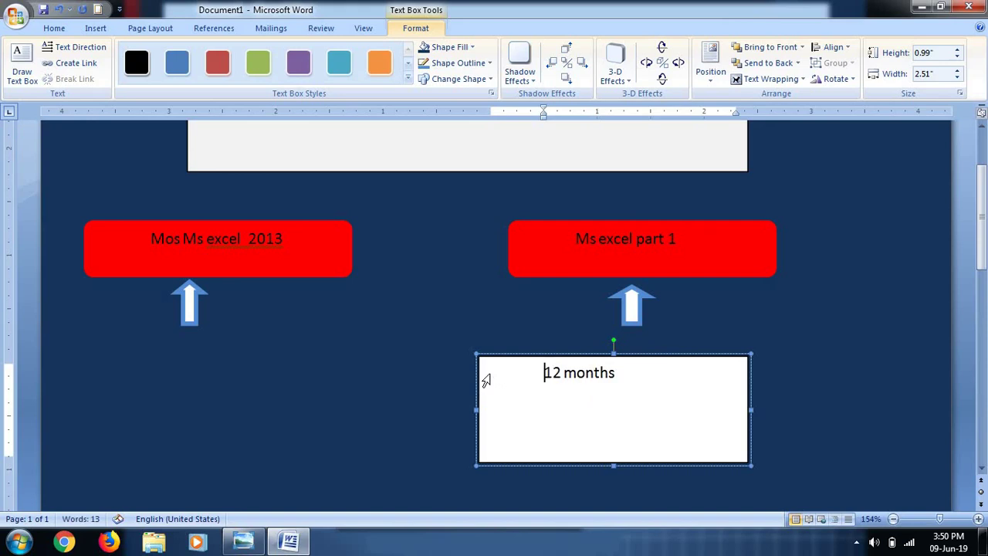
{"action": "key", "text": "Return"}
{"action": "key", "text": "Return"}
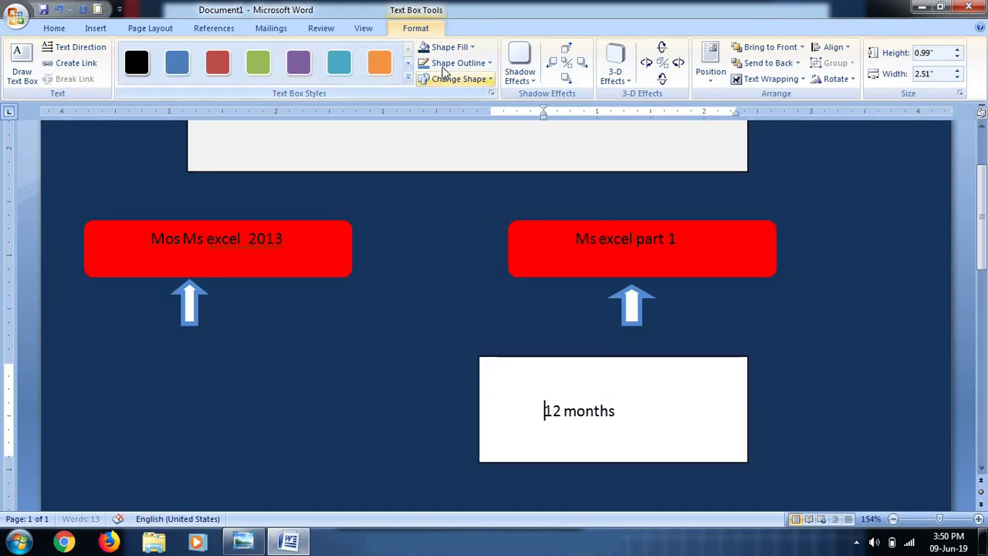
Fill the 12 months box yellow and change it to a rounded rectangle
{"action": "left_click", "coordinate": [468, 49]}
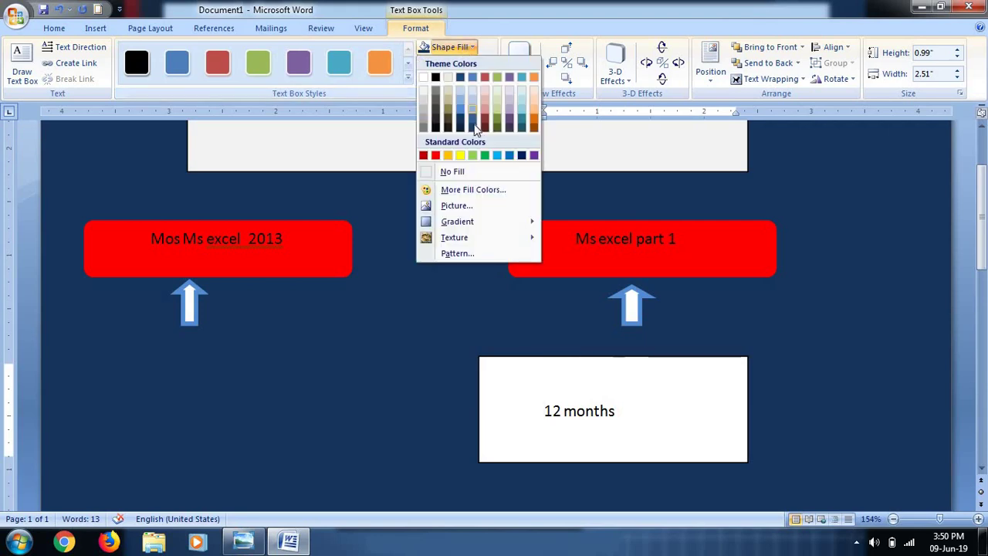
{"action": "left_click", "coordinate": [461, 157]}
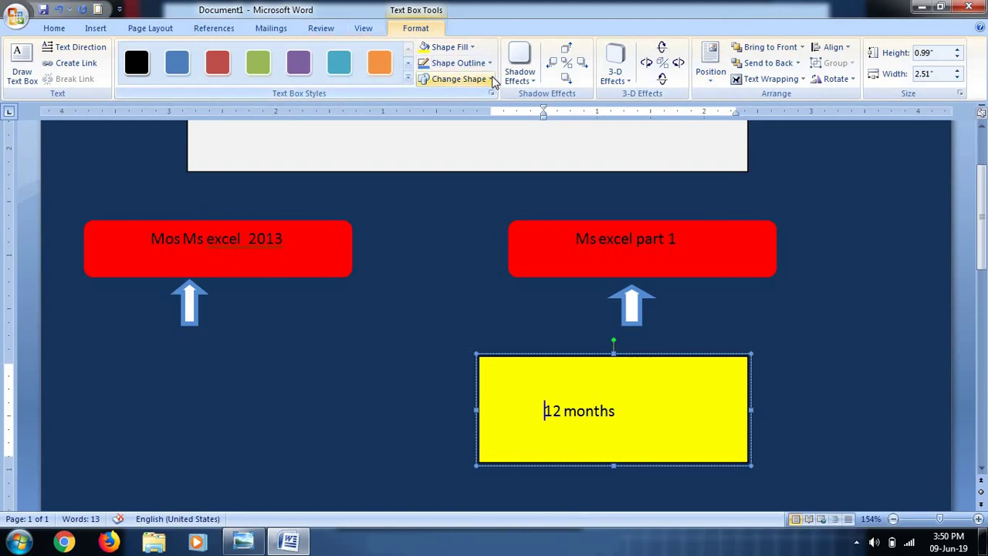
{"action": "left_click", "coordinate": [457, 79]}
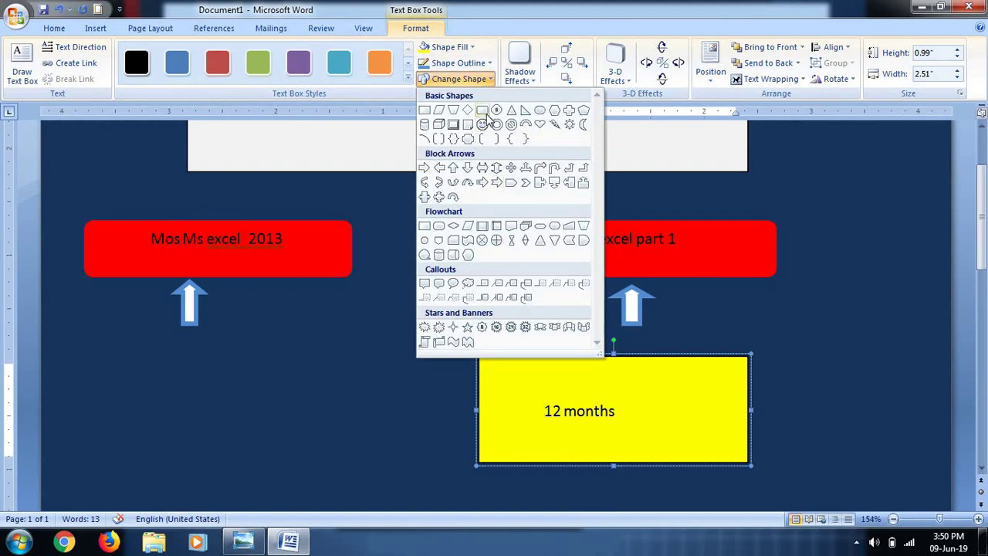
{"action": "left_click", "coordinate": [482, 110]}
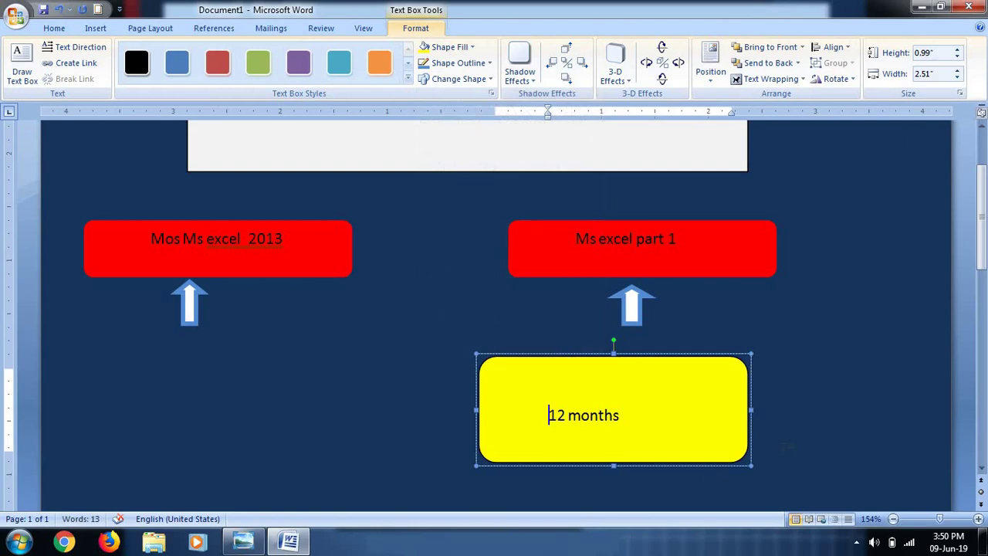
{"action": "left_click", "coordinate": [786, 446]}
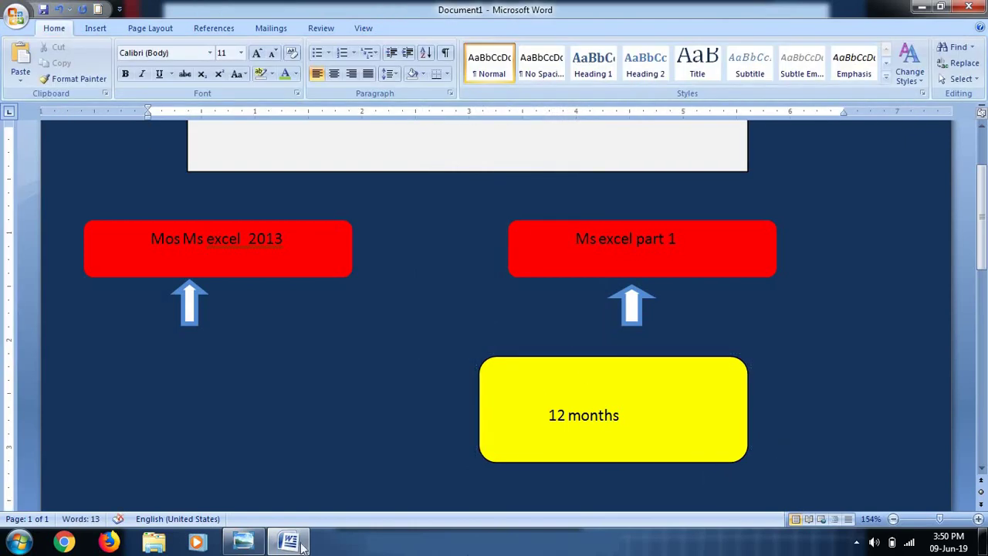
Glance at the reference certification chart image, then return to Word
{"action": "left_click", "coordinate": [237, 544]}
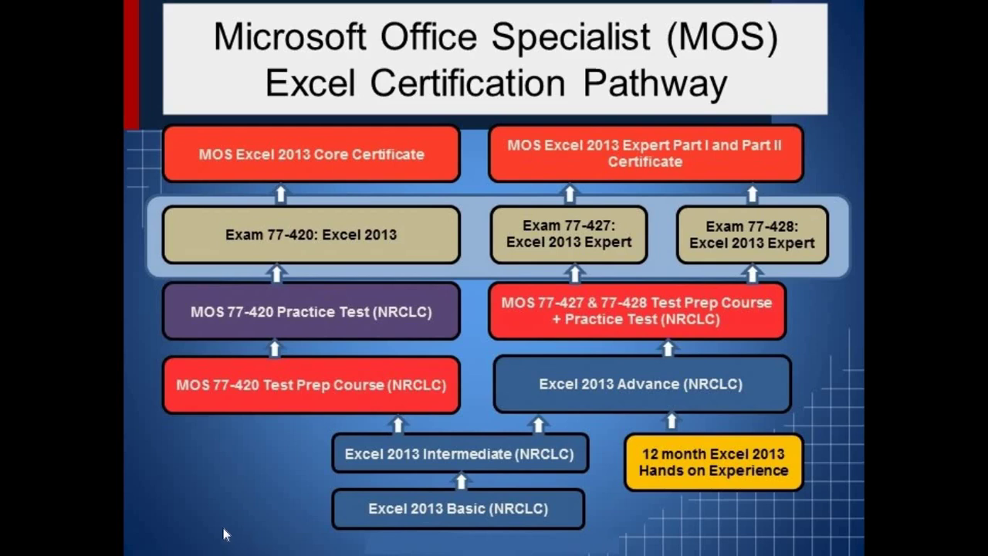
{"action": "left_click", "coordinate": [226, 534]}
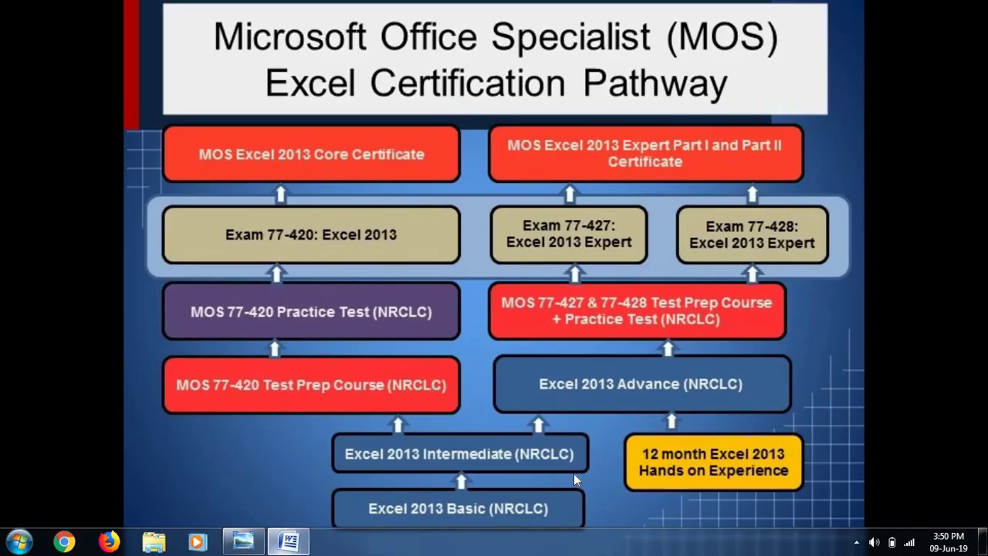
{"action": "left_click", "coordinate": [284, 544]}
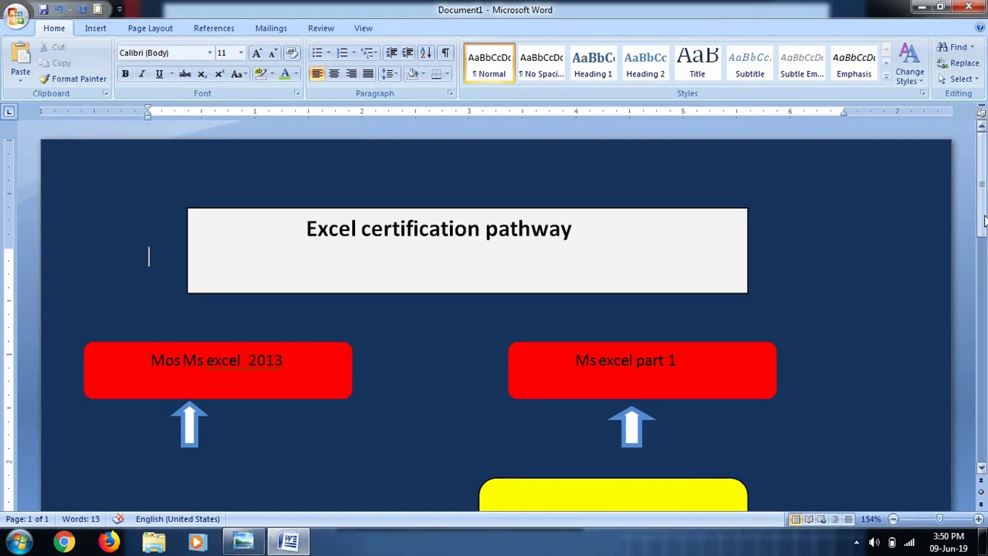
Make the '12 months' text bold
{"action": "scroll", "coordinate": [642, 445], "scroll_direction": "down", "scroll_amount": 2}
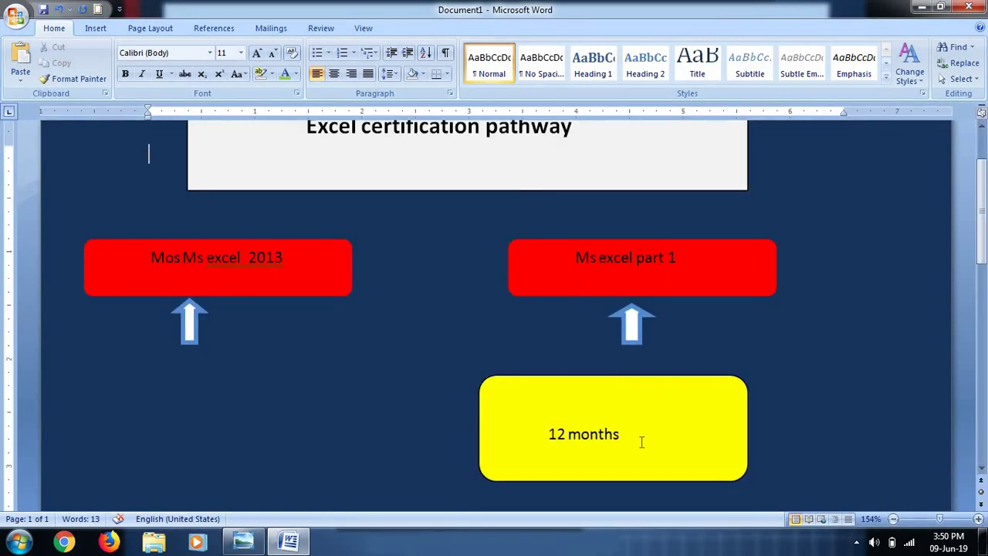
{"action": "left_click", "coordinate": [641, 441]}
{"action": "key", "text": "ctrl+a"}
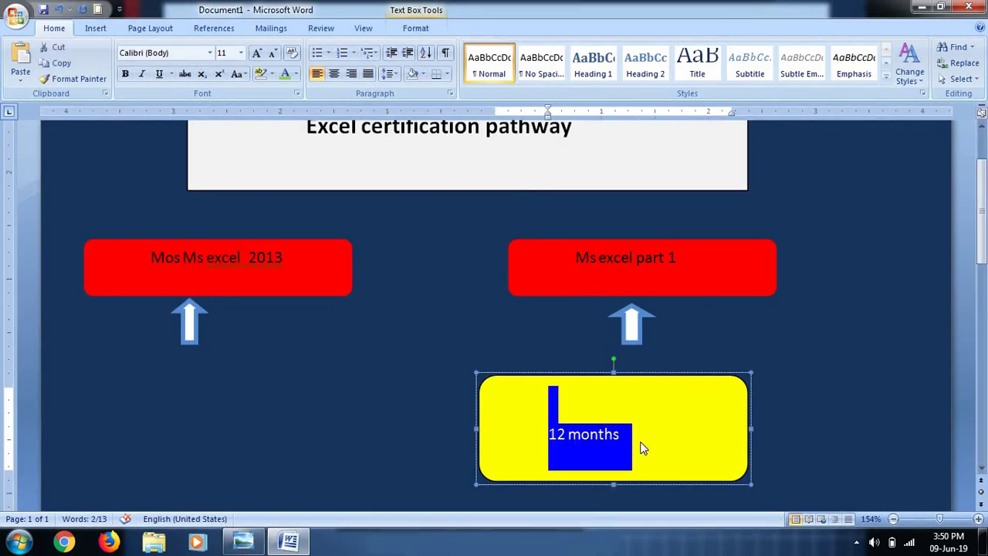
{"action": "key", "text": "ctrl+b"}
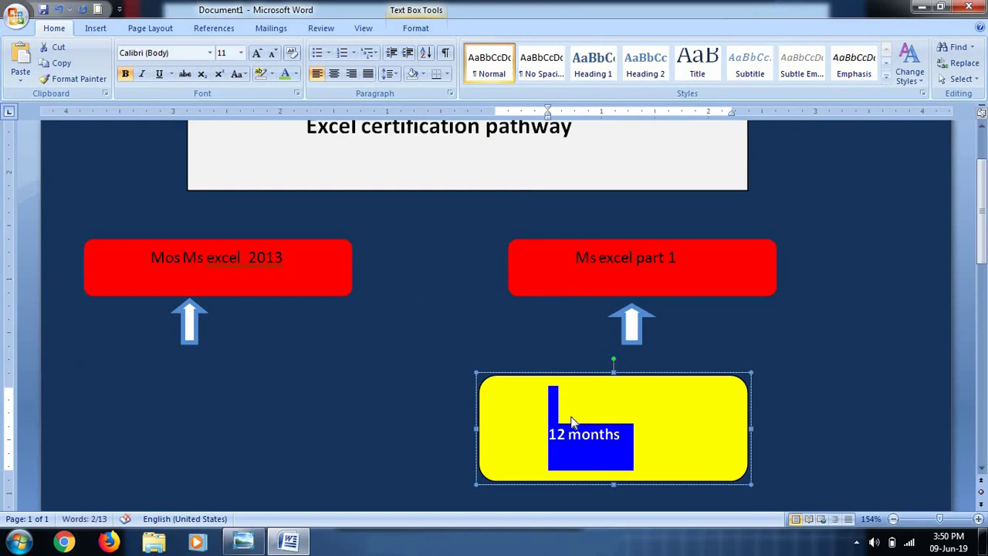
{"action": "left_click", "coordinate": [654, 431]}
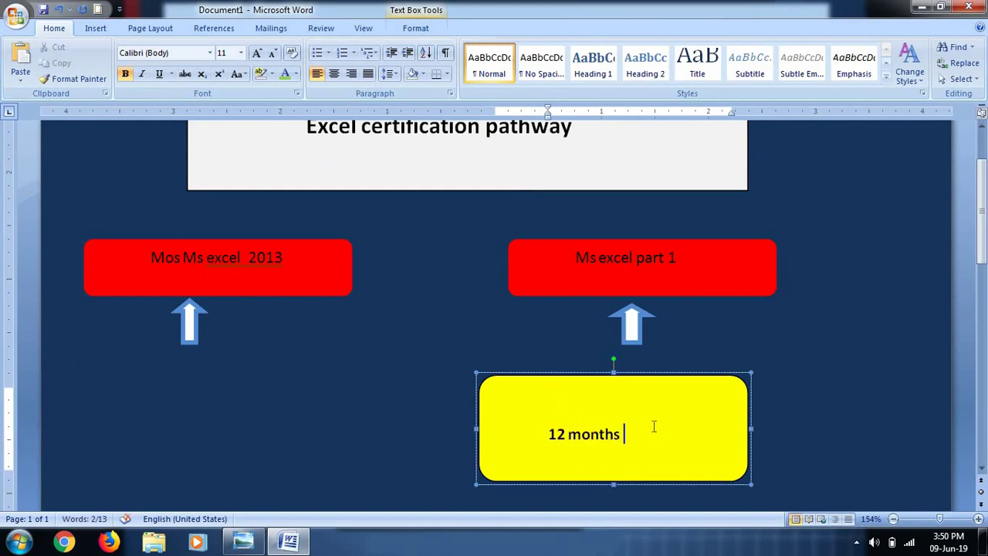
Zoom the page out and back in to about 110% to see the whole flowchart
{"action": "left_click", "coordinate": [699, 258]}
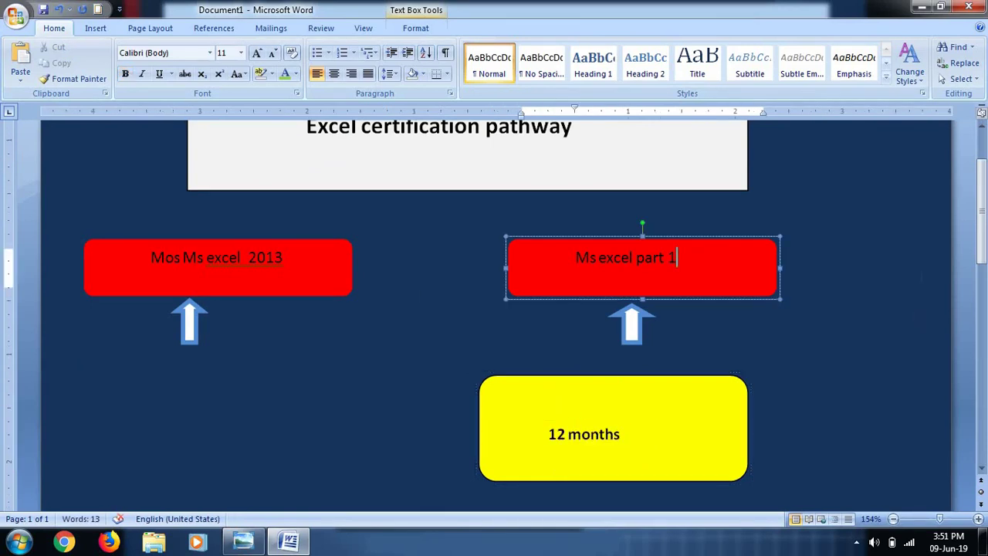
{"action": "scroll", "coordinate": [984, 145], "scroll_direction": "up", "scroll_amount": 2}
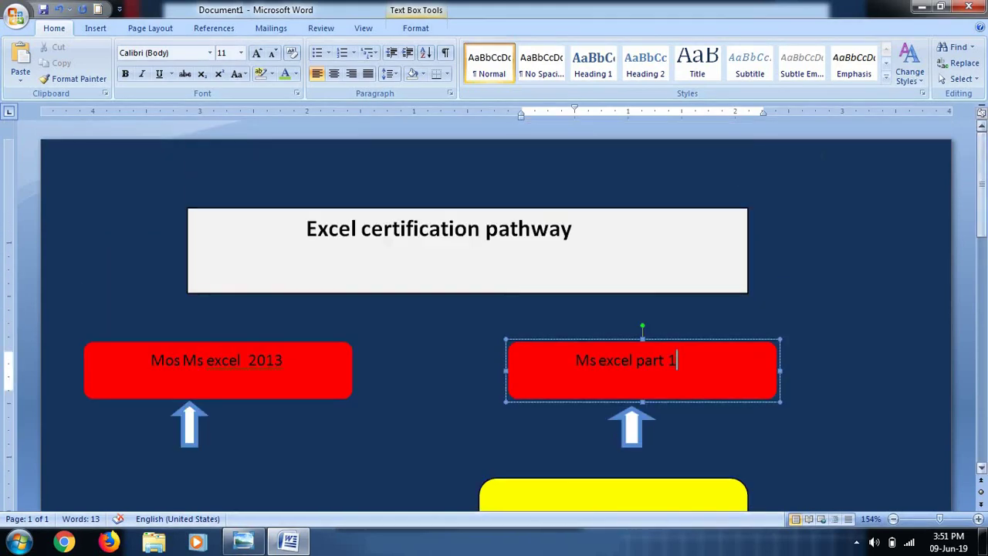
{"action": "left_click", "coordinate": [880, 464]}
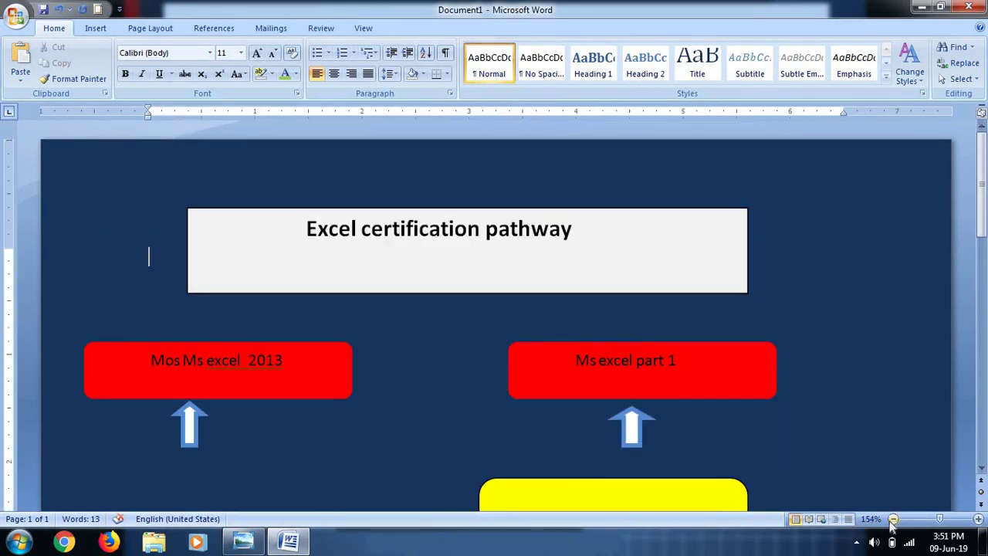
{"action": "left_click", "coordinate": [893, 518]}
{"action": "left_click", "coordinate": [893, 518]}
{"action": "left_click", "coordinate": [892, 518]}
{"action": "left_click", "coordinate": [893, 519]}
{"action": "left_click", "coordinate": [893, 519]}
{"action": "left_click", "coordinate": [893, 519]}
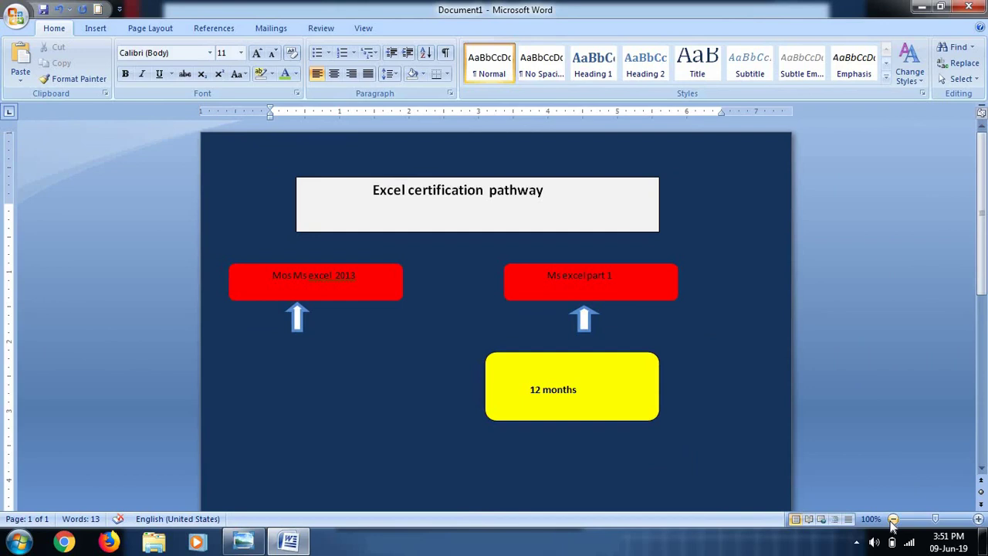
{"action": "left_click", "coordinate": [893, 519]}
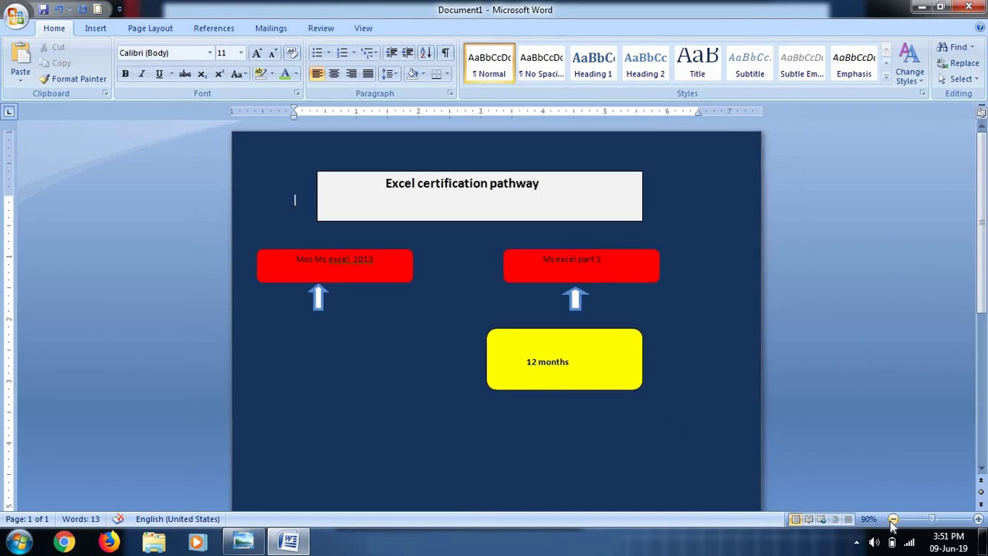
{"action": "left_click", "coordinate": [978, 519]}
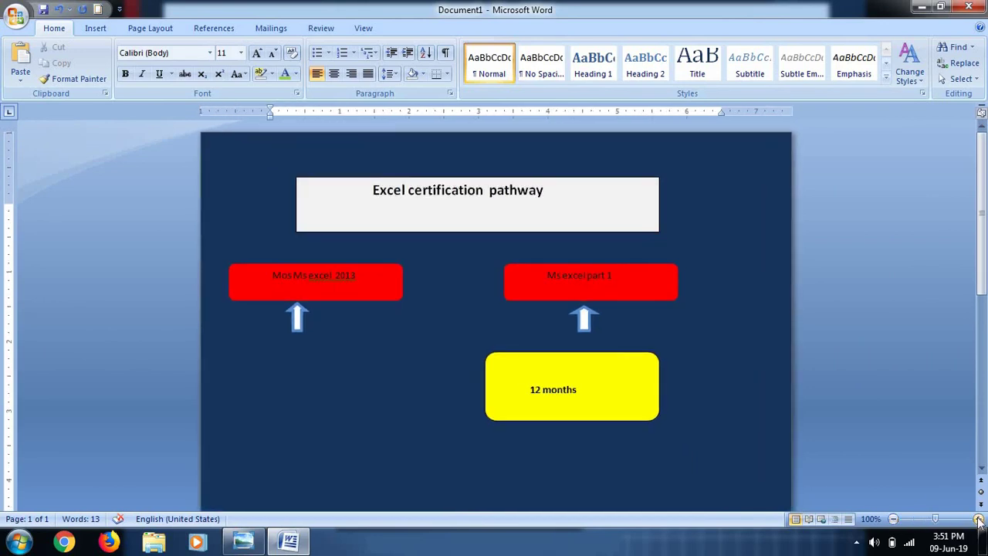
{"action": "left_click", "coordinate": [978, 519]}
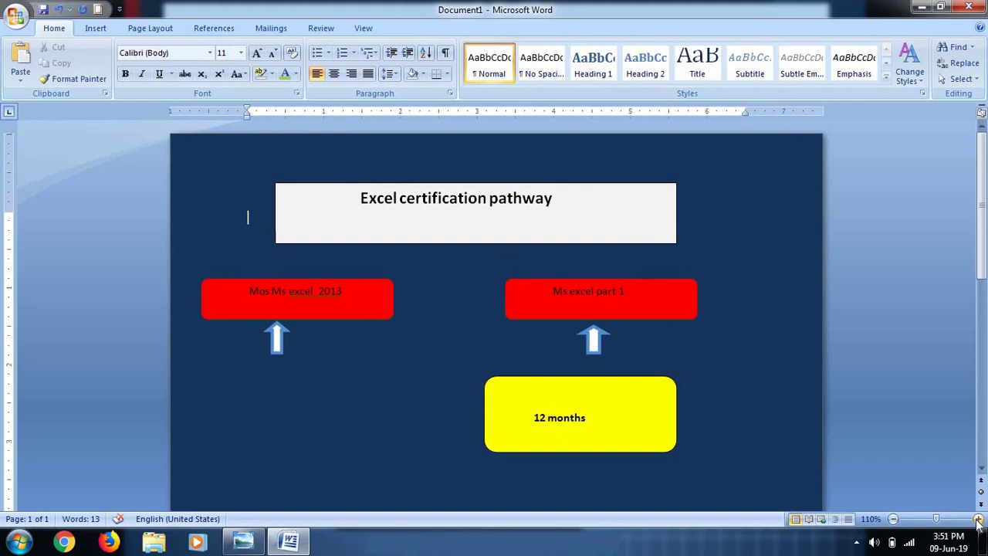